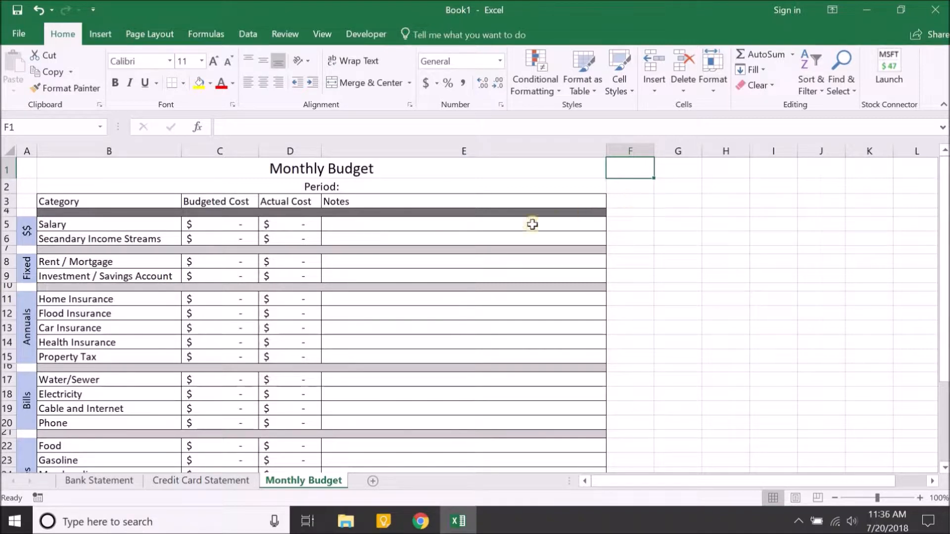
Check the periods on the Bank Statement and Credit Card Statement sheets, and complete the Monthly Budget period line as May - Jun
{"action": "left_click", "coordinate": [317, 185]}
{"action": "left_click", "coordinate": [275, 130]}
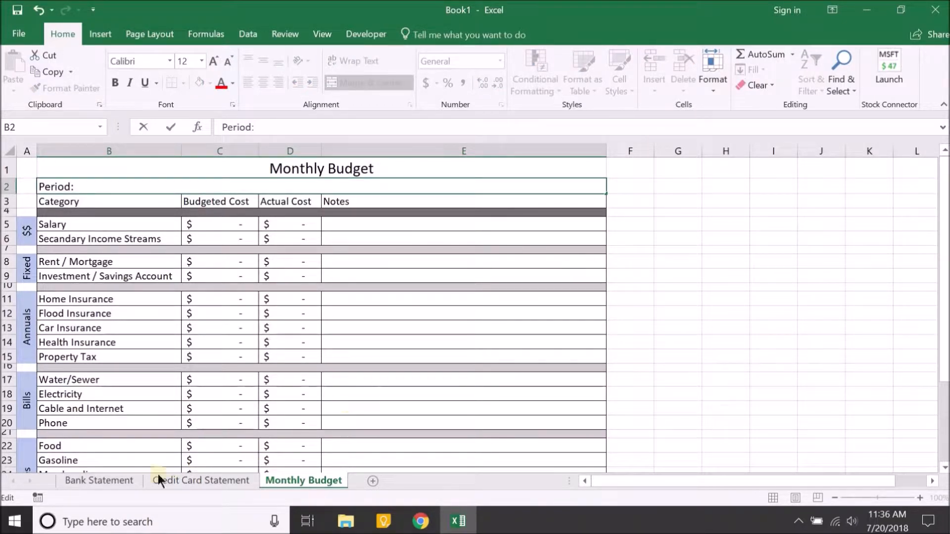
{"action": "left_click", "coordinate": [113, 481]}
{"action": "scroll", "coordinate": [227, 363], "scroll_direction": "up", "scroll_amount": 12}
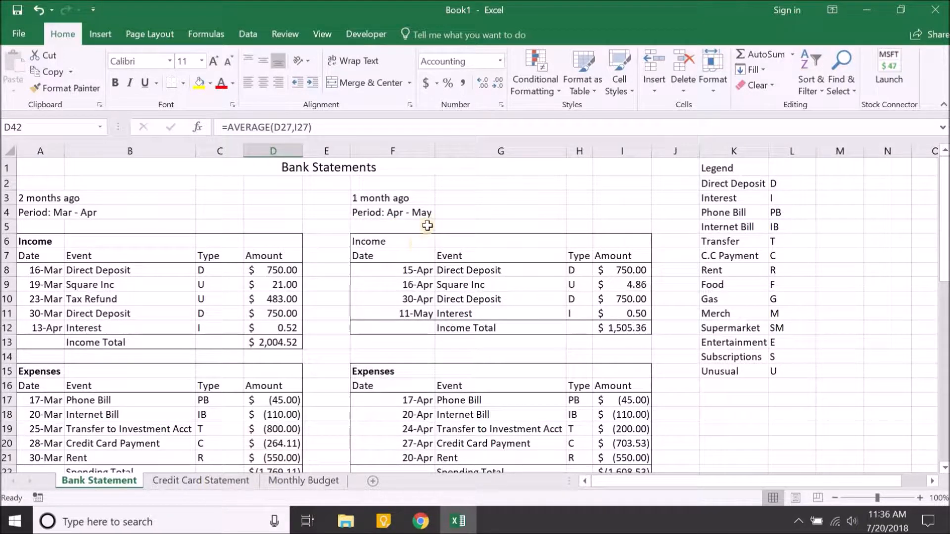
{"action": "left_click", "coordinate": [209, 482]}
{"action": "scroll", "coordinate": [282, 416], "scroll_direction": "up", "scroll_amount": 5}
{"action": "left_click", "coordinate": [290, 480]}
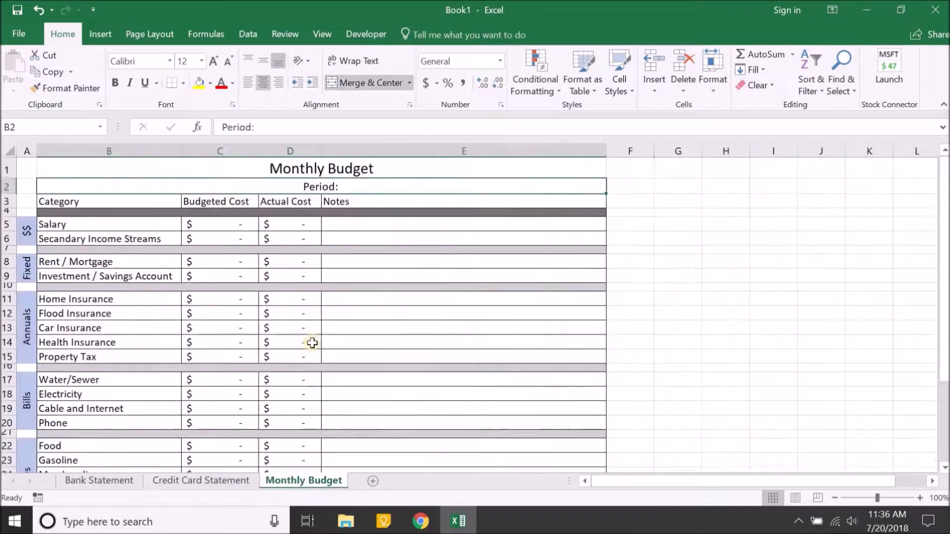
{"action": "double_click", "coordinate": [362, 188]}
{"action": "type", "text": "May ="}
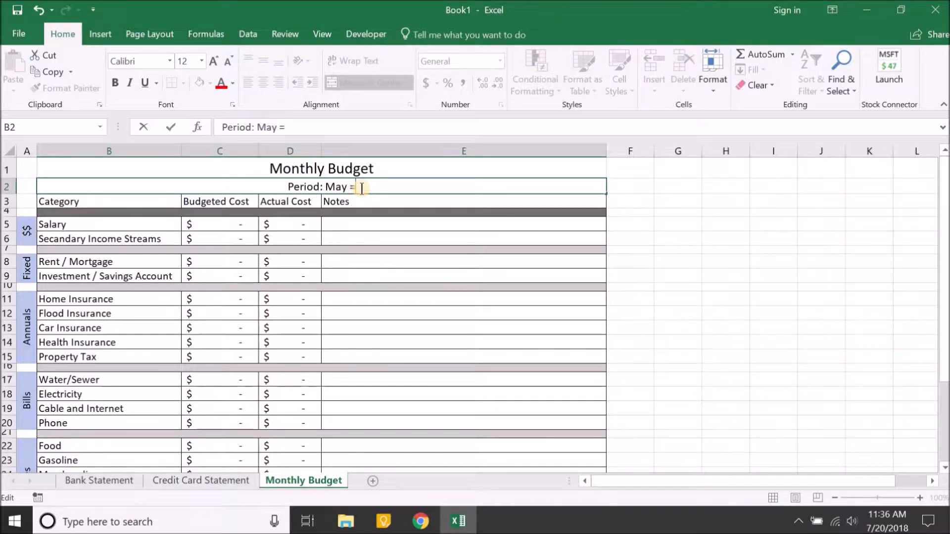
{"action": "key", "text": "BackSpace"}
{"action": "type", "text": "- Jun"}
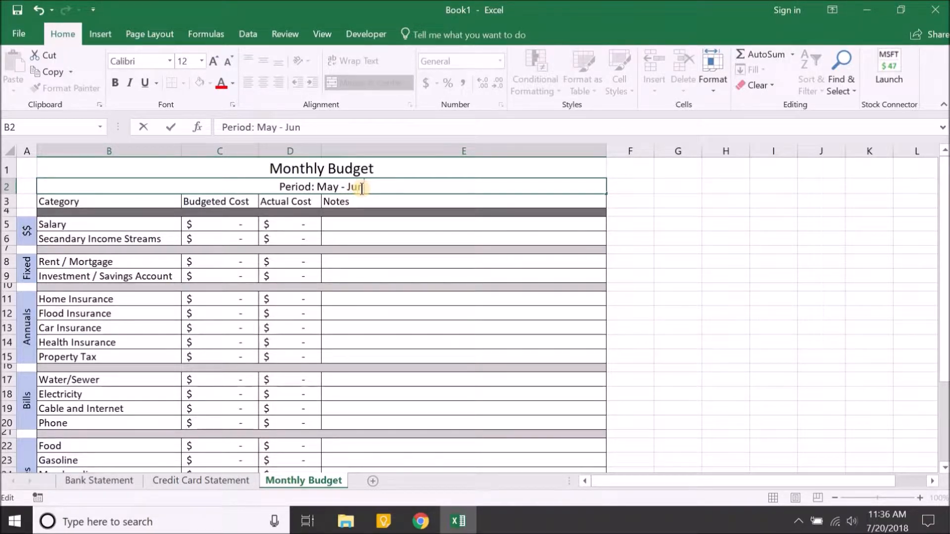
{"action": "key", "text": "Return"}
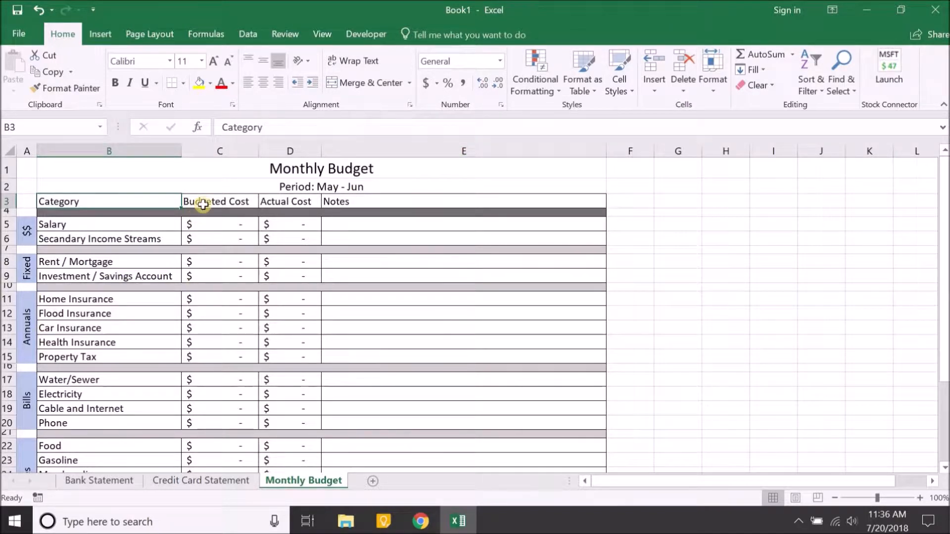
{"action": "left_click_drag", "start_coordinate": [215, 203], "coordinate": [304, 205]}
{"action": "left_click", "coordinate": [290, 240]}
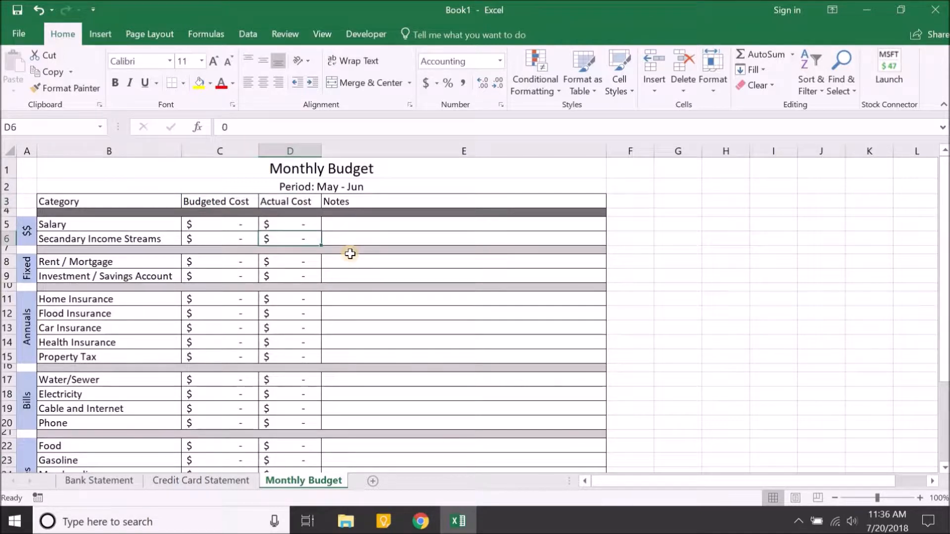
{"action": "key", "text": "Up"}
{"action": "key", "text": "Left"}
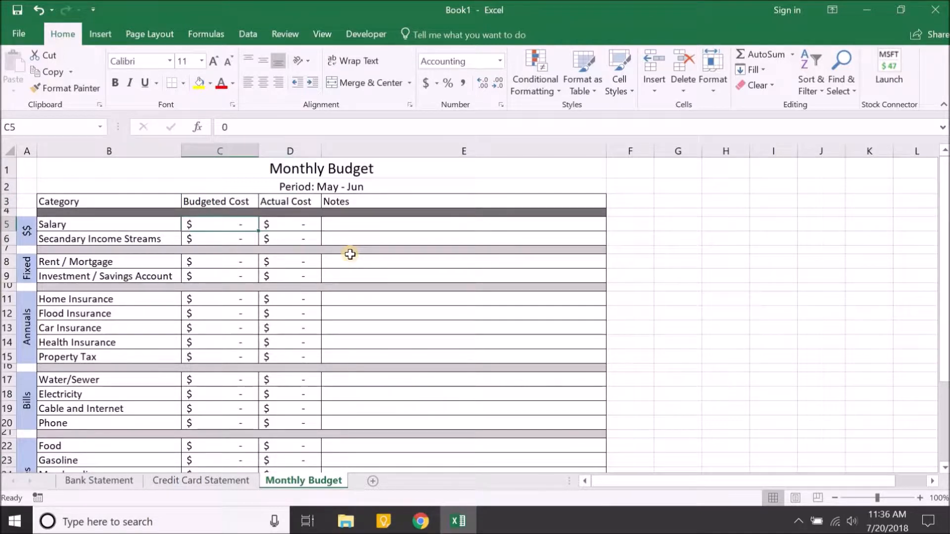
{"action": "key", "text": "Up"}
{"action": "key", "text": "Up"}
{"action": "key", "text": "Down"}
{"action": "key", "text": "Down"}
{"action": "left_click", "coordinate": [328, 186]}
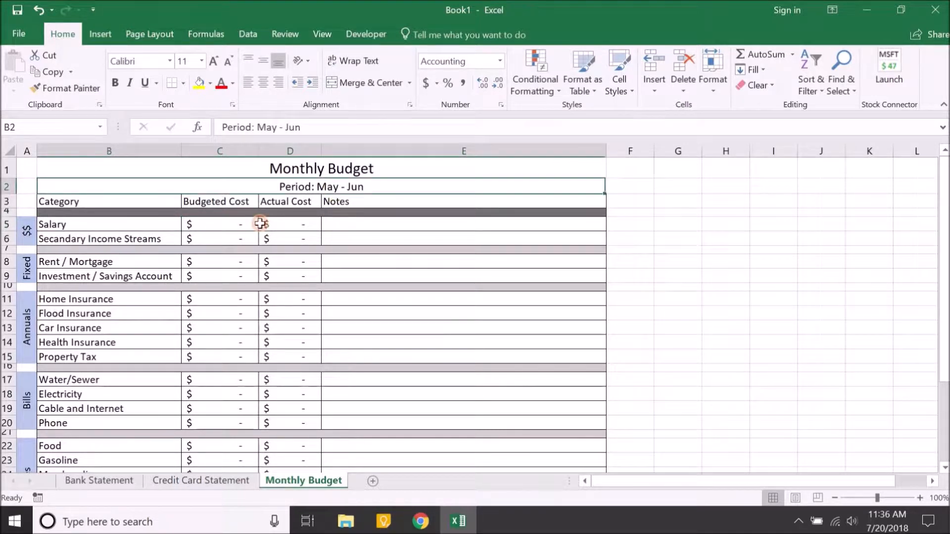
{"action": "left_click", "coordinate": [225, 224]}
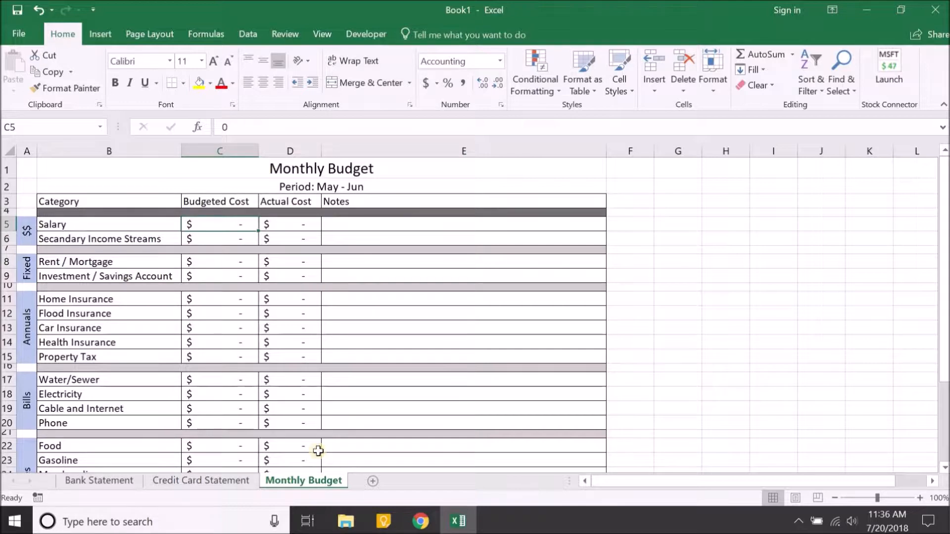
Review the transactions, expense summaries and averages on the Credit Card Statement sheet, and return to the Monthly Budget sheet
{"action": "left_click", "coordinate": [193, 486]}
{"action": "scroll", "coordinate": [391, 337], "scroll_direction": "up", "scroll_amount": 4}
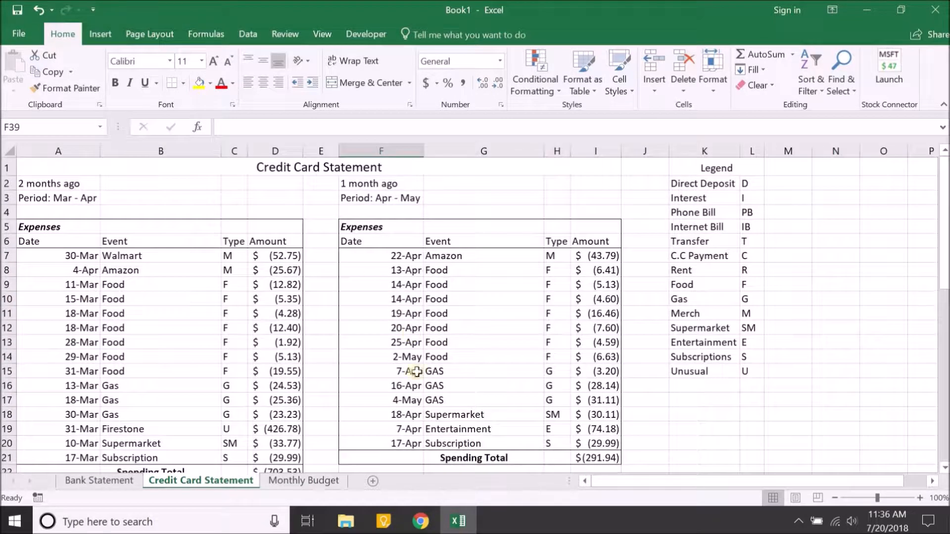
{"action": "scroll", "coordinate": [382, 246], "scroll_direction": "down", "scroll_amount": 7}
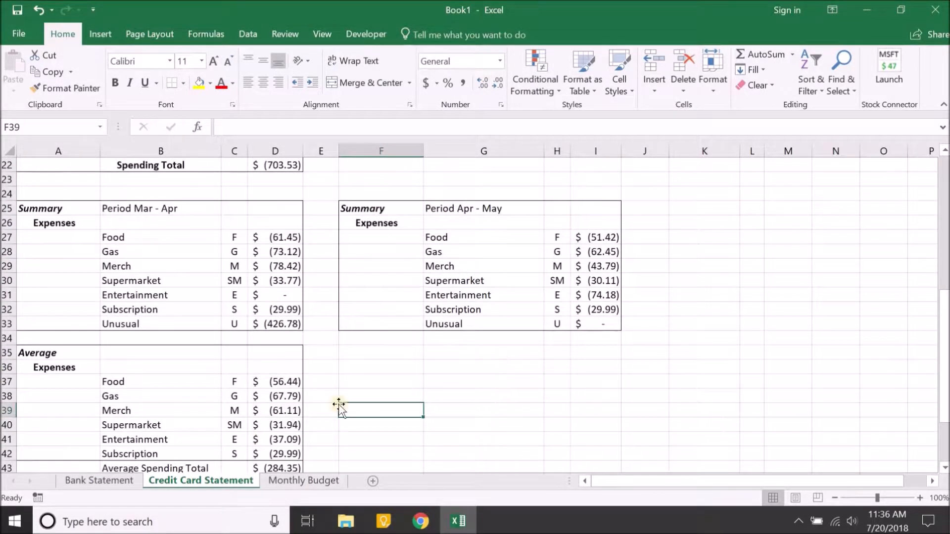
{"action": "left_click", "coordinate": [321, 479]}
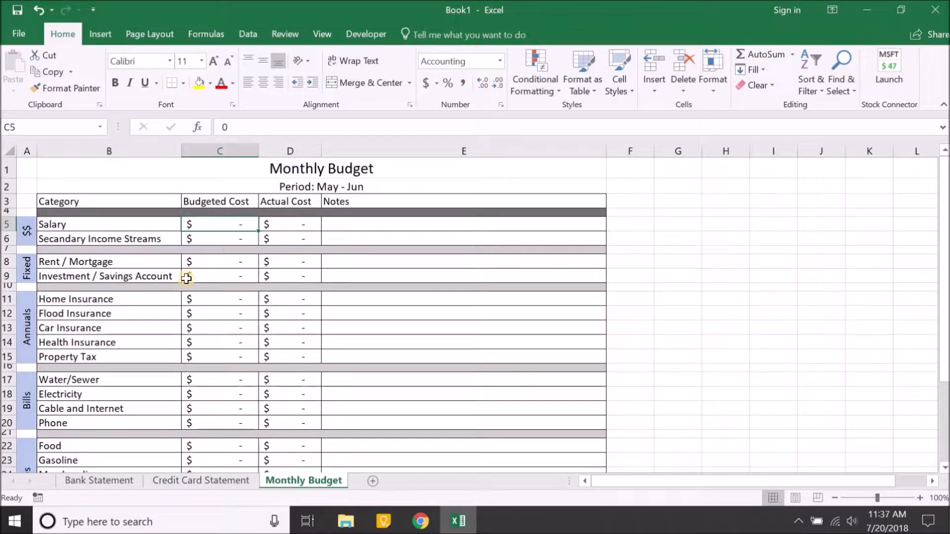
{"action": "left_click", "coordinate": [297, 223]}
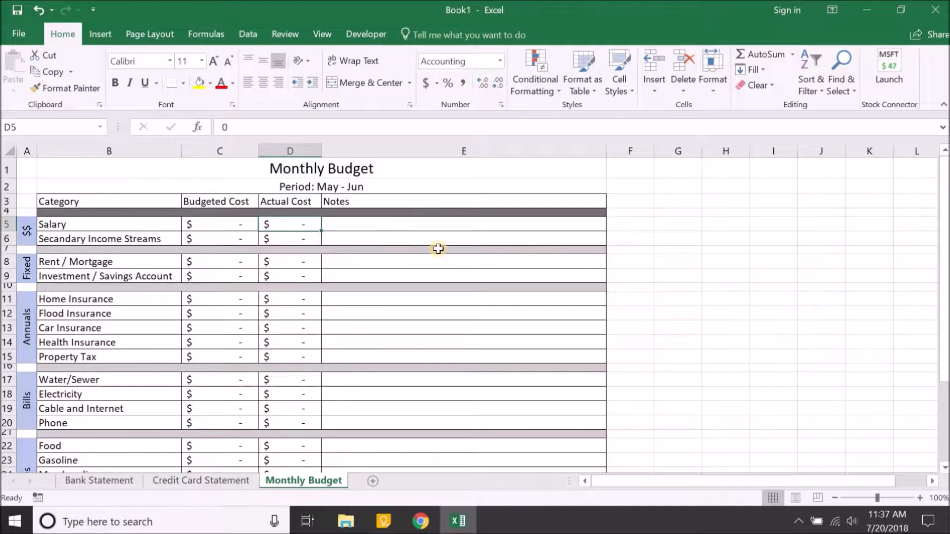
{"action": "key", "text": "Up"}
{"action": "key", "text": "Up"}
{"action": "key", "text": "Up"}
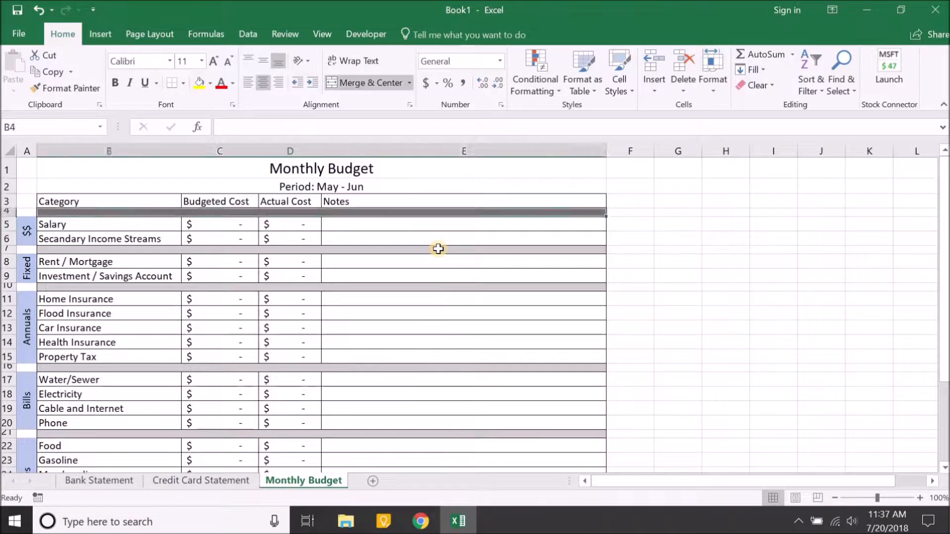
{"action": "key", "text": "Down"}
{"action": "key", "text": "Down"}
{"action": "key", "text": "Down"}
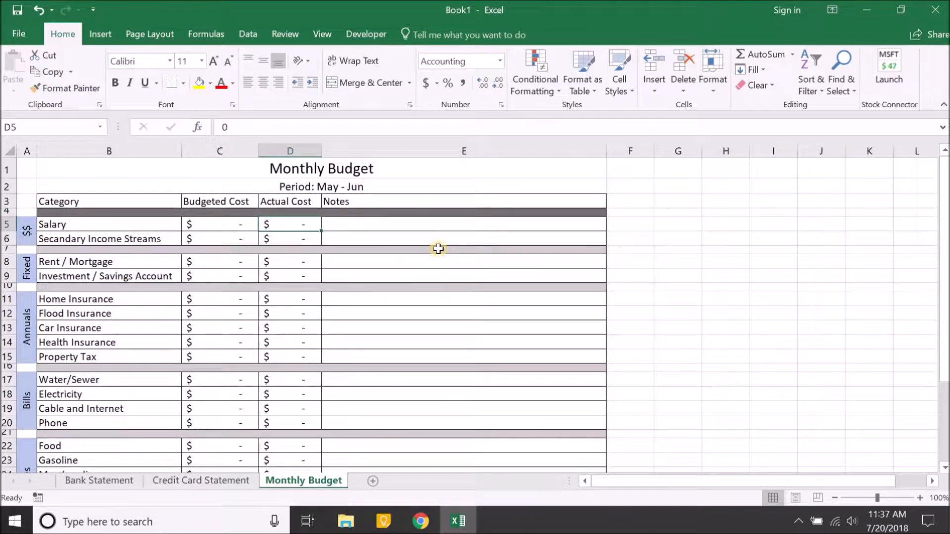
Examine the Mar - Apr and Apr - May expense summaries side by side on the Credit Card Statement sheet
{"action": "left_click", "coordinate": [239, 481]}
{"action": "scroll", "coordinate": [221, 435], "scroll_direction": "up", "scroll_amount": 2}
{"action": "left_click_drag", "start_coordinate": [43, 300], "coordinate": [279, 411]}
{"action": "left_click_drag", "start_coordinate": [356, 295], "coordinate": [593, 411]}
{"action": "left_click", "coordinate": [329, 424]}
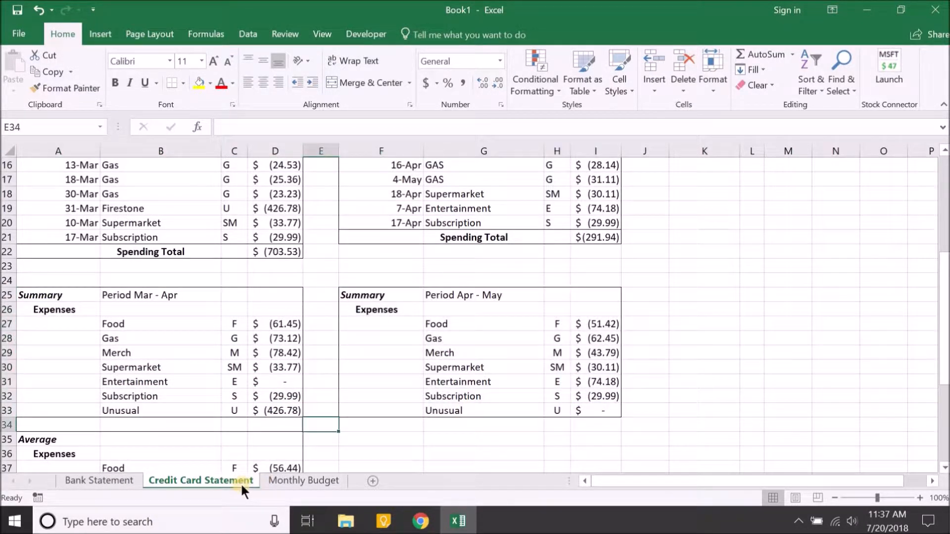
Set the budgeted cost of Salary to 1500 on the Monthly Budget sheet
{"action": "left_click", "coordinate": [277, 479]}
{"action": "left_click", "coordinate": [219, 224]}
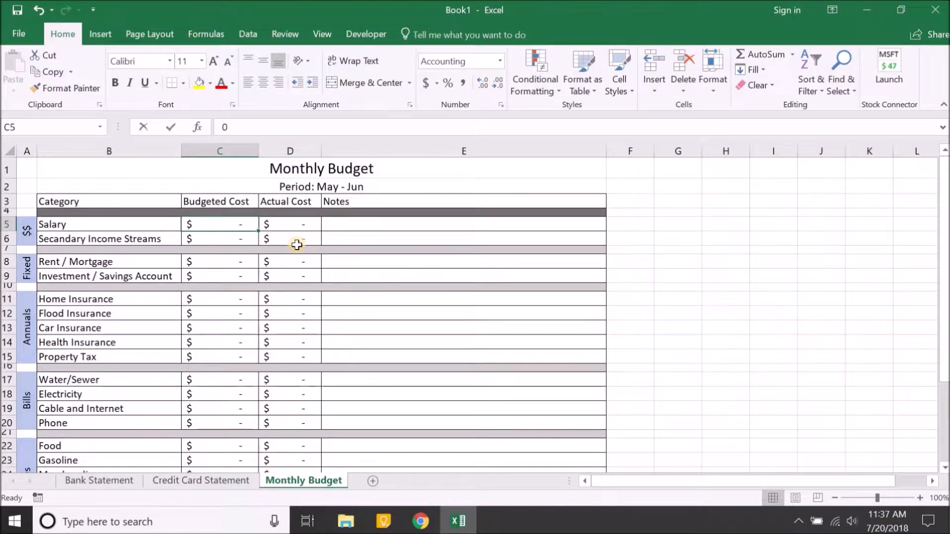
{"action": "type", "text": "1500"}
{"action": "key", "text": "Return"}
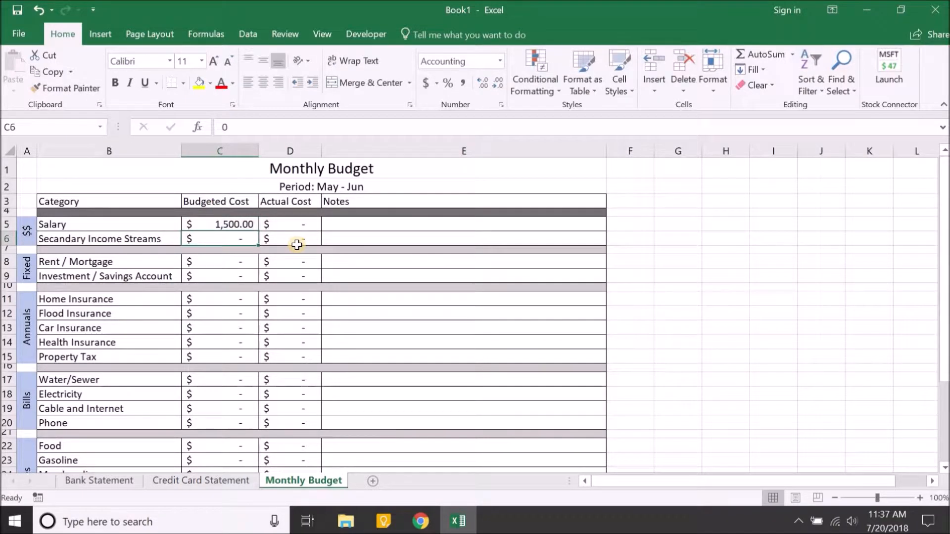
Examine the Average income and expenses table on the Bank Statement sheet against the Monthly Budget's cost columns
{"action": "left_click", "coordinate": [243, 223]}
{"action": "left_click", "coordinate": [115, 484]}
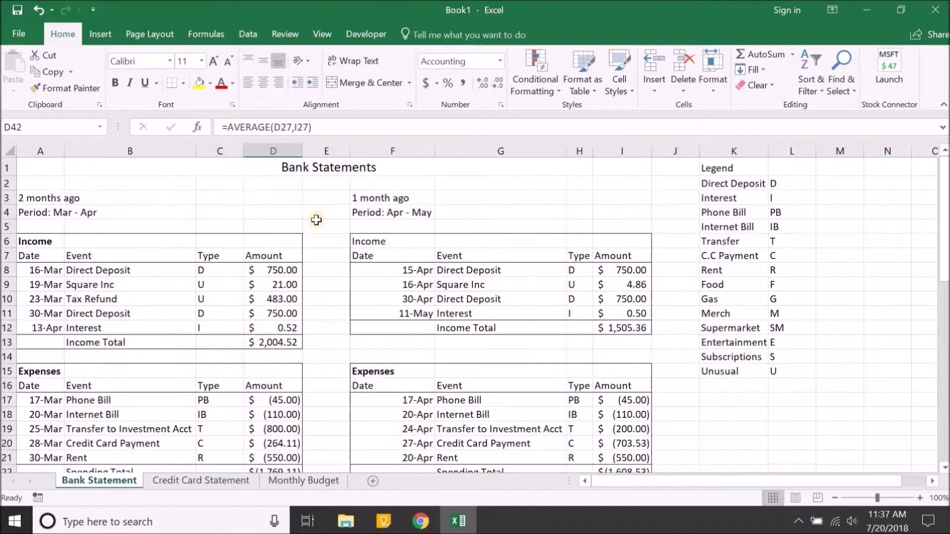
{"action": "scroll", "coordinate": [313, 218], "scroll_direction": "down", "scroll_amount": 9}
{"action": "scroll", "coordinate": [94, 315], "scroll_direction": "down", "scroll_amount": 2}
{"action": "left_click_drag", "start_coordinate": [36, 237], "coordinate": [271, 411]}
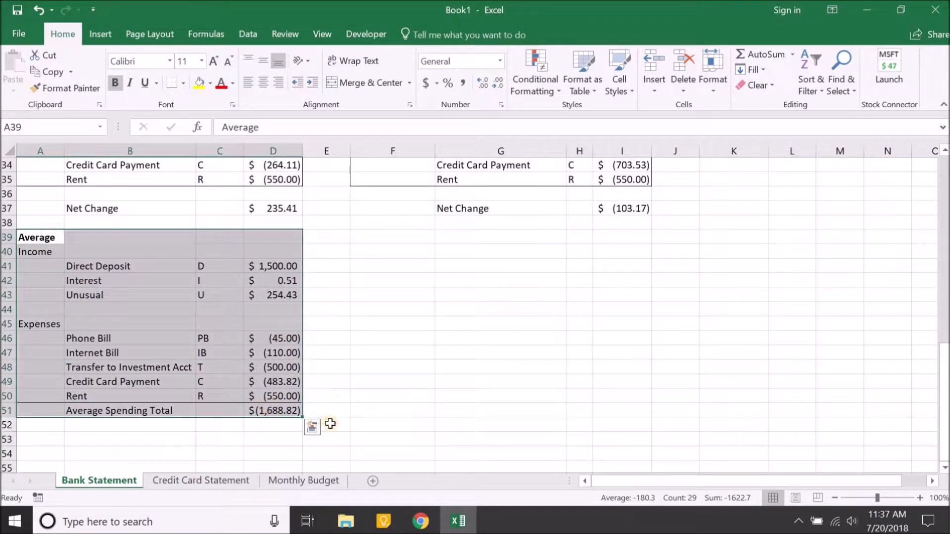
{"action": "left_click", "coordinate": [325, 482]}
{"action": "left_click_drag", "start_coordinate": [231, 202], "coordinate": [228, 342]}
{"action": "left_click", "coordinate": [238, 224]}
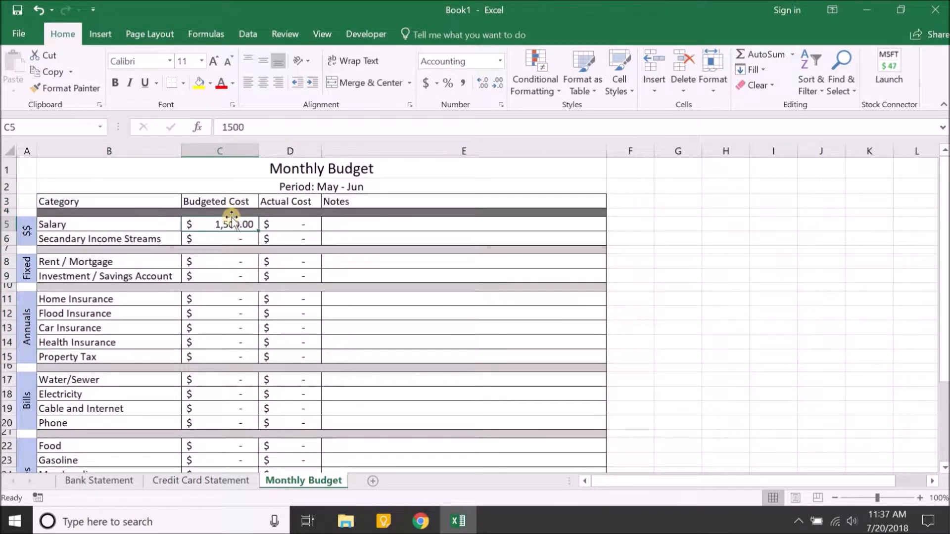
{"action": "left_click", "coordinate": [118, 482]}
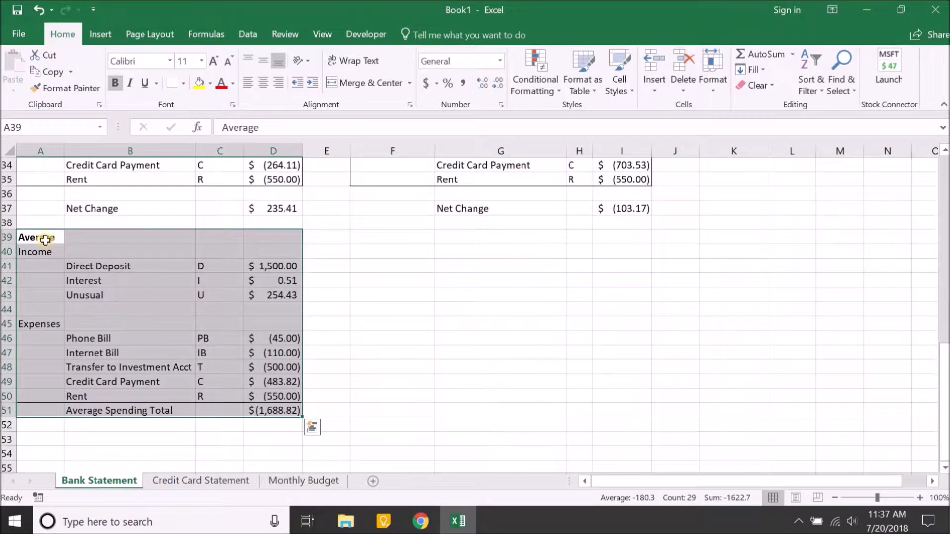
{"action": "left_click_drag", "start_coordinate": [49, 238], "coordinate": [265, 412]}
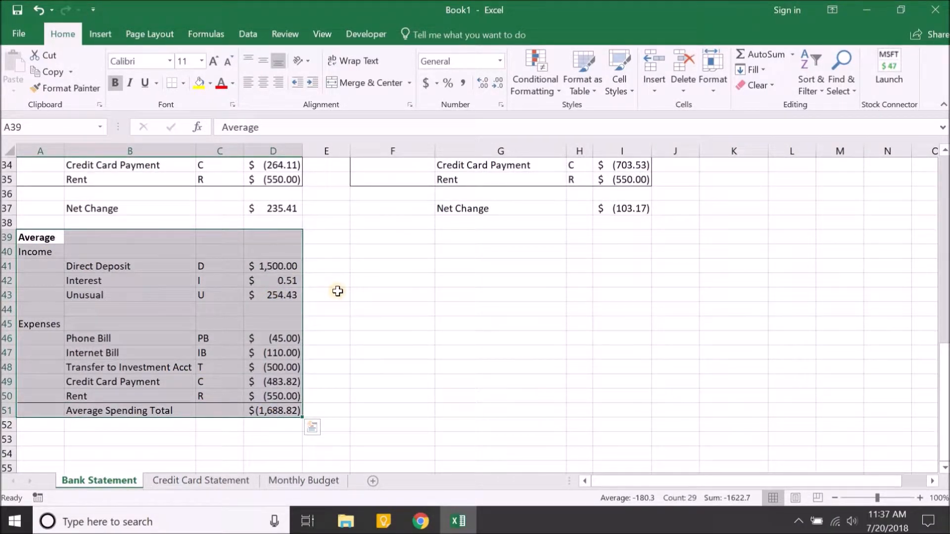
{"action": "left_click", "coordinate": [226, 482]}
{"action": "left_click", "coordinate": [303, 480]}
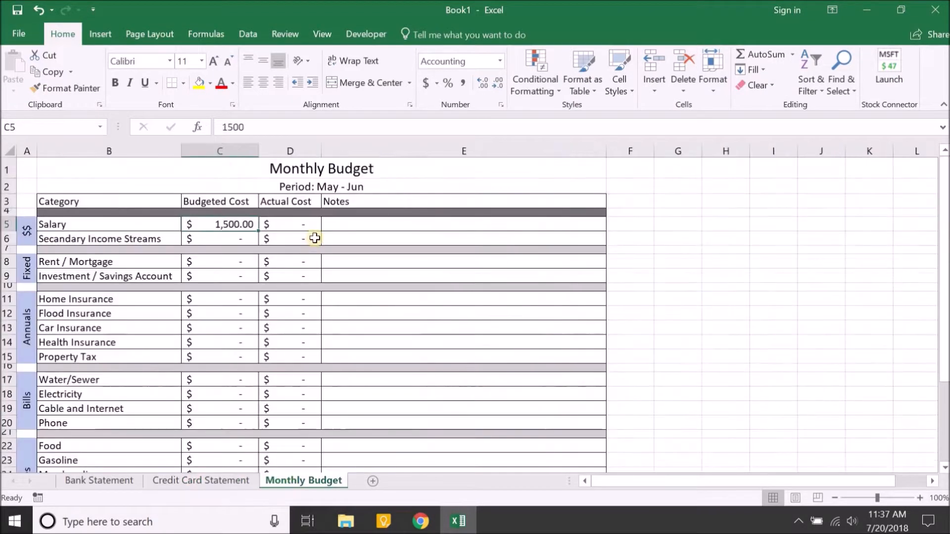
{"action": "left_click_drag", "start_coordinate": [299, 232], "coordinate": [298, 262]}
{"action": "left_click", "coordinate": [298, 230]}
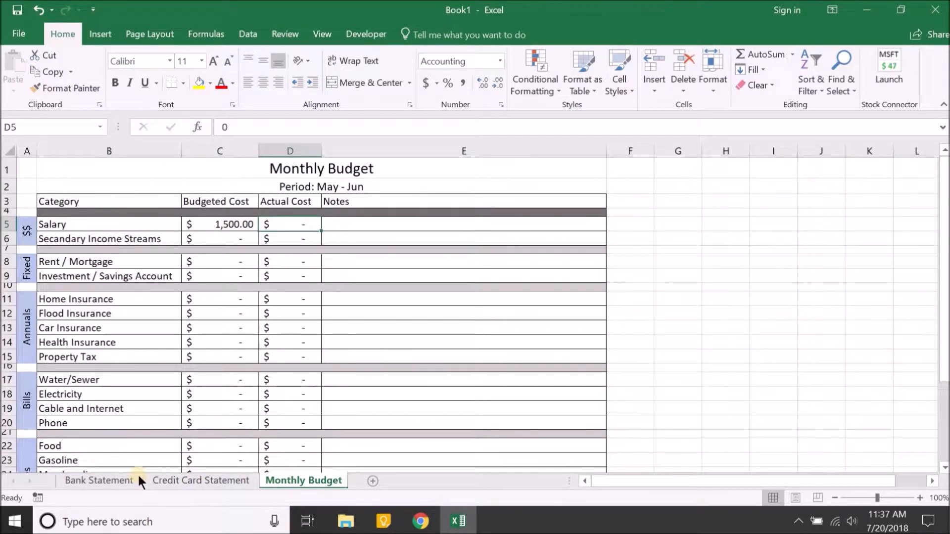
Examine the income and expense Summary tables of both periods on the Bank Statement sheet
{"action": "left_click", "coordinate": [124, 482]}
{"action": "left_click", "coordinate": [424, 287]}
{"action": "scroll", "coordinate": [430, 277], "scroll_direction": "up", "scroll_amount": 4}
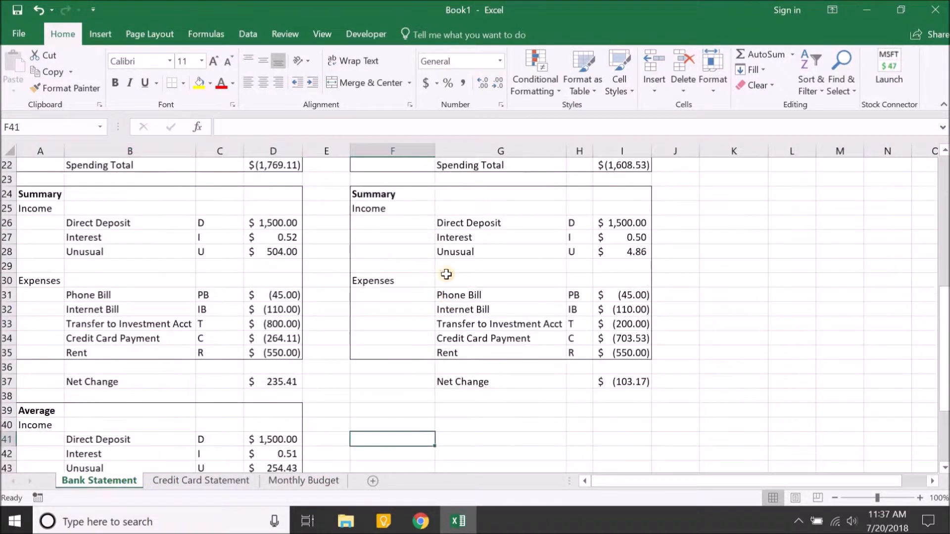
{"action": "left_click_drag", "start_coordinate": [390, 194], "coordinate": [637, 352]}
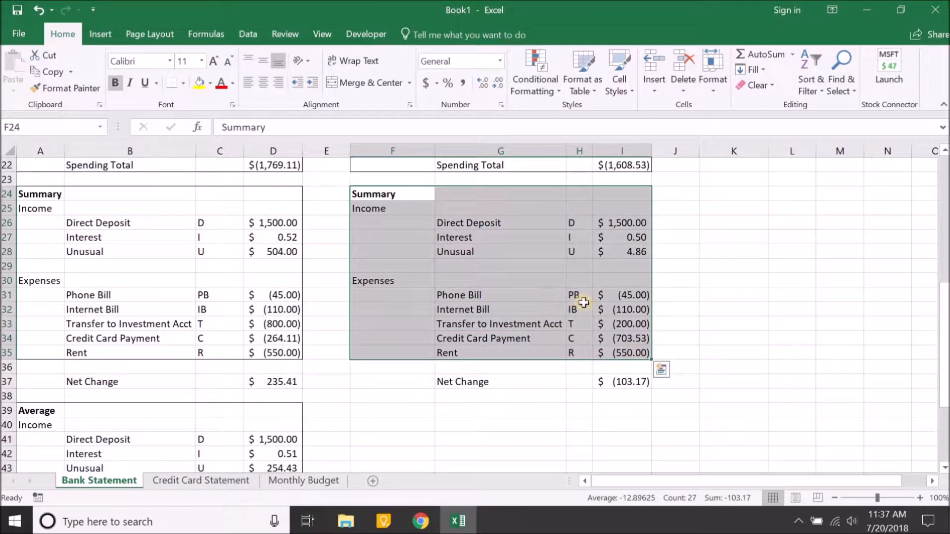
{"action": "left_click_drag", "start_coordinate": [63, 198], "coordinate": [280, 354]}
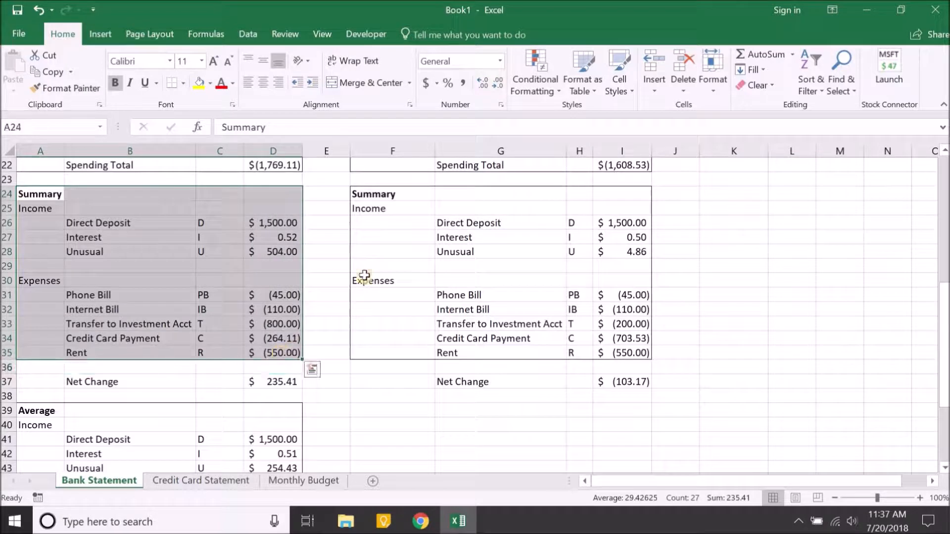
{"action": "left_click_drag", "start_coordinate": [384, 196], "coordinate": [557, 361]}
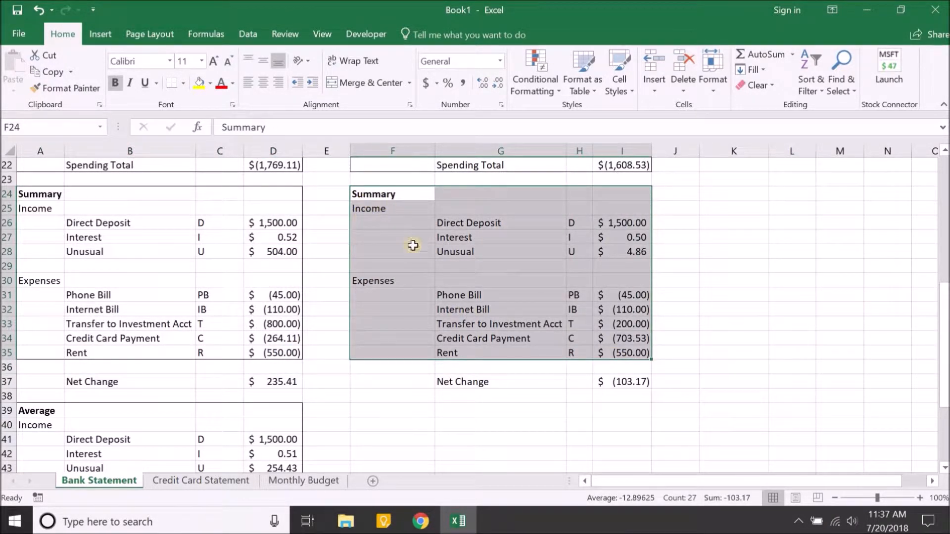
{"action": "left_click", "coordinate": [364, 384]}
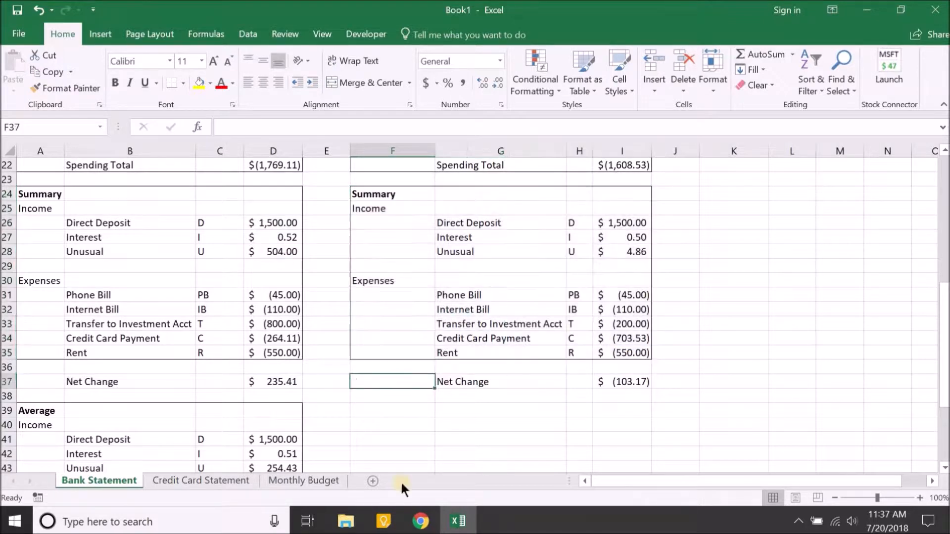
On the Monthly Budget sheet, enter 0 as the budgeted cost of Secandary Income Streams and add the note "Salary" to the Salary row
{"action": "left_click", "coordinate": [324, 480]}
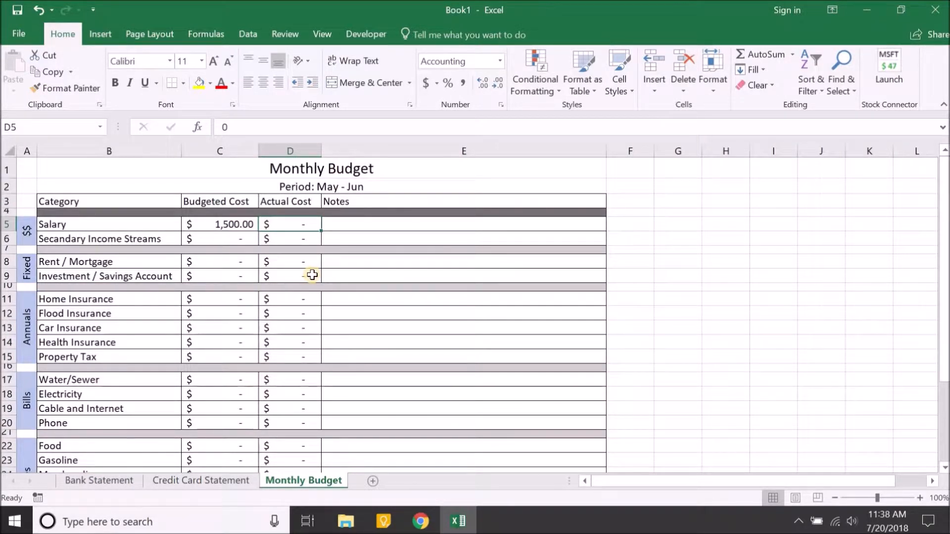
{"action": "left_click", "coordinate": [231, 240]}
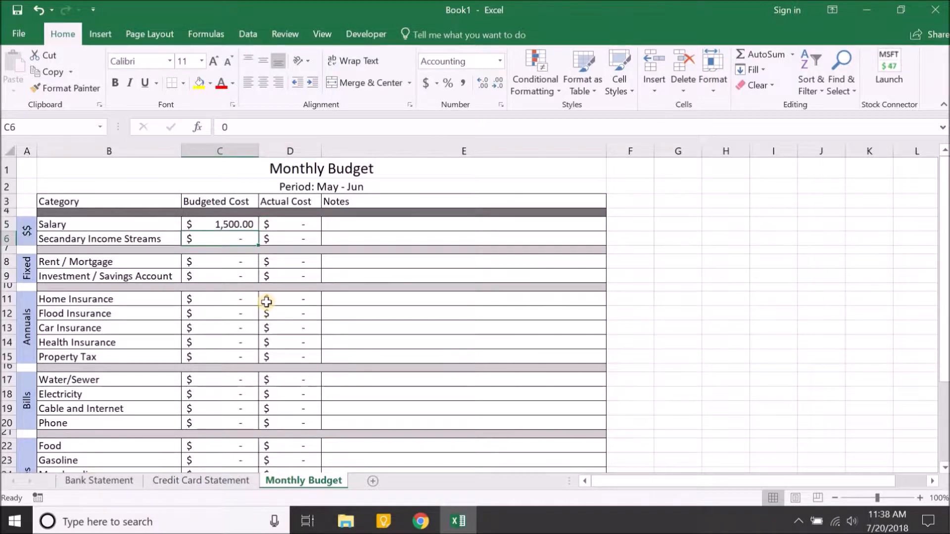
{"action": "type", "text": "0"}
{"action": "key", "text": "Return"}
{"action": "key", "text": "Up"}
{"action": "left_click", "coordinate": [100, 481]}
{"action": "scroll", "coordinate": [270, 372], "scroll_direction": "down", "scroll_amount": 2}
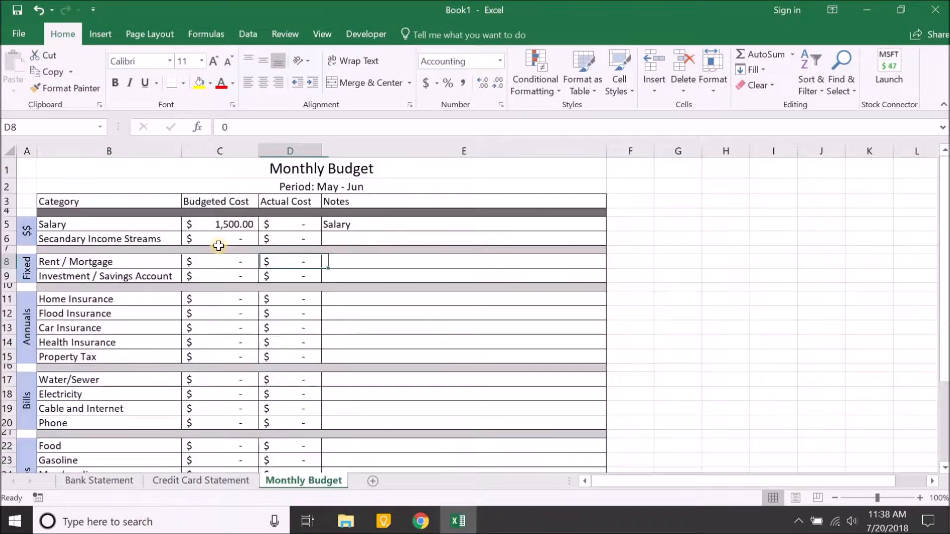
{"action": "key", "text": "Left"}
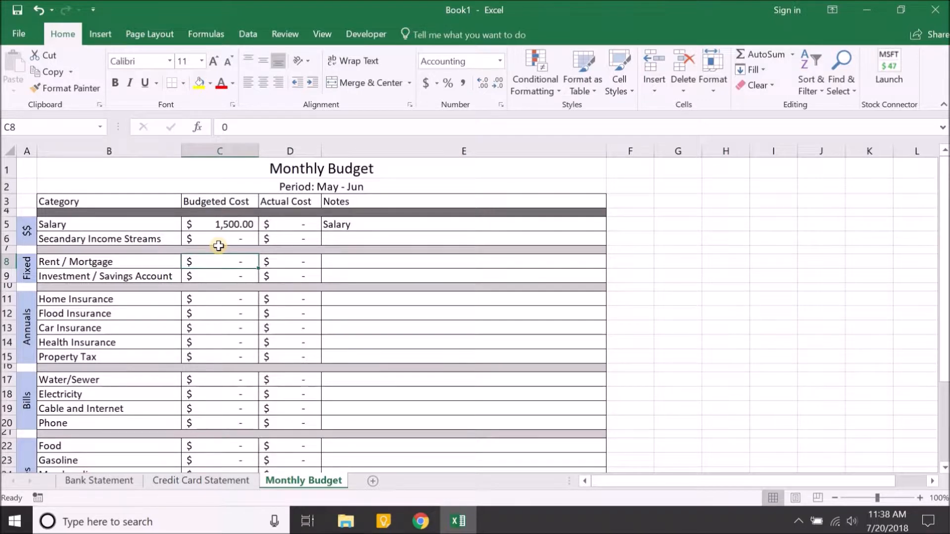
Check the average Rent on the Bank Statement sheet and enter 550 as the budgeted cost of Rent / Mortgage on the Monthly Budget sheet
{"action": "left_click", "coordinate": [125, 481]}
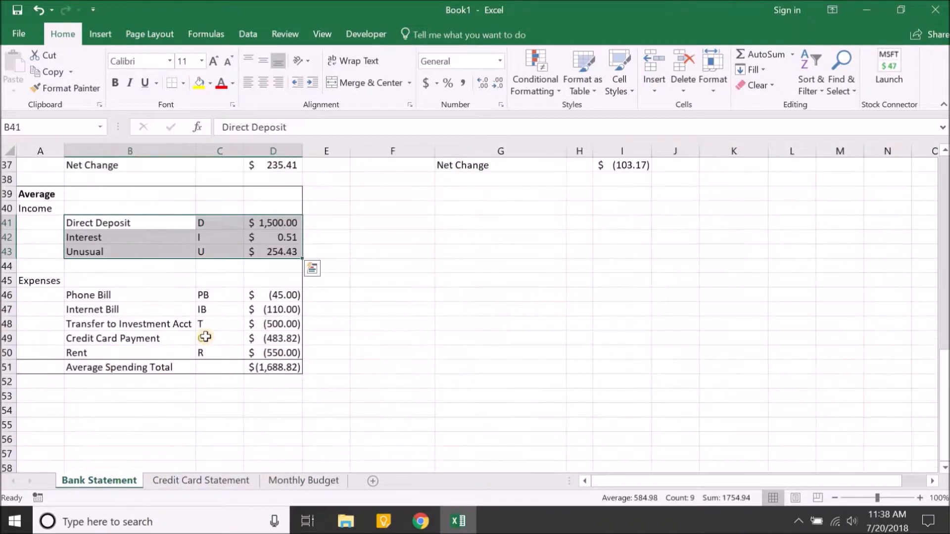
{"action": "left_click", "coordinate": [378, 332]}
{"action": "left_click_drag", "start_coordinate": [120, 352], "coordinate": [292, 354]}
{"action": "left_click", "coordinate": [329, 354]}
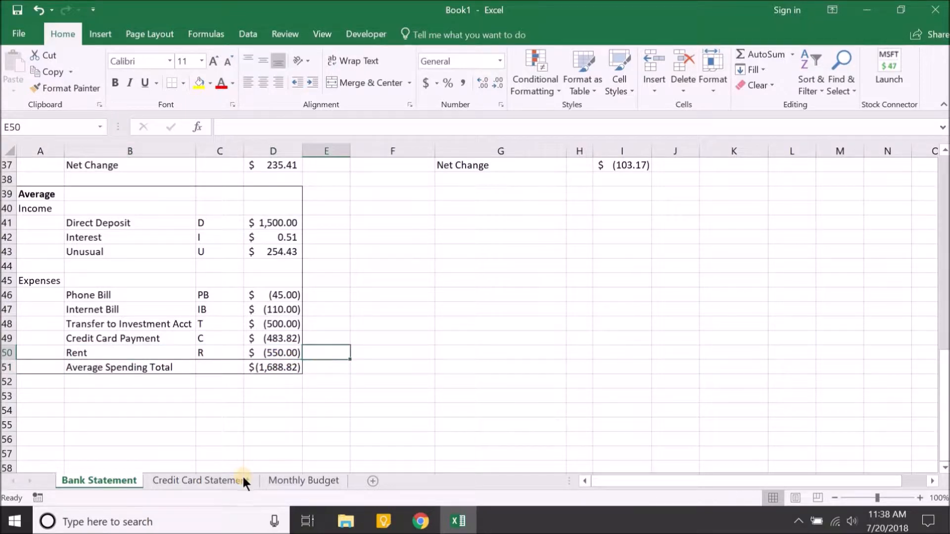
{"action": "left_click", "coordinate": [283, 479]}
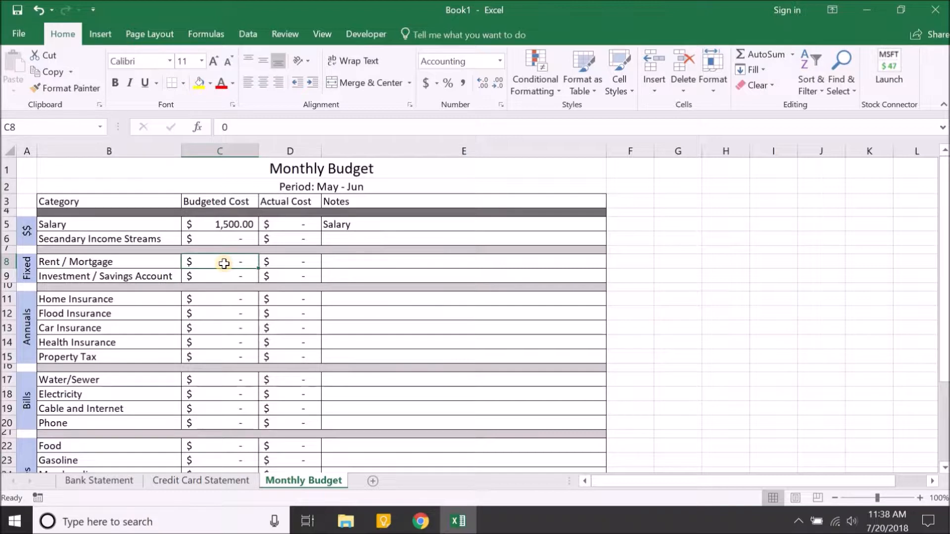
{"action": "type", "text": "550"}
{"action": "key", "text": "Return"}
{"action": "key", "text": "Up"}
{"action": "key", "text": "Down"}
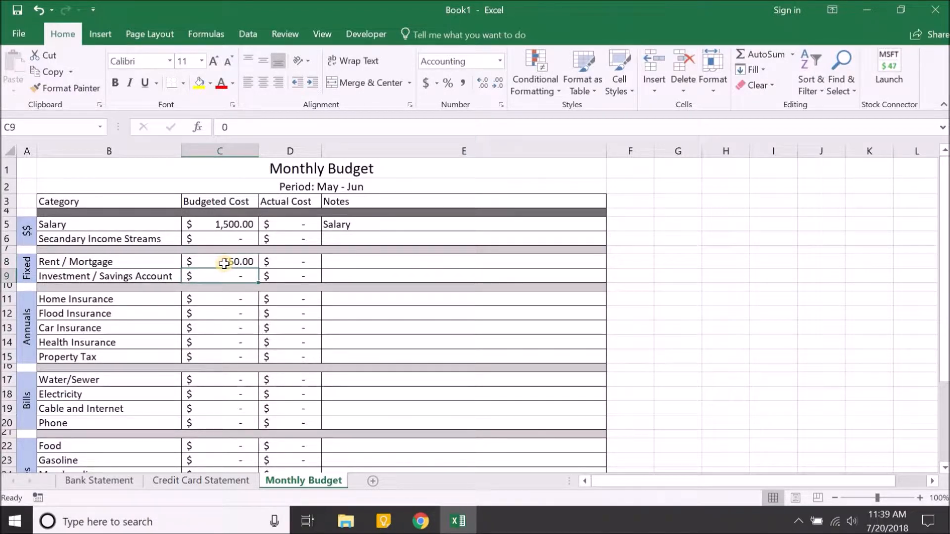
{"action": "key", "text": "Up"}
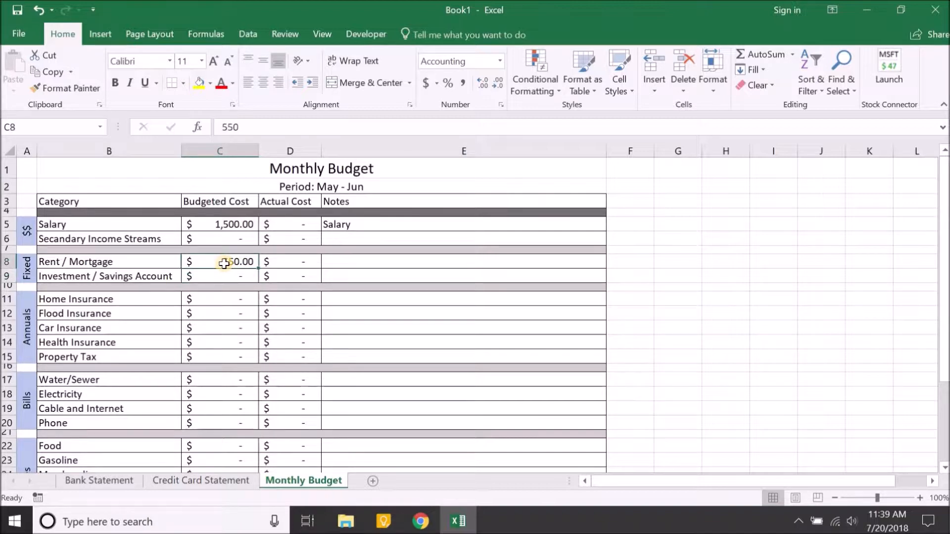
{"action": "key", "text": "Up"}
{"action": "key", "text": "Up"}
{"action": "key", "text": "Down"}
{"action": "key", "text": "Down"}
Look up the average Transfer to Investment Acct in the Average table on the Bank Statement sheet
{"action": "left_click", "coordinate": [213, 278]}
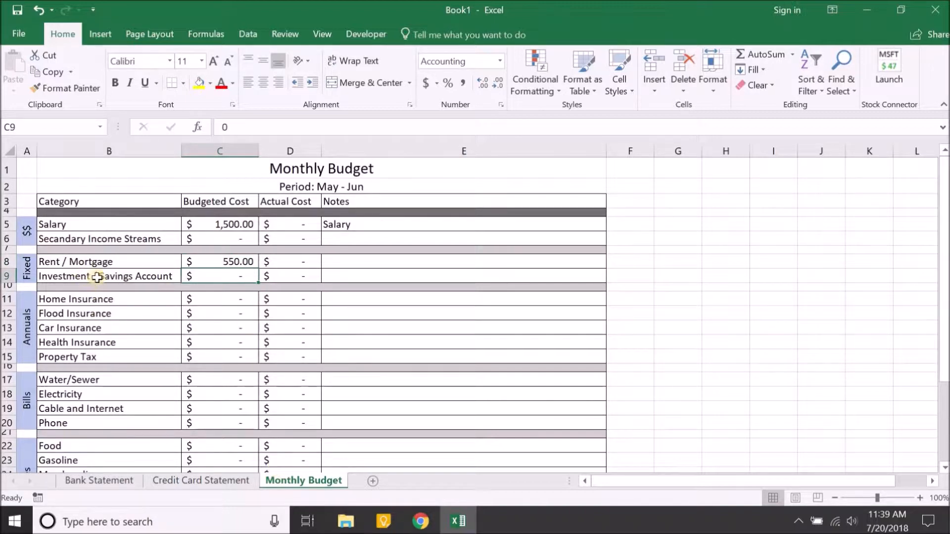
{"action": "left_click", "coordinate": [124, 478]}
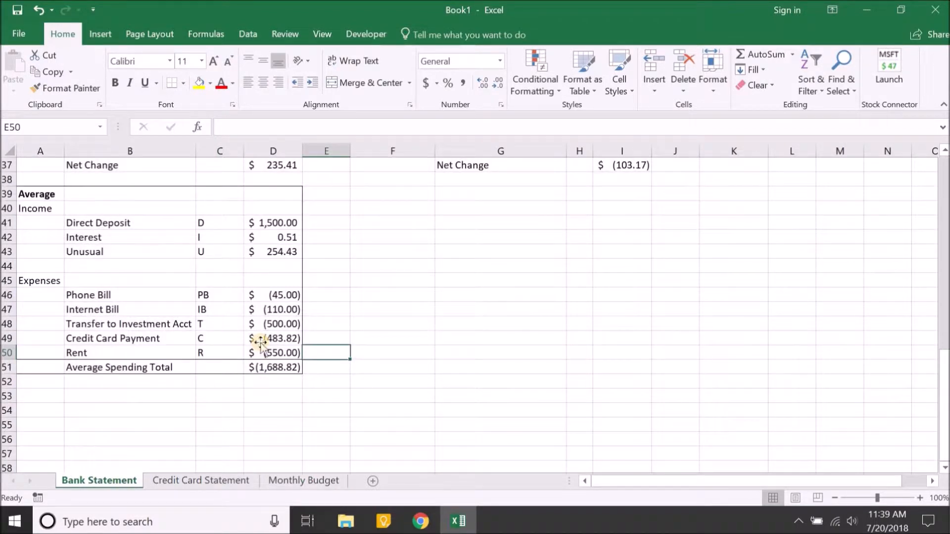
{"action": "key", "text": "Up"}
{"action": "key", "text": "Left"}
{"action": "key", "text": "Up"}
{"action": "key", "text": "Left"}
{"action": "key", "text": "Left"}
{"action": "key", "text": "Left"}
{"action": "key", "text": "Down"}
{"action": "key", "text": "Right"}
{"action": "key", "text": "Down"}
{"action": "key", "text": "Up"}
{"action": "key", "text": "Up"}
{"action": "key", "text": "Right"}
{"action": "key", "text": "Right"}
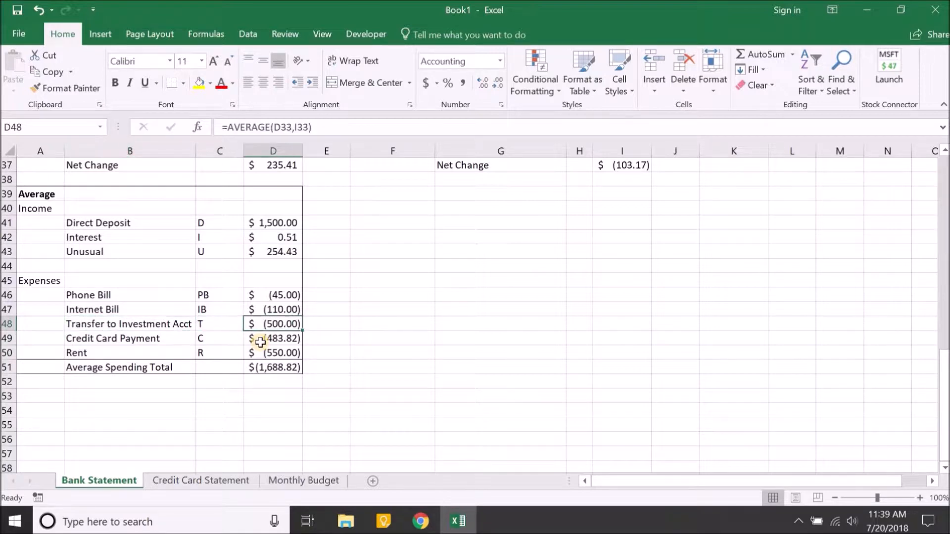
{"action": "left_click_drag", "start_coordinate": [42, 194], "coordinate": [269, 367]}
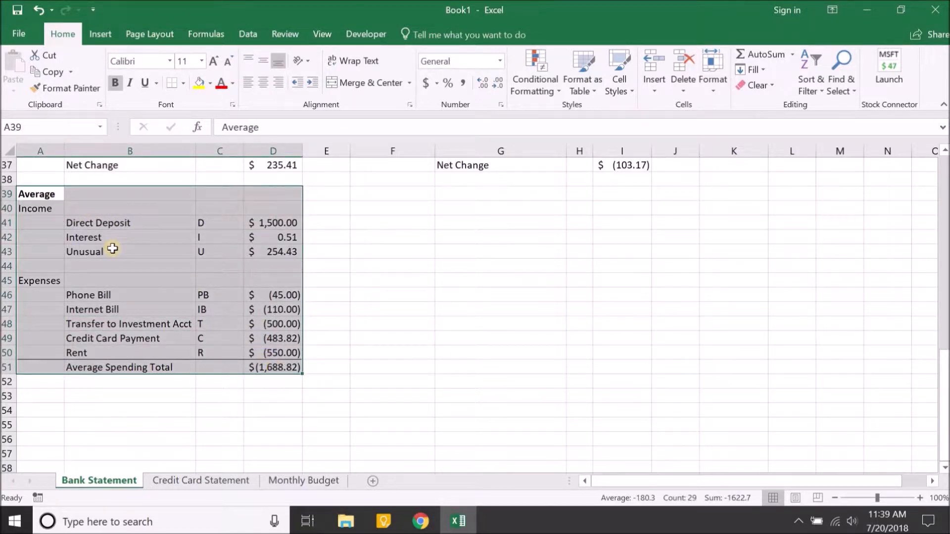
{"action": "left_click", "coordinate": [280, 326]}
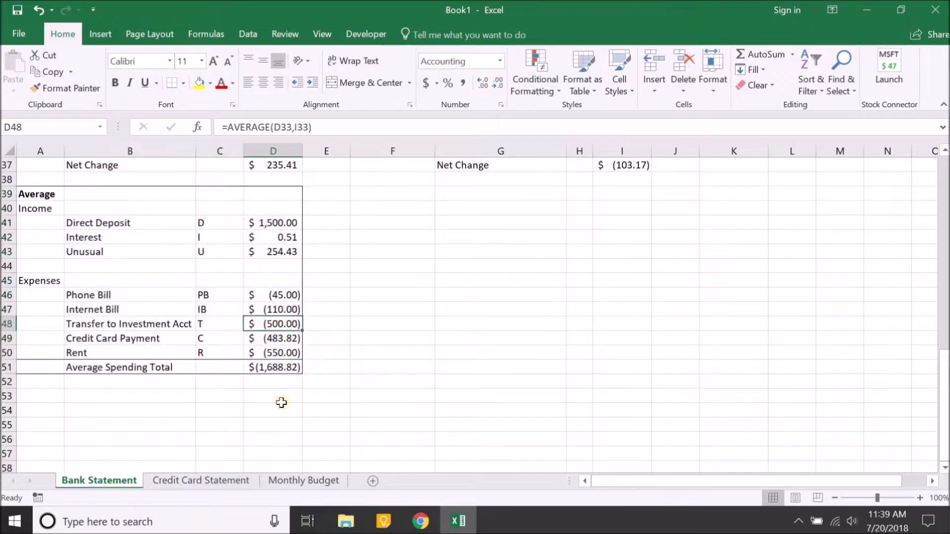
Set the budgeted cost of Investment / Savings Account to 500 on the Monthly Budget sheet
{"action": "left_click", "coordinate": [285, 482]}
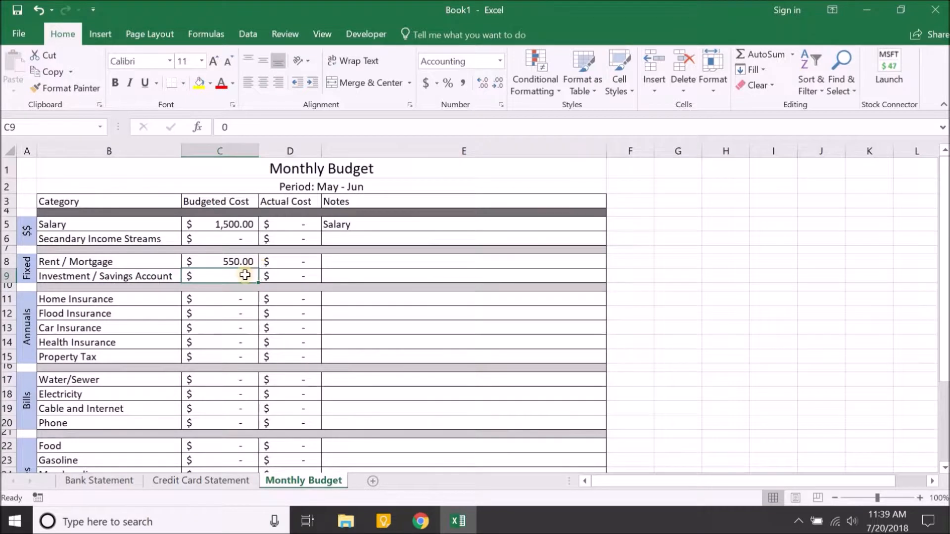
{"action": "type", "text": "50"}
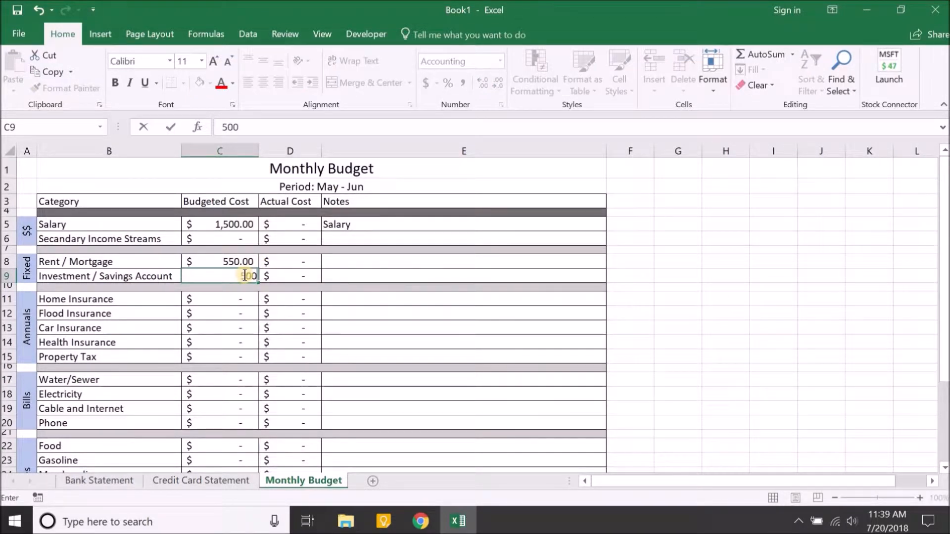
{"action": "type", "text": "0"}
{"action": "key", "text": "Return"}
{"action": "key", "text": "Down"}
{"action": "key", "text": "Up"}
{"action": "key", "text": "Up"}
{"action": "key", "text": "Up"}
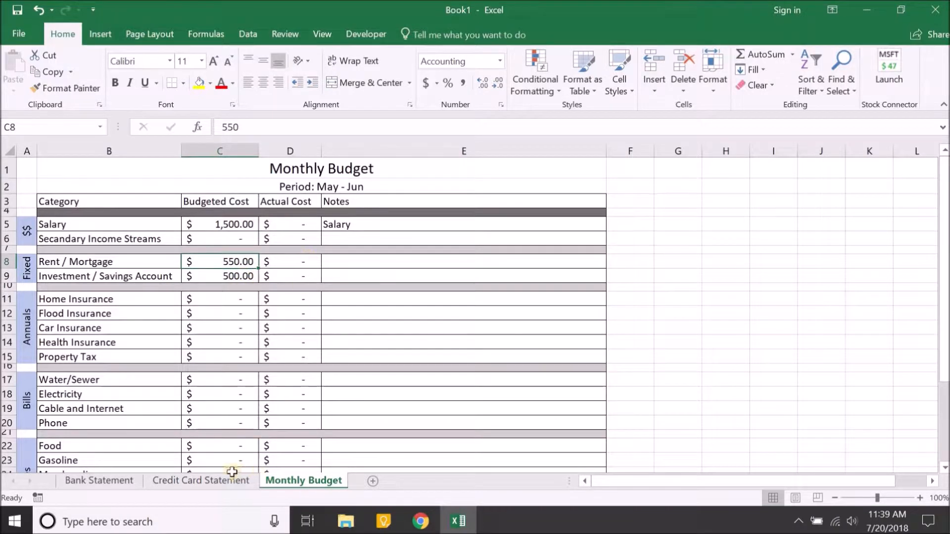
Examine the whole Average table on the Bank Statement sheet for amounts matching the remaining budget categories
{"action": "left_click", "coordinate": [121, 483]}
{"action": "left_click_drag", "start_coordinate": [57, 199], "coordinate": [277, 369]}
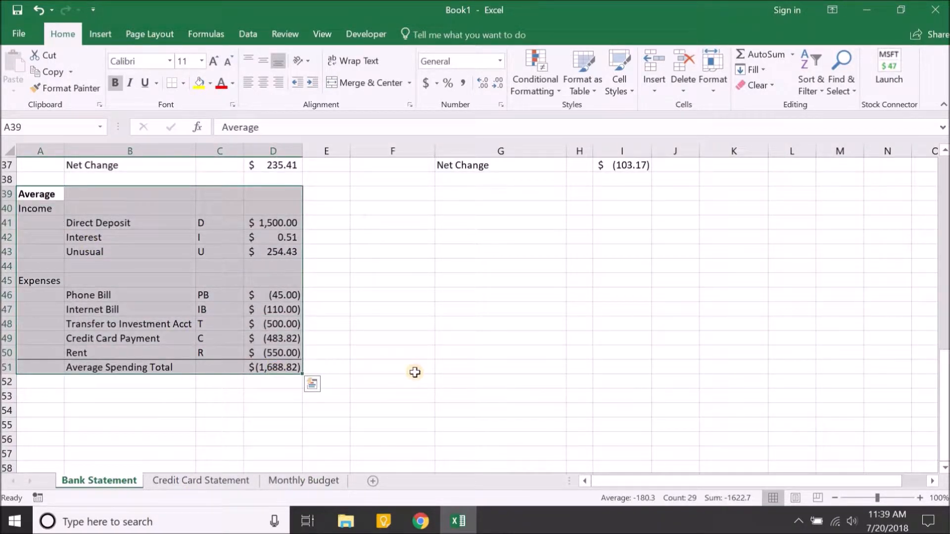
{"action": "key", "text": "Up"}
{"action": "key", "text": "Down"}
{"action": "key", "text": "Right"}
{"action": "key", "text": "Right"}
{"action": "key", "text": "Down"}
{"action": "key", "text": "Down"}
{"action": "key", "text": "Down"}
{"action": "key", "text": "Right"}
{"action": "key", "text": "Down"}
{"action": "key", "text": "Down"}
{"action": "key", "text": "Down"}
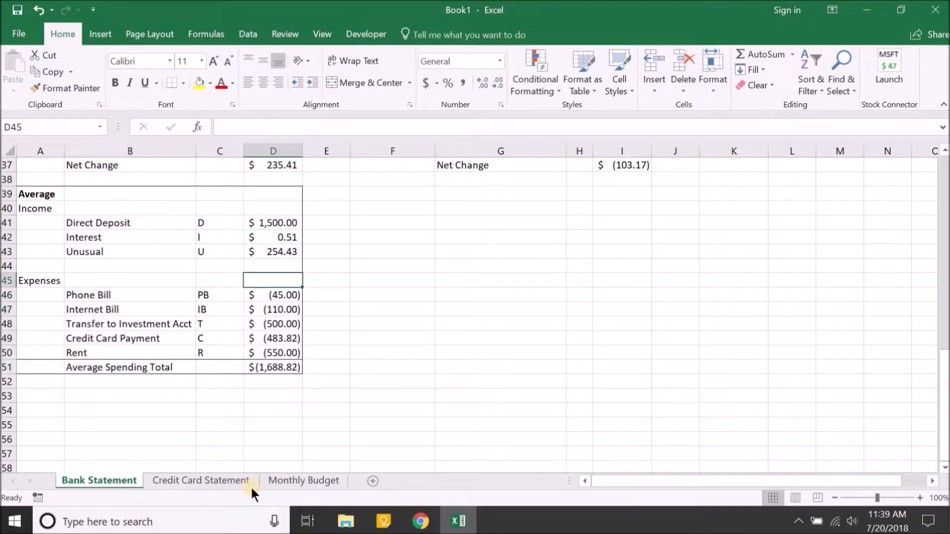
Review the Annuals rows on the Monthly Budget sheet, from Home Insurance to Property Tax
{"action": "left_click", "coordinate": [302, 481]}
{"action": "left_click", "coordinate": [232, 296]}
{"action": "key", "text": "Down"}
{"action": "key", "text": "Down"}
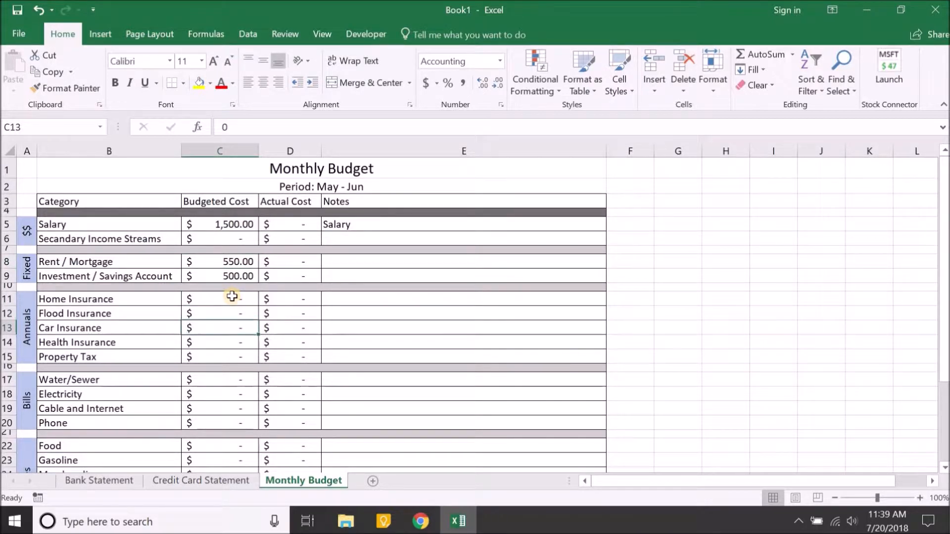
{"action": "key", "text": "Down"}
{"action": "key", "text": "Down"}
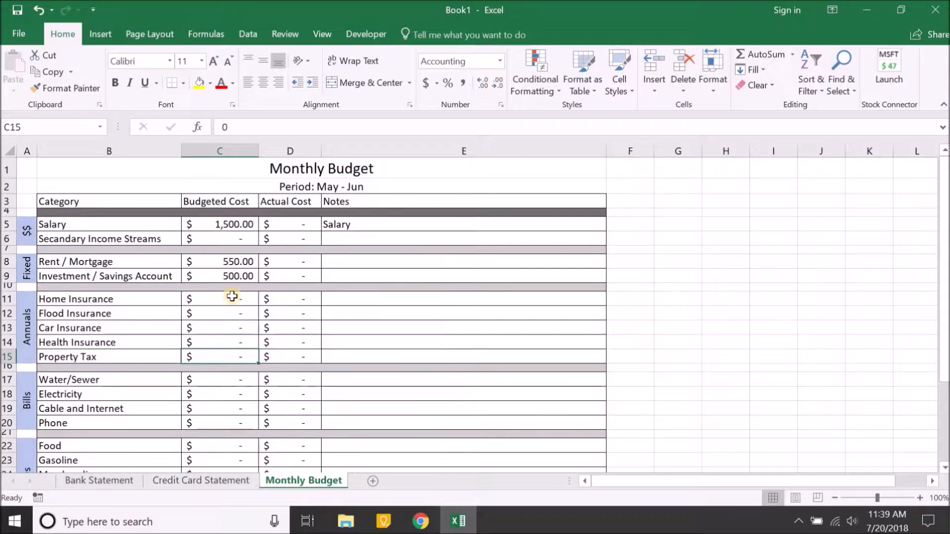
{"action": "key", "text": "Up"}
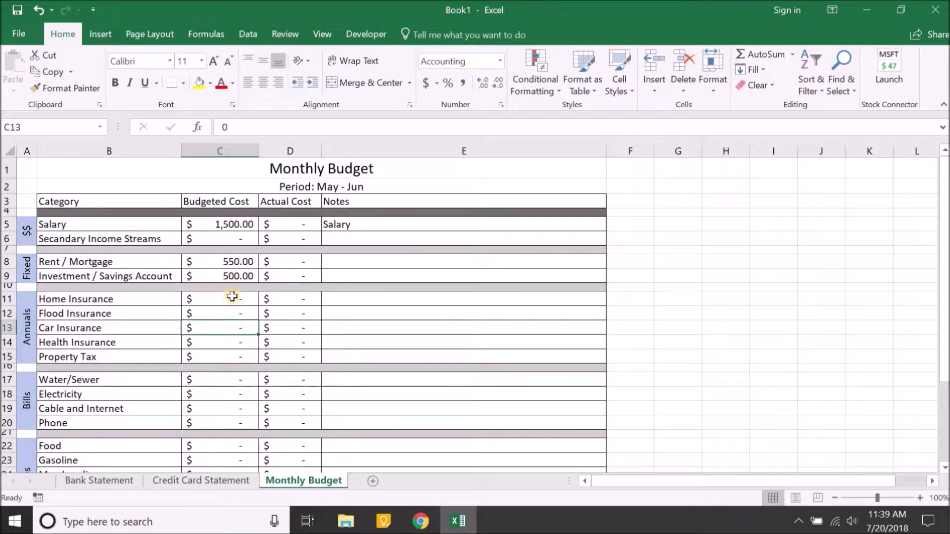
{"action": "key", "text": "Up"}
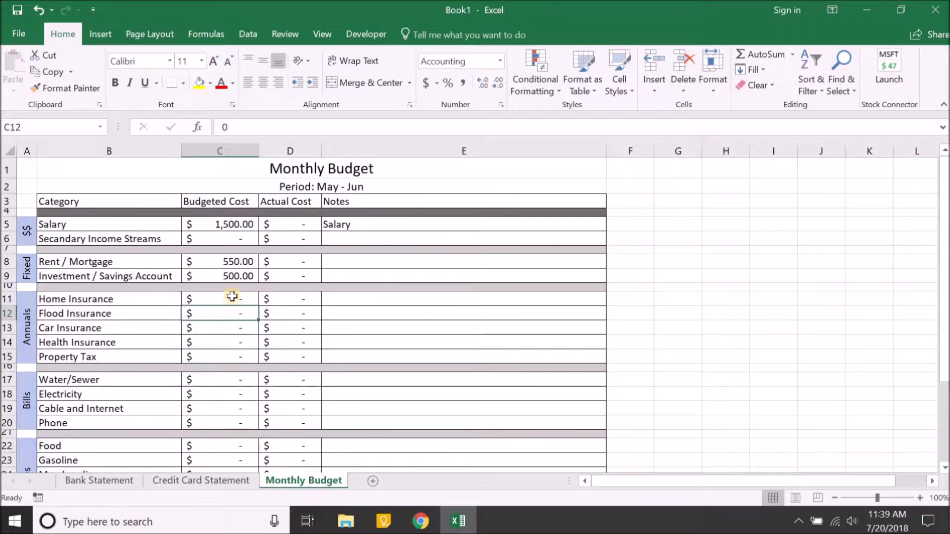
{"action": "key", "text": "Up"}
{"action": "key", "text": "Down"}
{"action": "key", "text": "Down"}
{"action": "key", "text": "Up"}
{"action": "key", "text": "Down"}
{"action": "key", "text": "Down"}
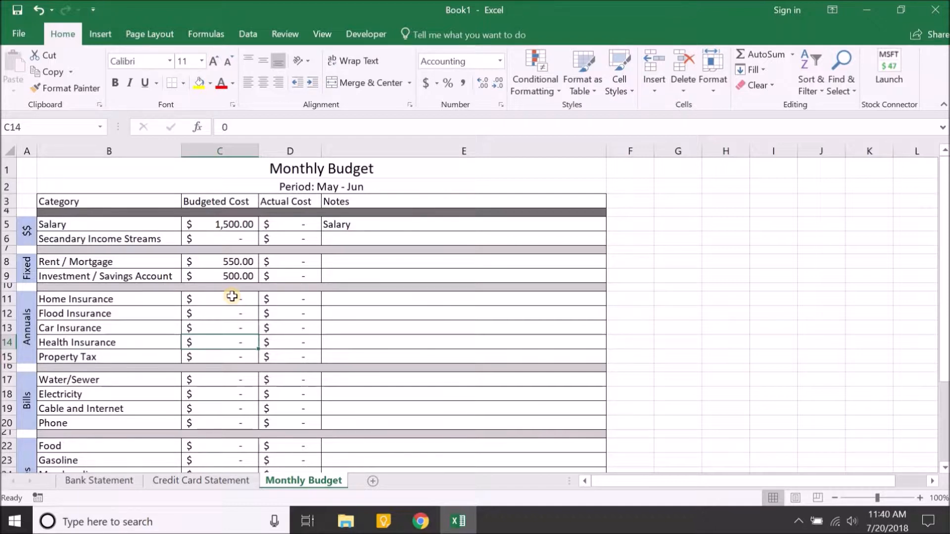
{"action": "key", "text": "Up"}
{"action": "key", "text": "Down"}
{"action": "key", "text": "Up"}
{"action": "key", "text": "Up"}
{"action": "key", "text": "Up"}
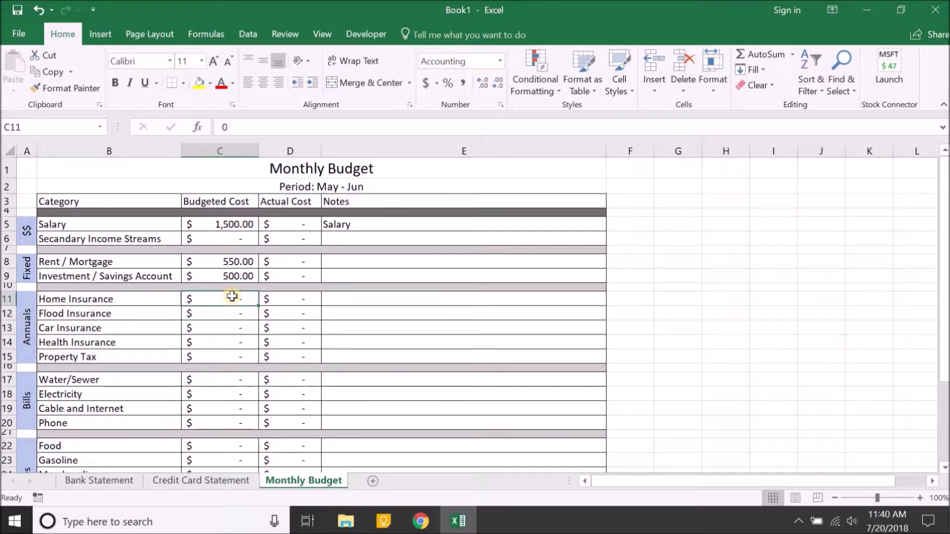
{"action": "key", "text": "Down"}
{"action": "key", "text": "Down"}
{"action": "key", "text": "Up"}
{"action": "key", "text": "Up"}
Set the budgeted cost of Home Insurance to 100 and of Car Insurance to 75
{"action": "type", "text": "100"}
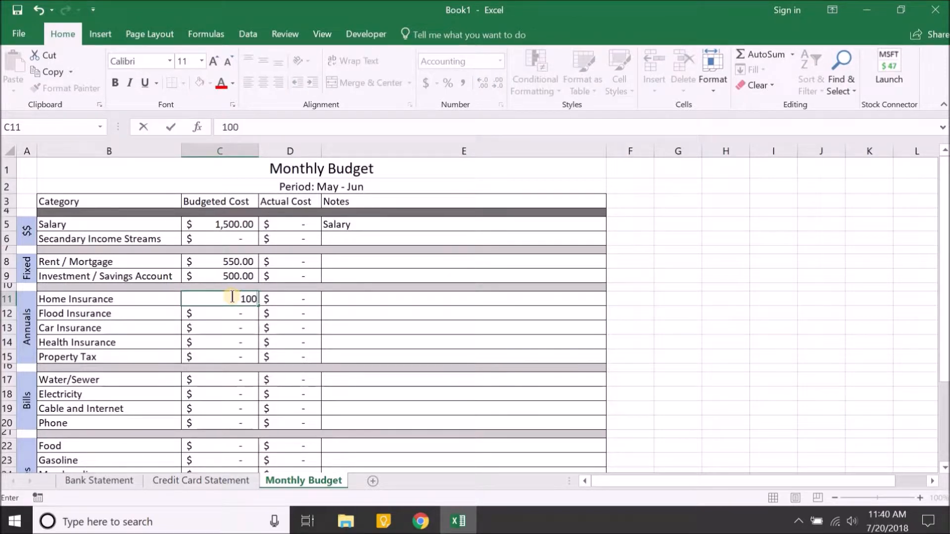
{"action": "key", "text": "Return"}
{"action": "key", "text": "Down"}
{"action": "type", "text": "75"}
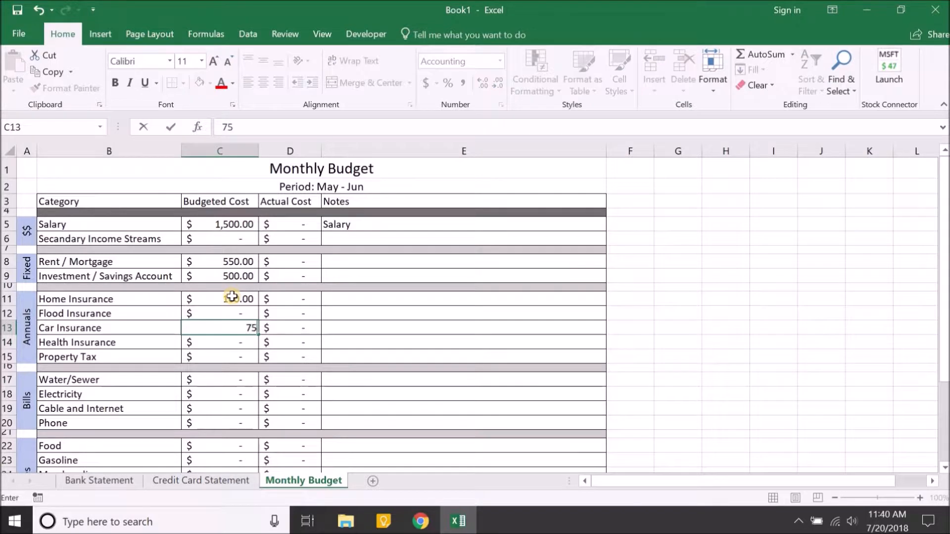
{"action": "key", "text": "Return"}
{"action": "key", "text": "Up"}
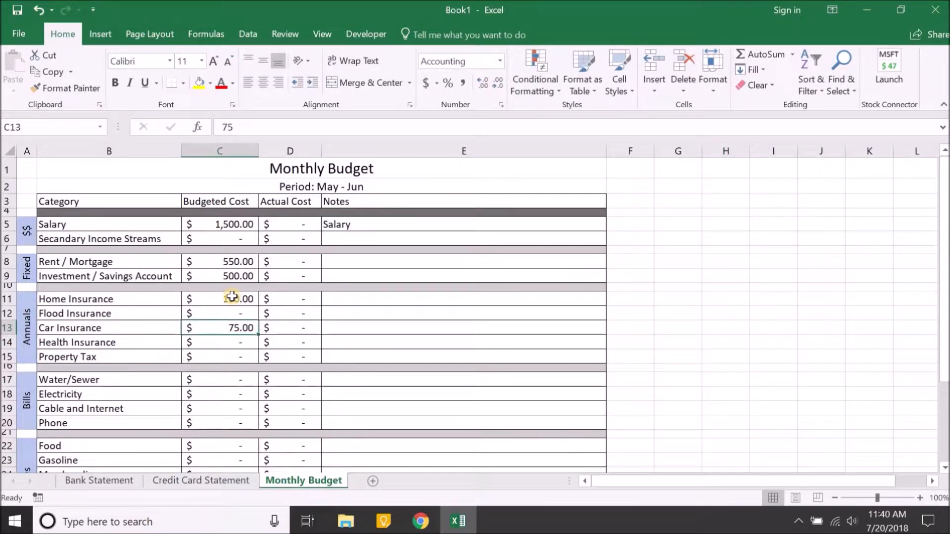
Go through the Annuals category names and the budgeted costs of Health Insurance and Property Tax
{"action": "key", "text": "Left"}
{"action": "key", "text": "Up"}
{"action": "key", "text": "Up"}
{"action": "key", "text": "Down"}
{"action": "key", "text": "Down"}
{"action": "key", "text": "Down"}
{"action": "key", "text": "Down"}
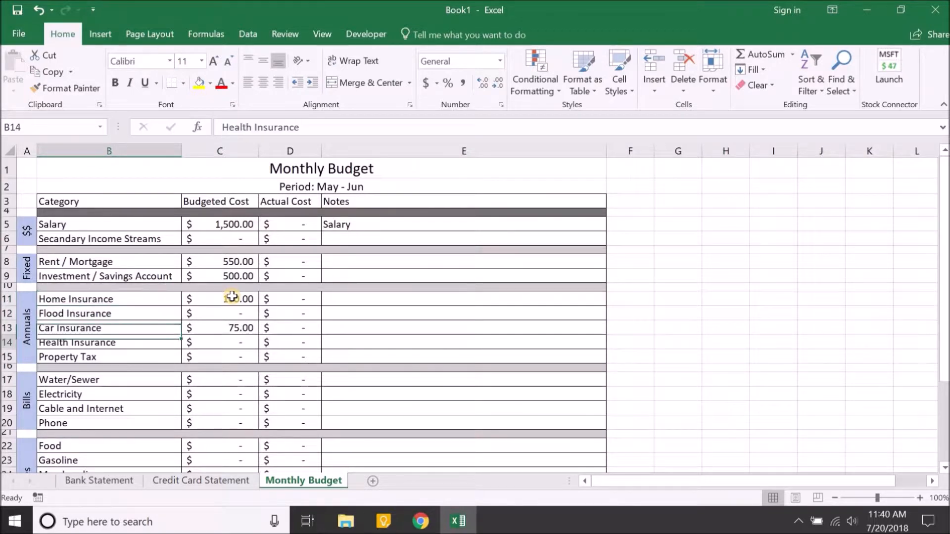
{"action": "key", "text": "Right"}
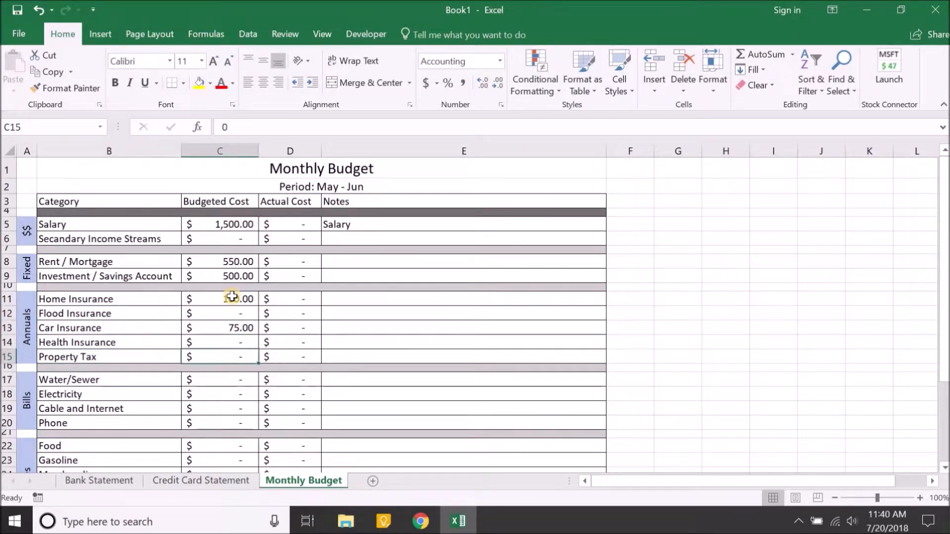
{"action": "key", "text": "Up"}
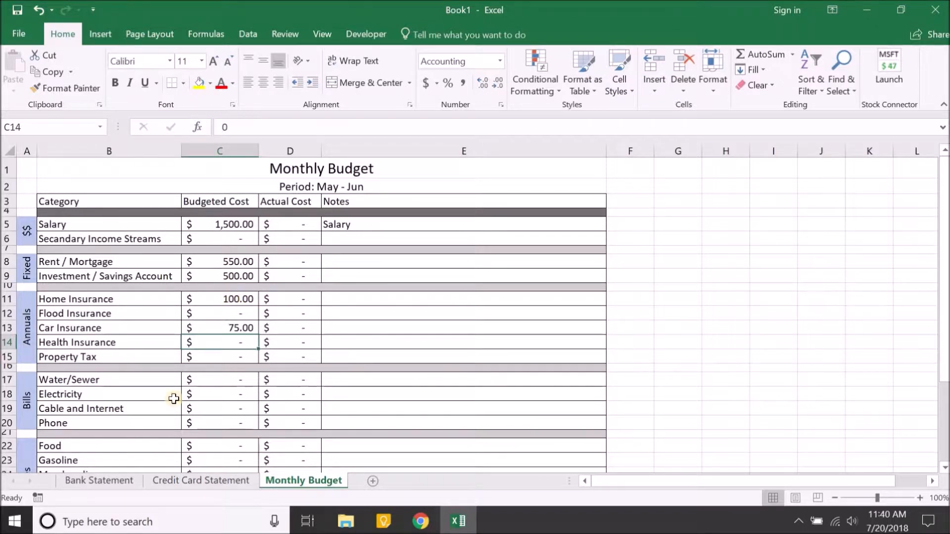
Compare the average income amounts on the Bank Statement sheet with the Home Insurance row of the Monthly Budget
{"action": "left_click", "coordinate": [127, 476]}
{"action": "left_click_drag", "start_coordinate": [271, 221], "coordinate": [281, 253]}
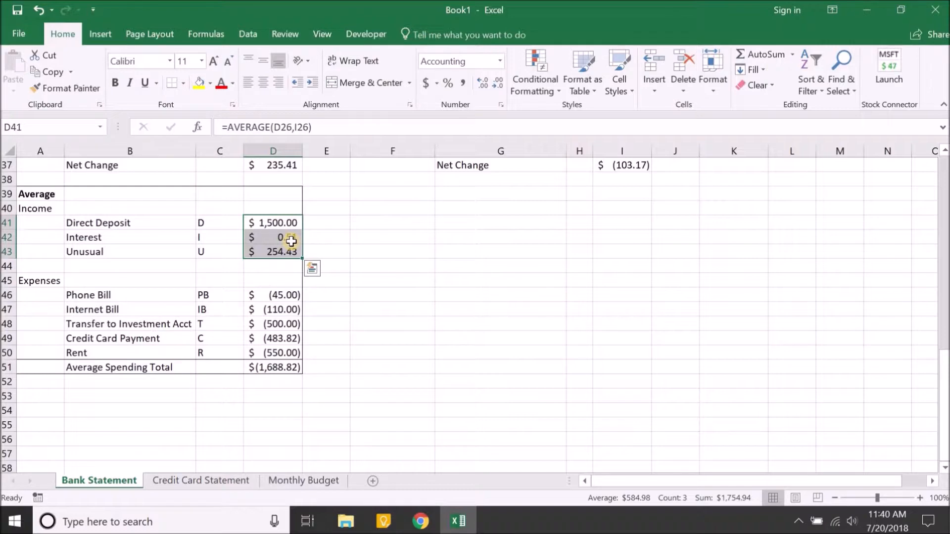
{"action": "left_click", "coordinate": [308, 479]}
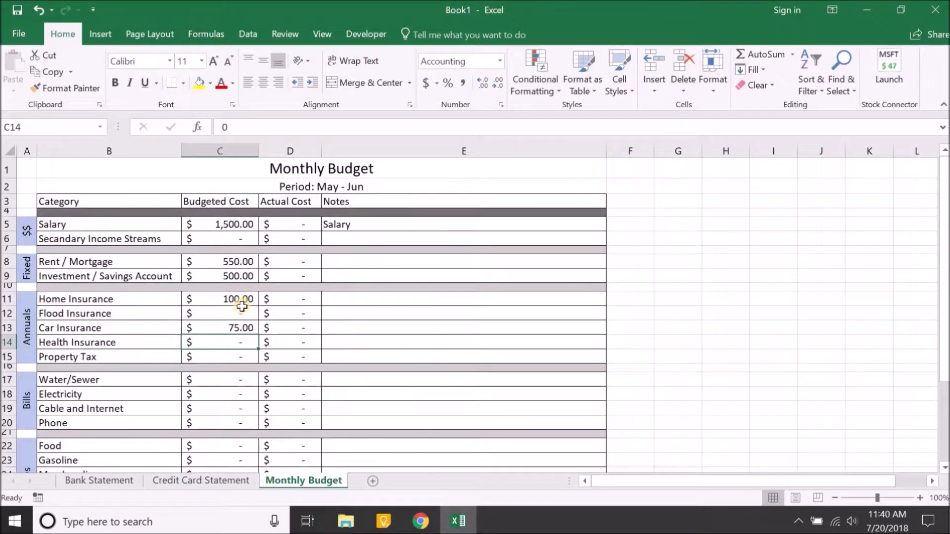
{"action": "left_click", "coordinate": [277, 299]}
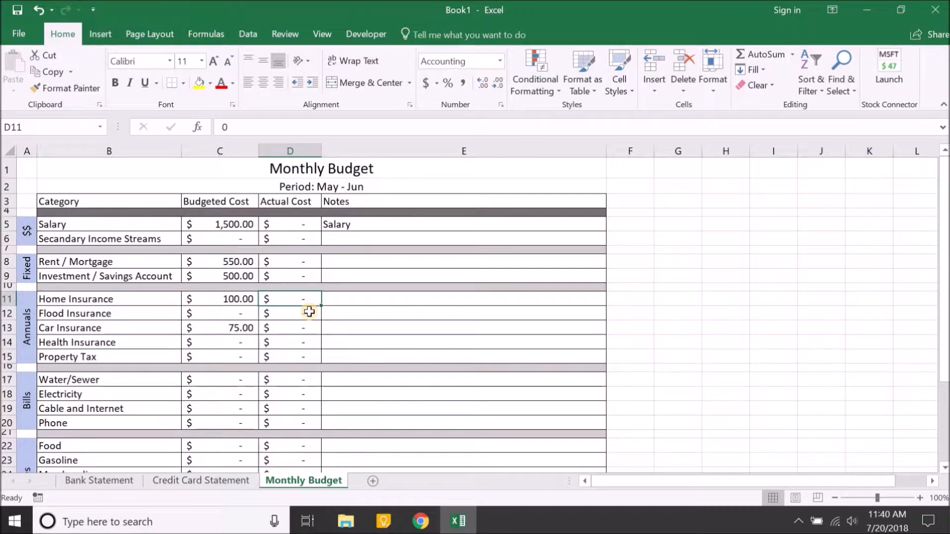
{"action": "key", "text": "Left"}
{"action": "key", "text": "Left"}
{"action": "key", "text": "Left"}
{"action": "key", "text": "Right"}
{"action": "key", "text": "Right"}
{"action": "key", "text": "Right"}
{"action": "key", "text": "Right"}
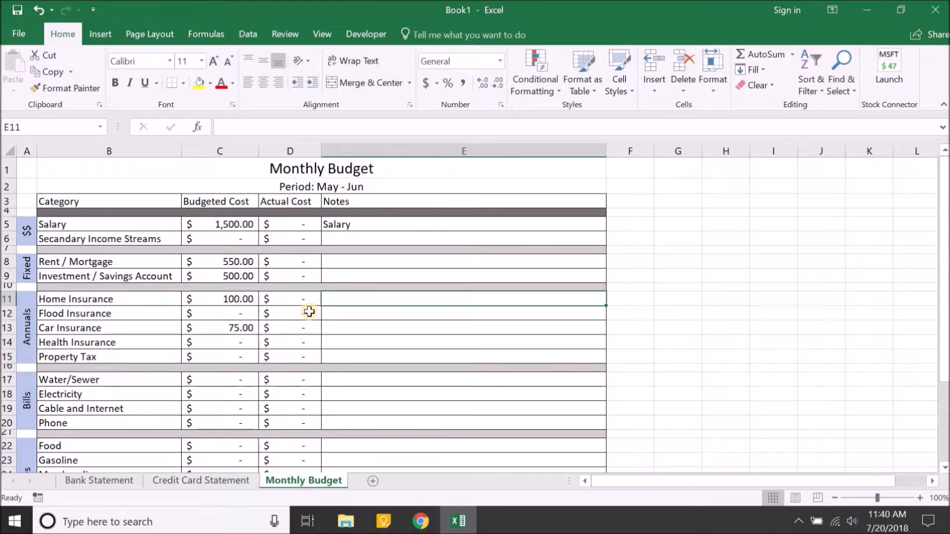
Examine the Bank Statement sheet from the Average table up to the Mar - Apr and Apr - May statement tables
{"action": "left_click", "coordinate": [121, 482]}
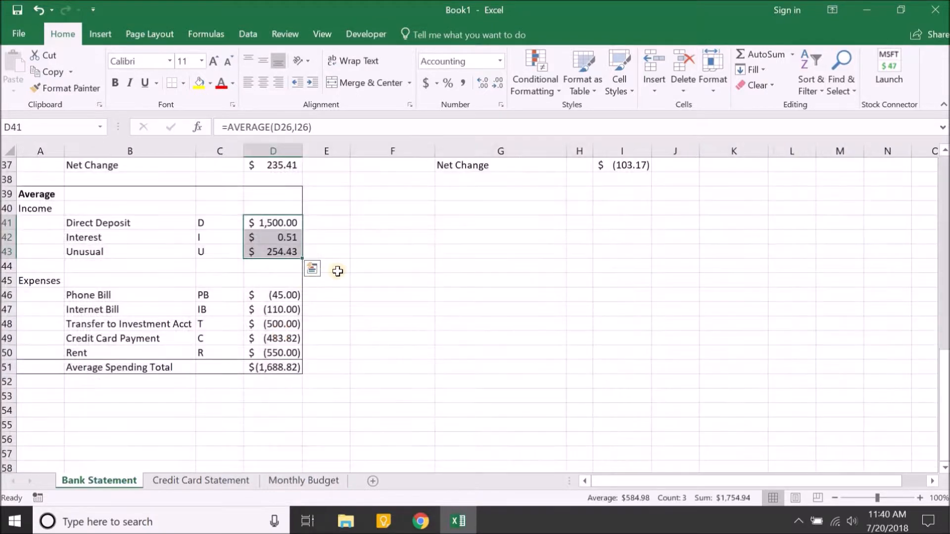
{"action": "left_click", "coordinate": [385, 253]}
{"action": "scroll", "coordinate": [379, 267], "scroll_direction": "up", "scroll_amount": 3}
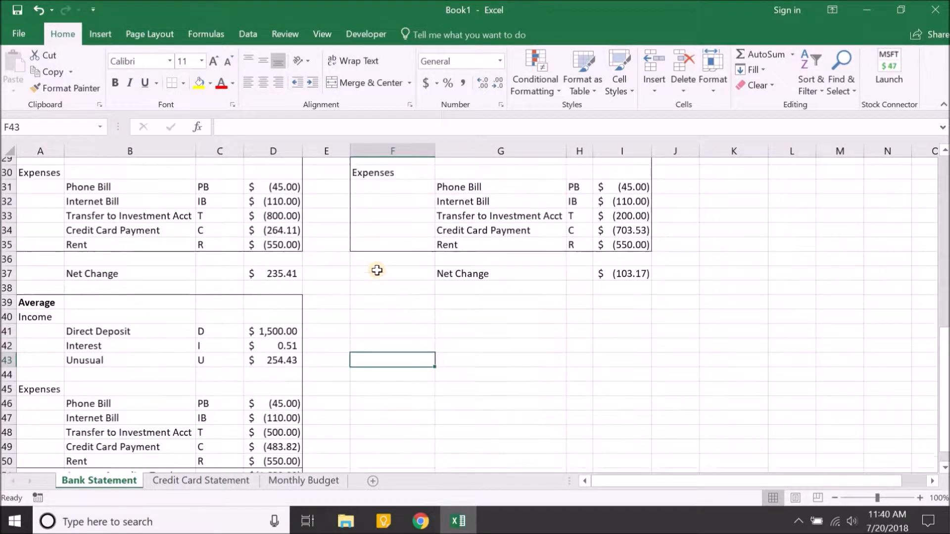
{"action": "scroll", "coordinate": [377, 270], "scroll_direction": "up", "scroll_amount": 1}
{"action": "scroll", "coordinate": [361, 312], "scroll_direction": "down", "scroll_amount": 2}
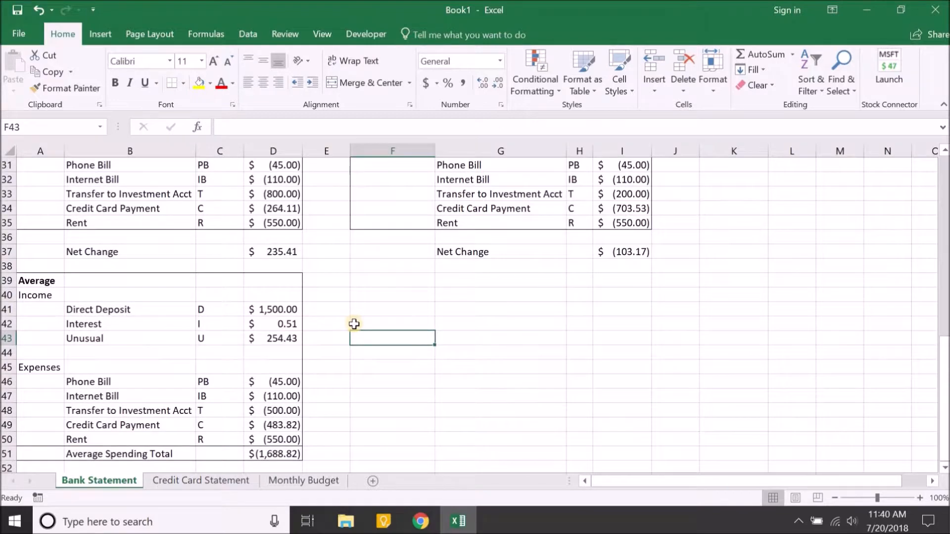
{"action": "scroll", "coordinate": [354, 323], "scroll_direction": "up", "scroll_amount": 10}
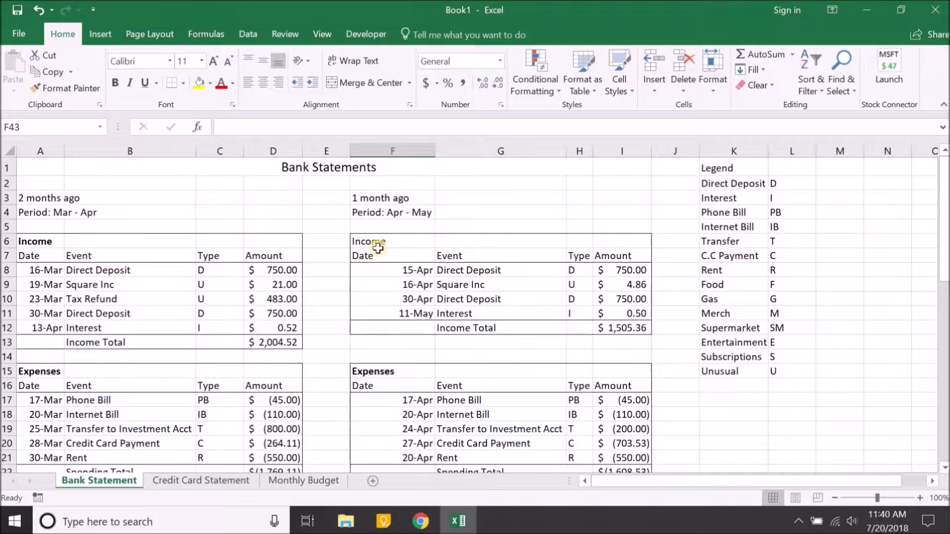
On the Monthly Budget sheet, add the note "Annual Premium of $1,200" to the Home Insurance row
{"action": "scroll", "coordinate": [303, 316], "scroll_direction": "down", "scroll_amount": 9}
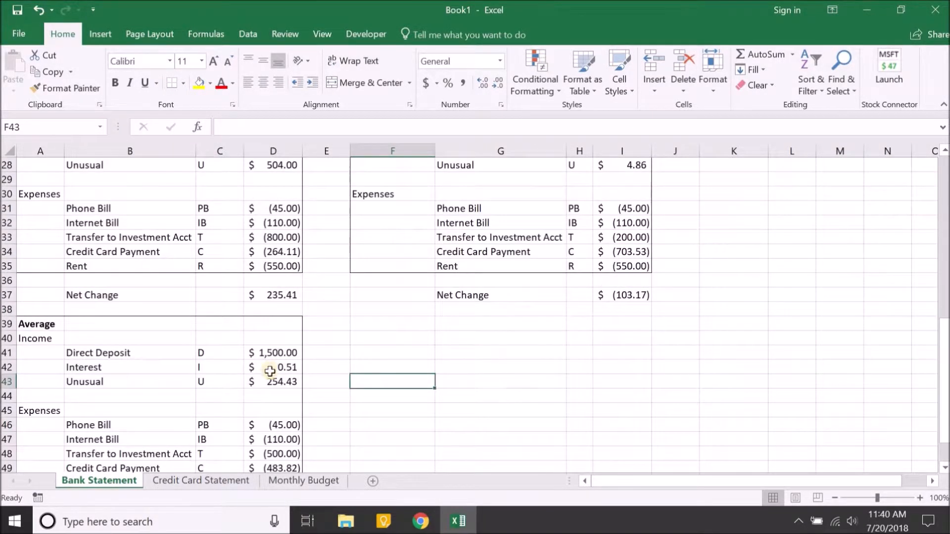
{"action": "left_click", "coordinate": [309, 478]}
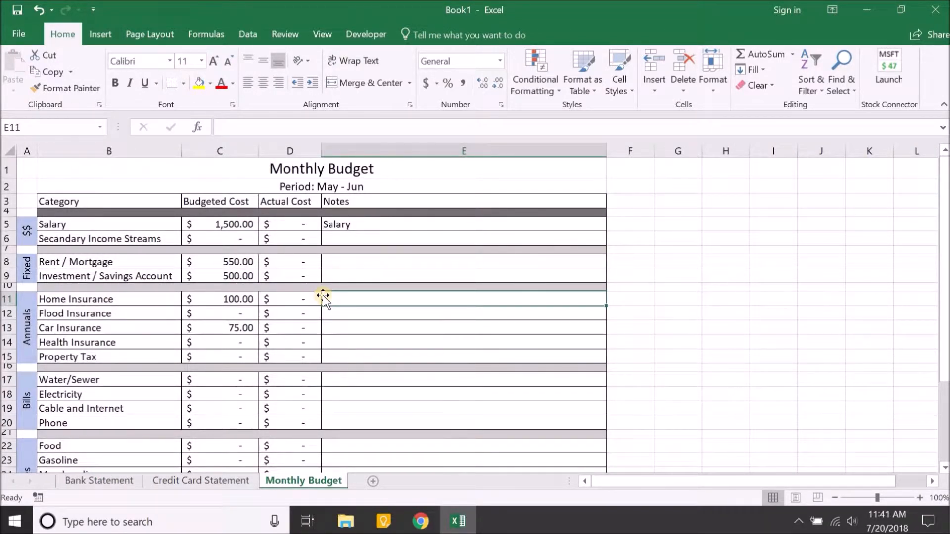
{"action": "key", "text": "Left"}
{"action": "key", "text": "Left"}
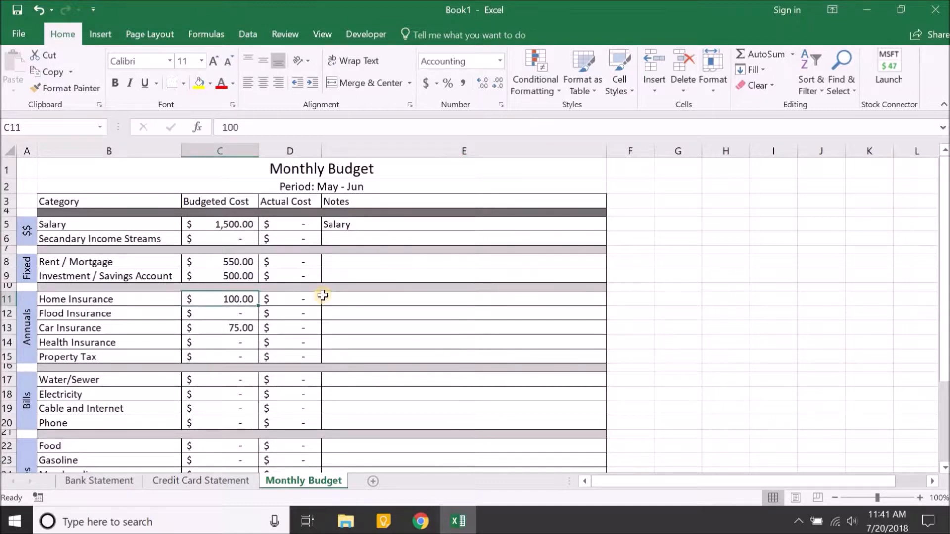
{"action": "key", "text": "Right"}
{"action": "key", "text": "Right"}
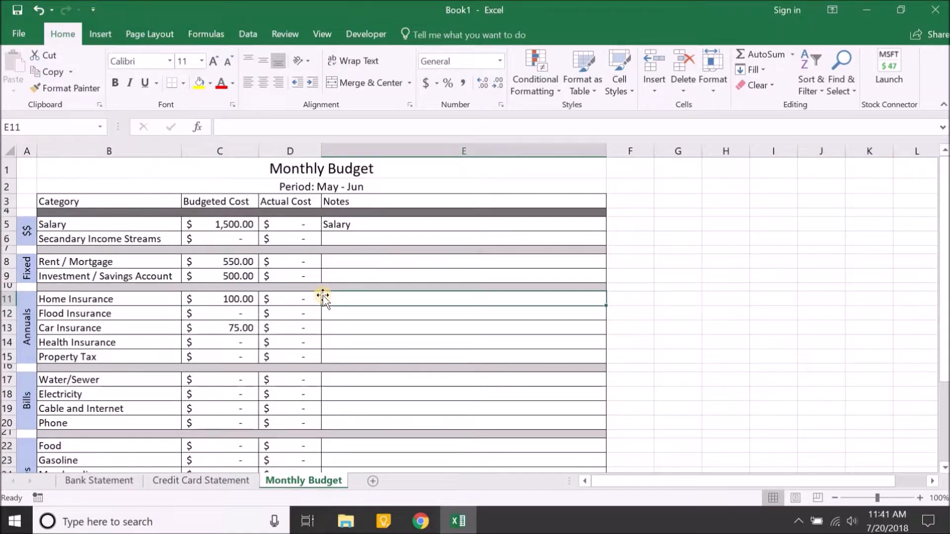
{"action": "type", "text": "Ann"}
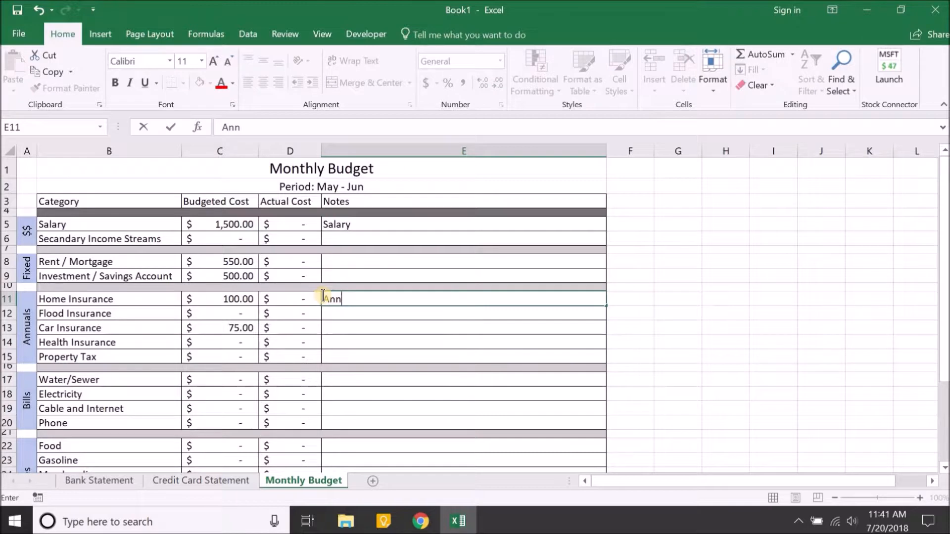
{"action": "type", "text": "ual Premium "}
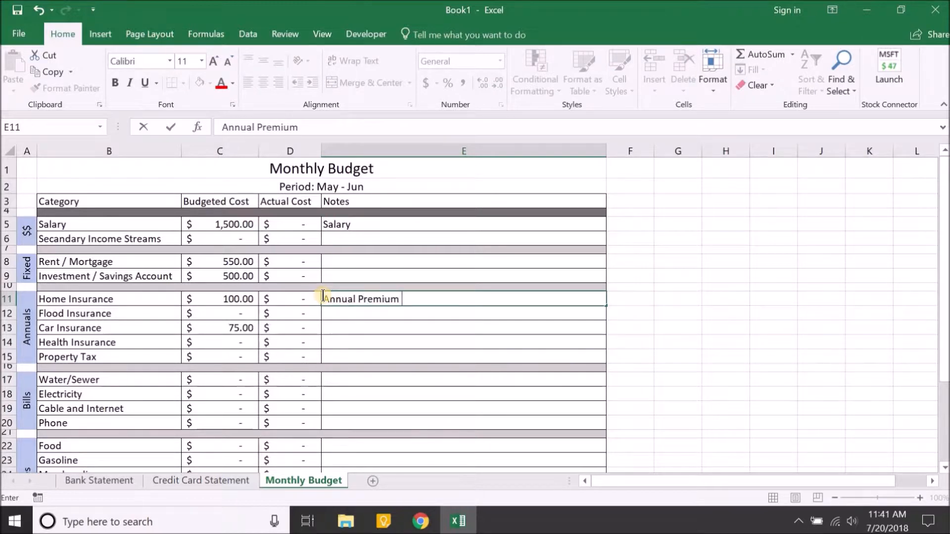
{"action": "type", "text": "of $1,200"}
{"action": "key", "text": "Return"}
{"action": "key", "text": "Up"}
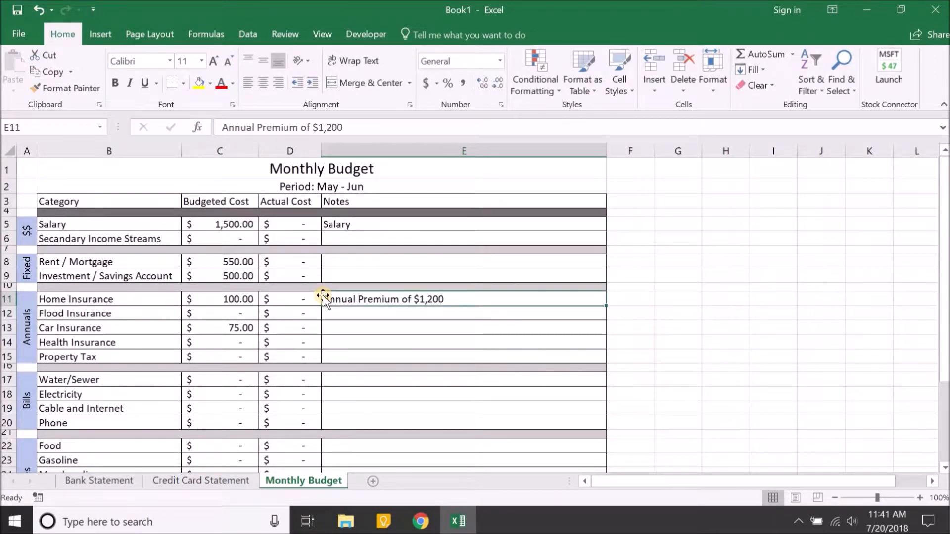
{"action": "key", "text": "Left"}
{"action": "key", "text": "Left"}
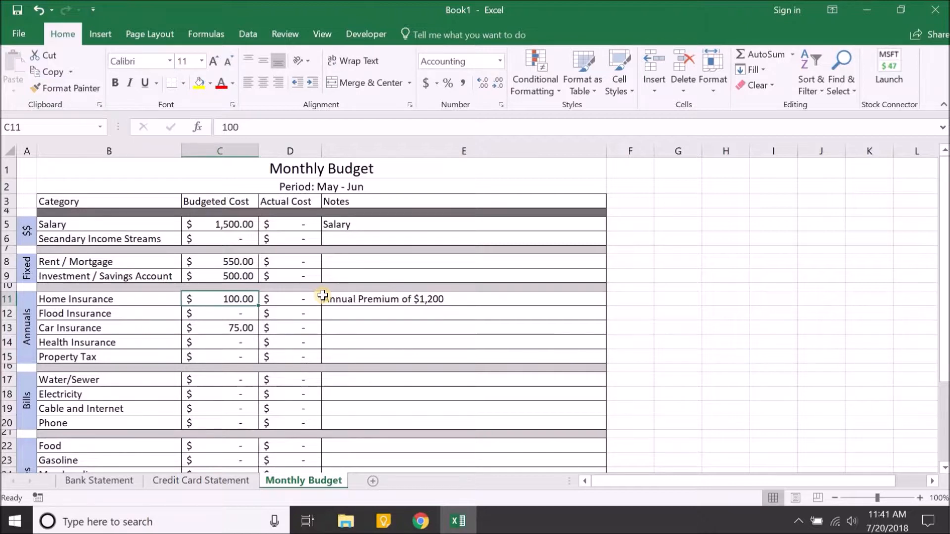
{"action": "left_click", "coordinate": [322, 296]}
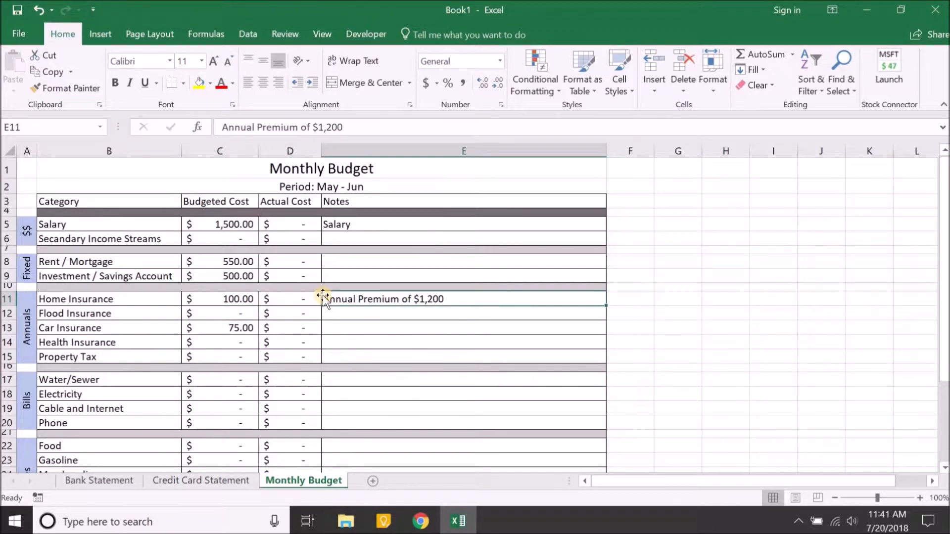
Add the note "Semi-Annual payment of $300" to the Car Insurance row
{"action": "key", "text": "Return"}
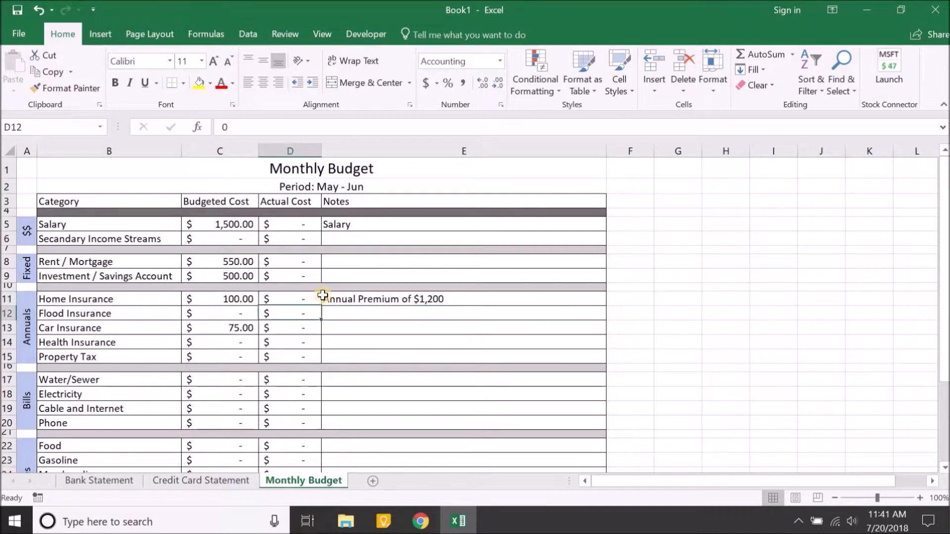
{"action": "key", "text": "Down"}
{"action": "key", "text": "Left"}
{"action": "key", "text": "Left"}
{"action": "key", "text": "Right"}
{"action": "key", "text": "Right"}
{"action": "key", "text": "Right"}
{"action": "key", "text": "Right"}
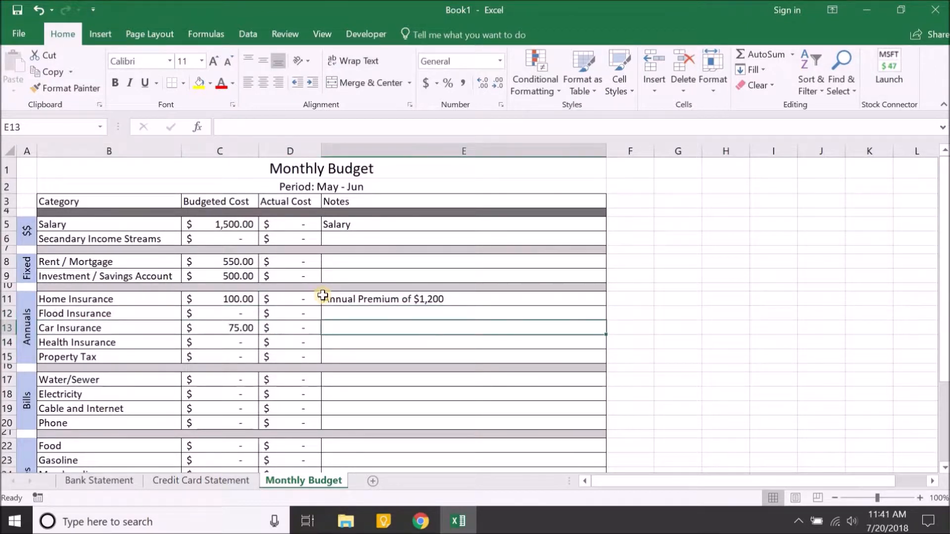
{"action": "type", "text": "Semi"}
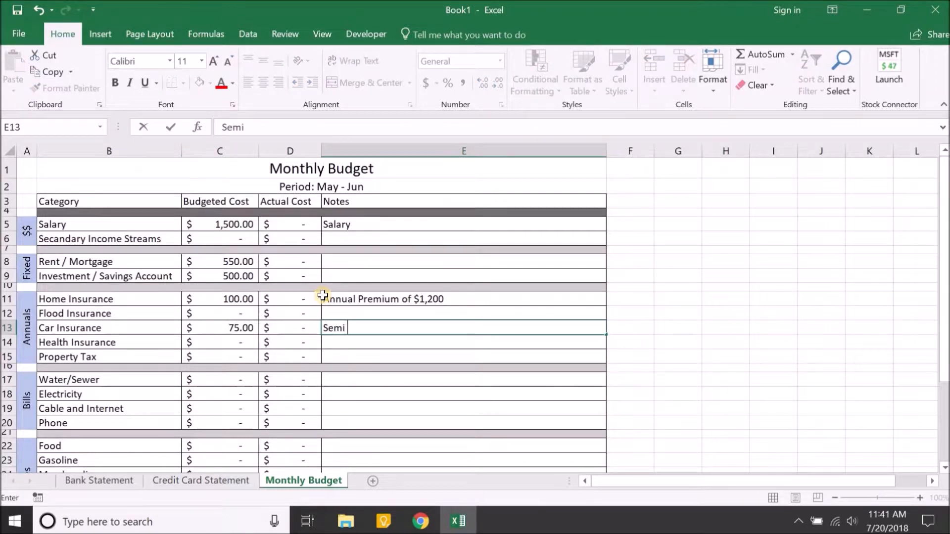
{"action": "type", "text": "-Annual payment of"}
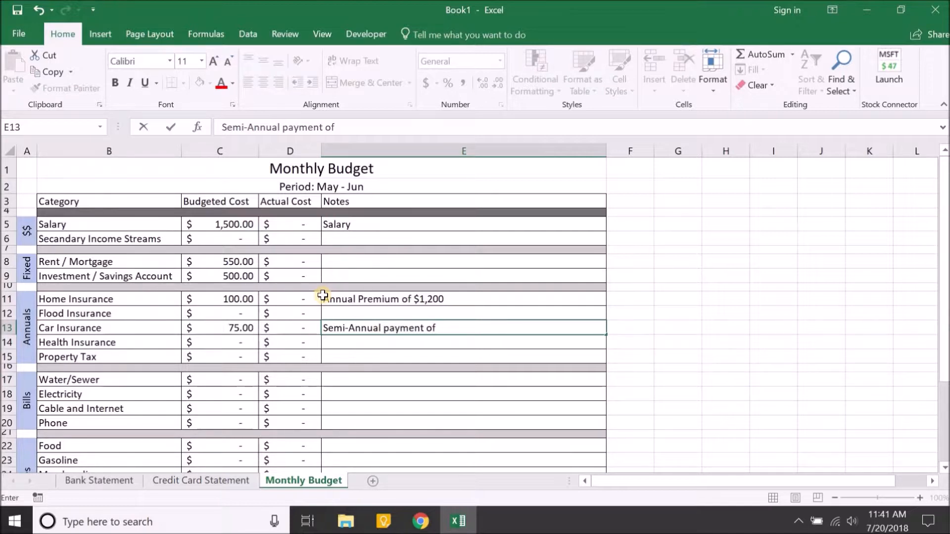
{"action": "type", "text": " $300"}
{"action": "key", "text": "Return"}
Compare the budgeted costs of Car Insurance and Home Insurance with their premium notes
{"action": "key", "text": "Up"}
{"action": "key", "text": "Left"}
{"action": "key", "text": "Left"}
{"action": "key", "text": "Right"}
{"action": "key", "text": "Right"}
{"action": "key", "text": "Up"}
{"action": "key", "text": "Up"}
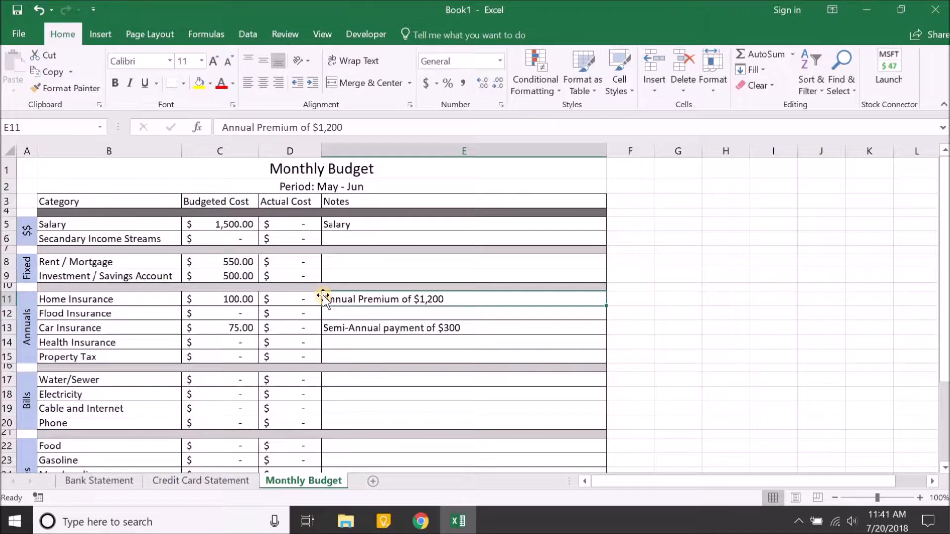
{"action": "key", "text": "Down"}
{"action": "key", "text": "Down"}
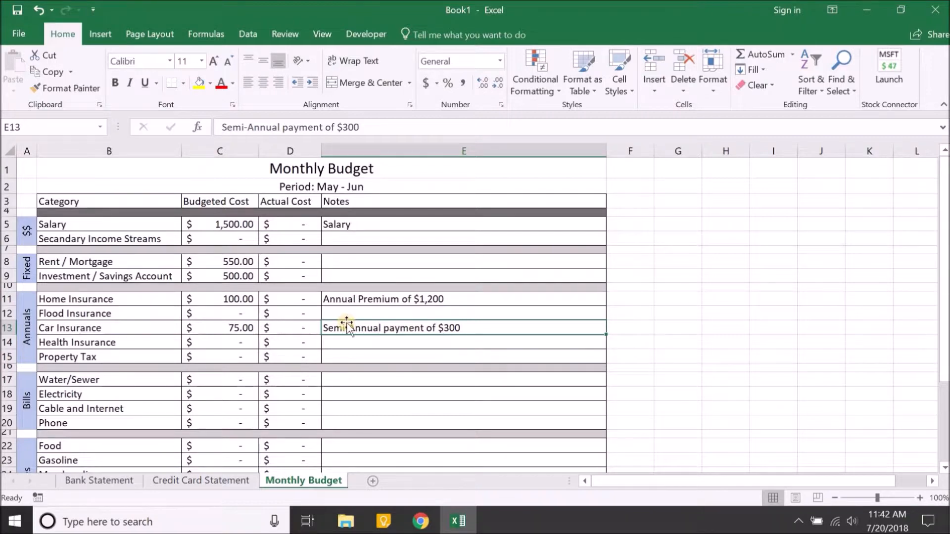
{"action": "left_click", "coordinate": [234, 329]}
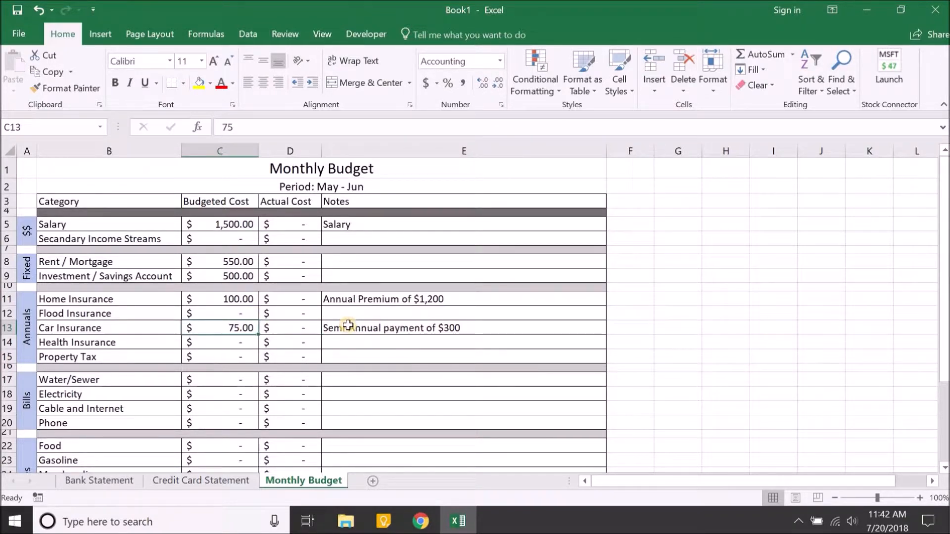
{"action": "left_click", "coordinate": [349, 325]}
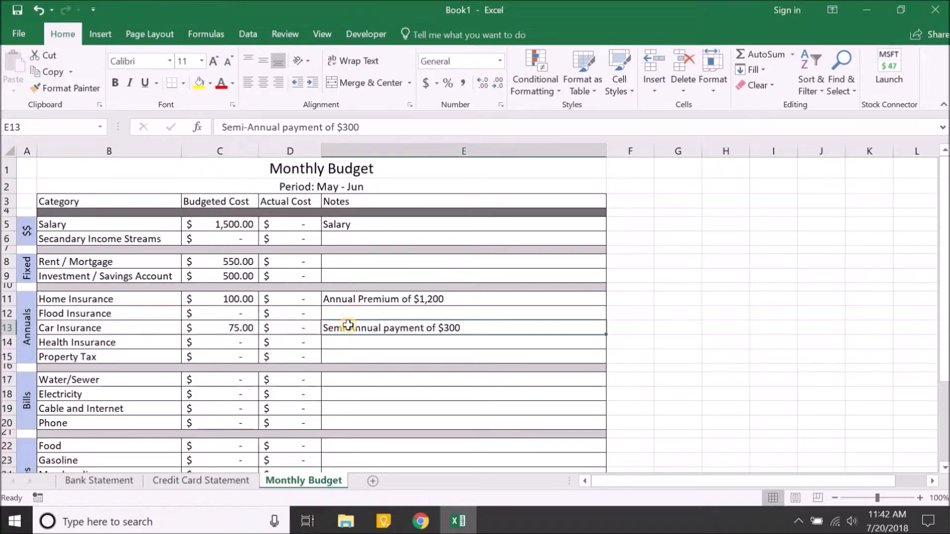
{"action": "key", "text": "Left"}
{"action": "key", "text": "Left"}
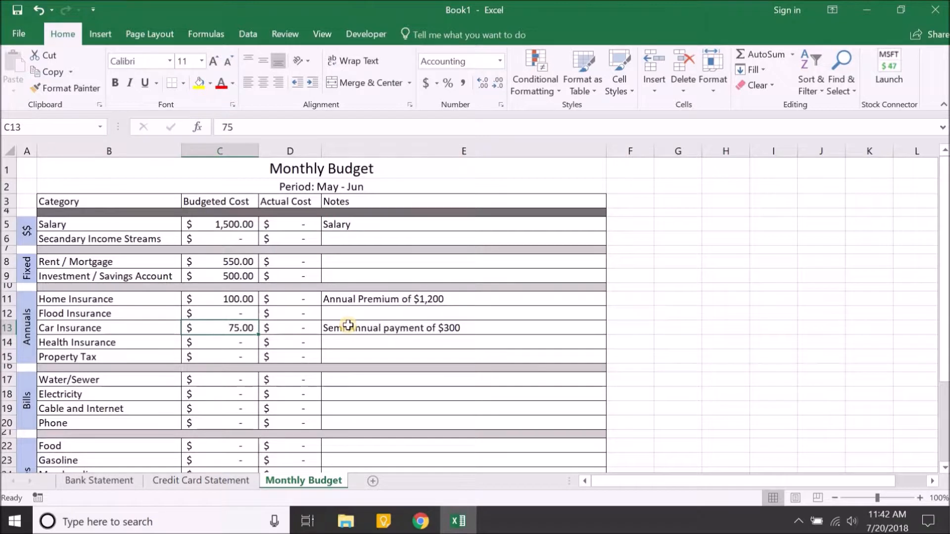
Go through the budgeted costs and notes of all Annuals rows from Home Insurance to Property Tax
{"action": "key", "text": "Down"}
{"action": "key", "text": "Down"}
{"action": "key", "text": "Up"}
{"action": "key", "text": "Up"}
{"action": "key", "text": "Up"}
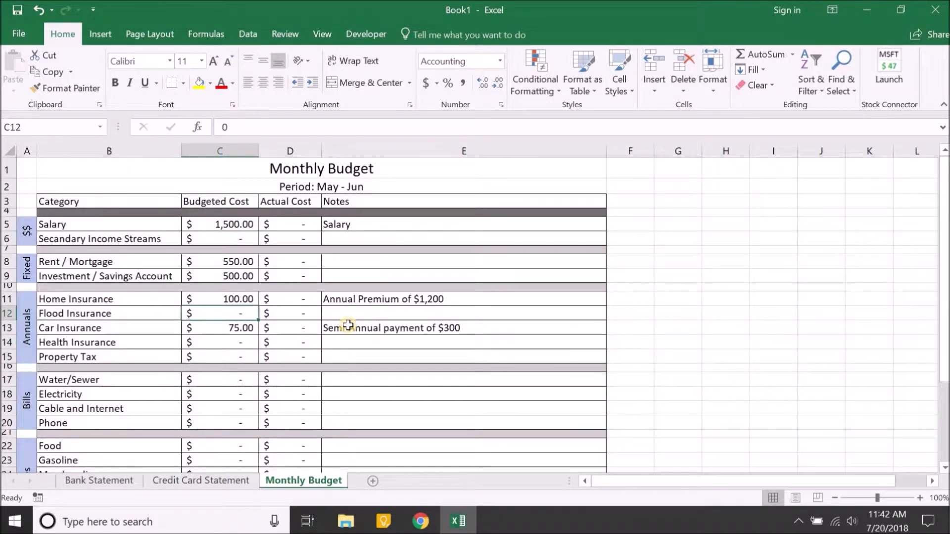
{"action": "key", "text": "Right"}
{"action": "key", "text": "Right"}
{"action": "key", "text": "Down"}
{"action": "key", "text": "Down"}
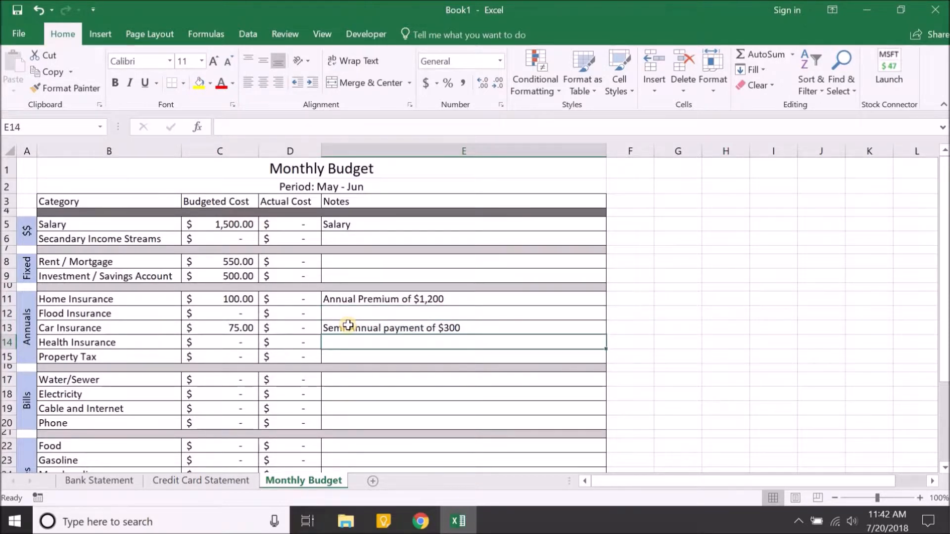
{"action": "key", "text": "Down"}
{"action": "key", "text": "Left"}
{"action": "key", "text": "Left"}
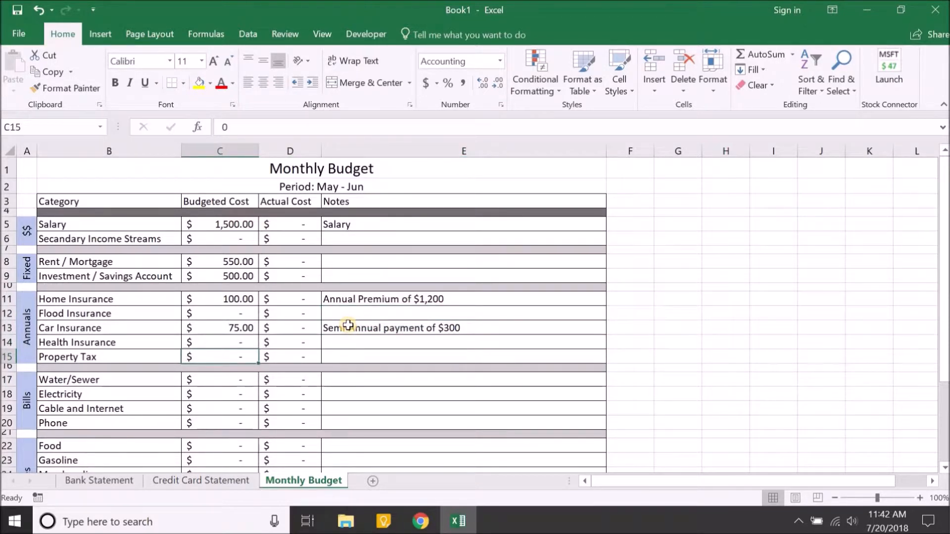
{"action": "key", "text": "Right"}
{"action": "key", "text": "Up"}
{"action": "key", "text": "Up"}
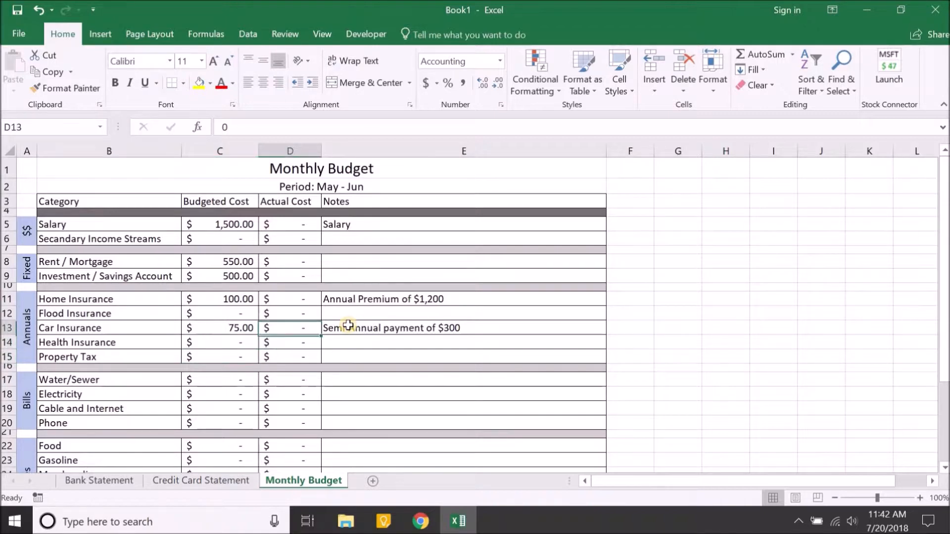
{"action": "key", "text": "Right"}
{"action": "key", "text": "Up"}
{"action": "key", "text": "Up"}
{"action": "key", "text": "Down"}
{"action": "key", "text": "Down"}
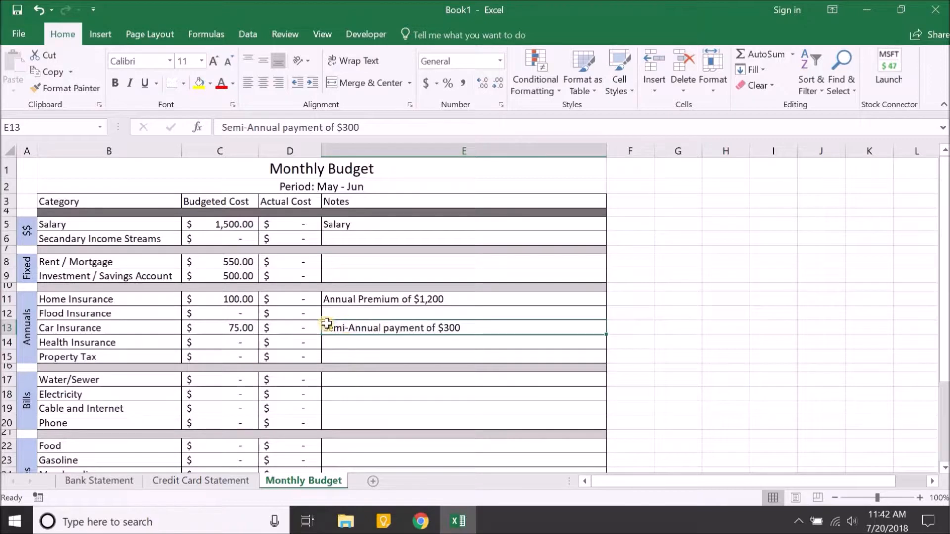
Review the Bills section's categories and budgeted cost cells from Water/Sewer to Phone
{"action": "scroll", "coordinate": [196, 358], "scroll_direction": "down", "scroll_amount": 2}
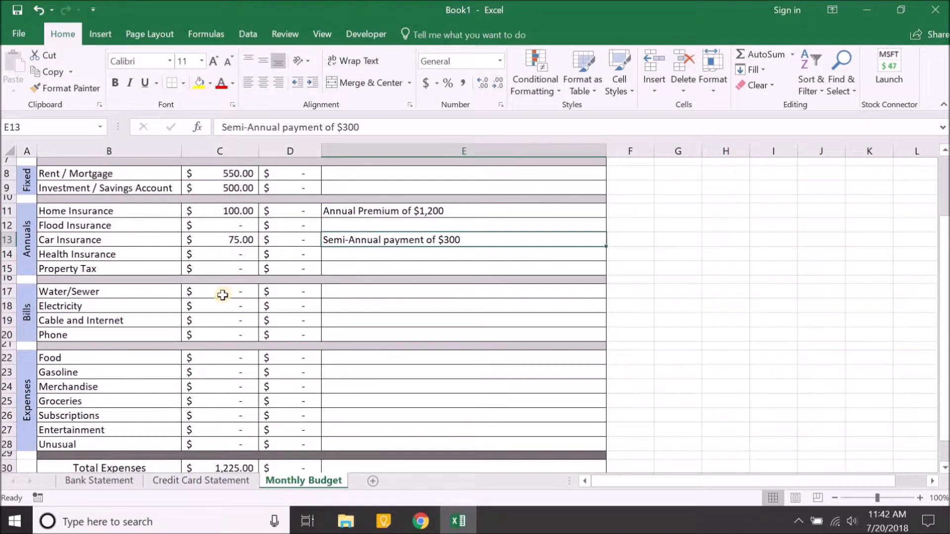
{"action": "left_click", "coordinate": [225, 292]}
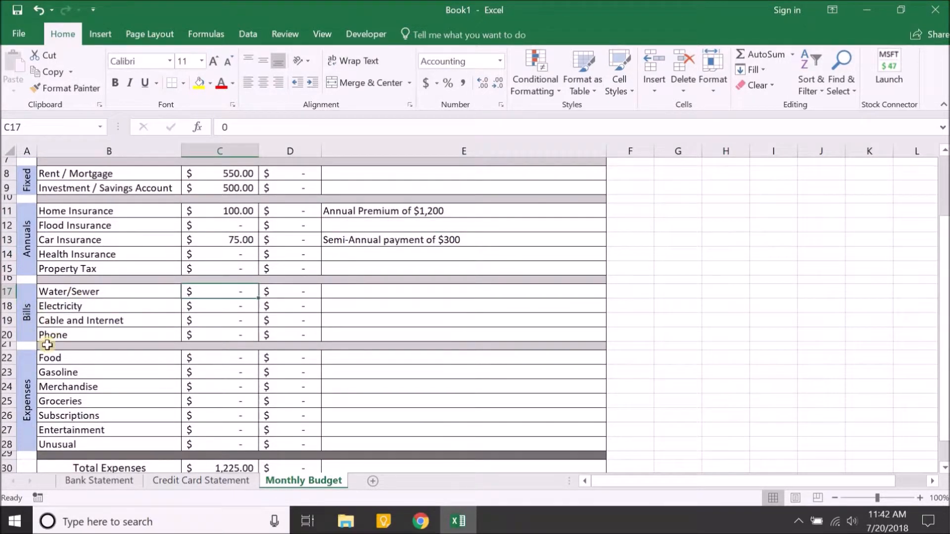
{"action": "left_click", "coordinate": [31, 230]}
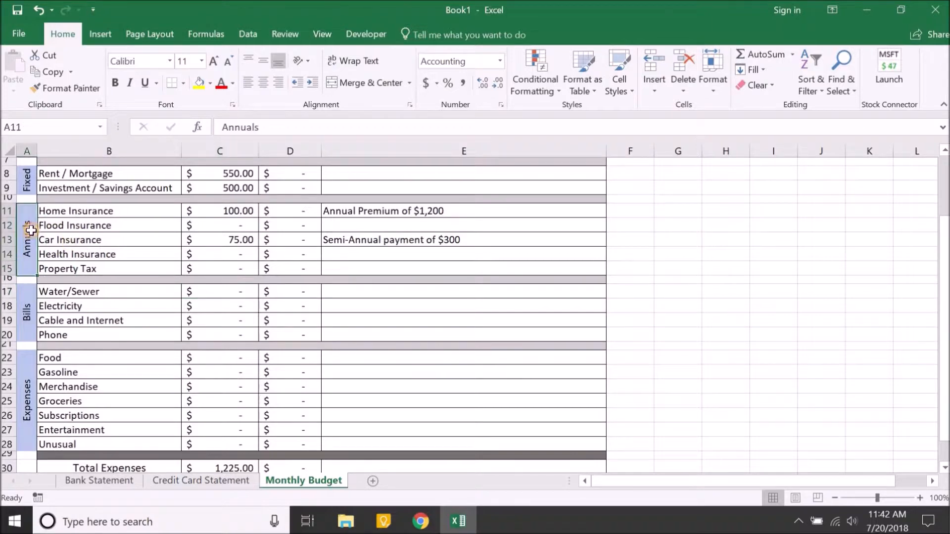
{"action": "left_click_drag", "start_coordinate": [64, 293], "coordinate": [74, 340]}
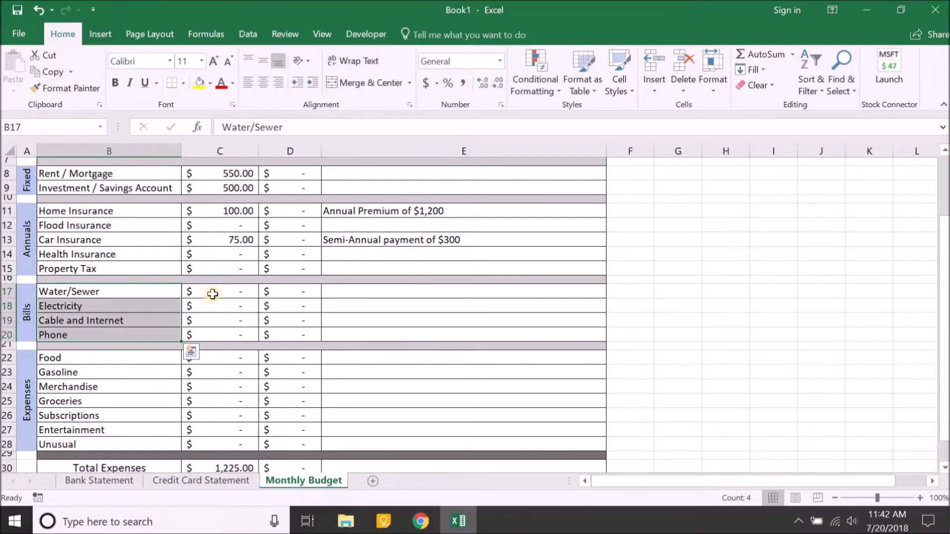
{"action": "left_click", "coordinate": [211, 292]}
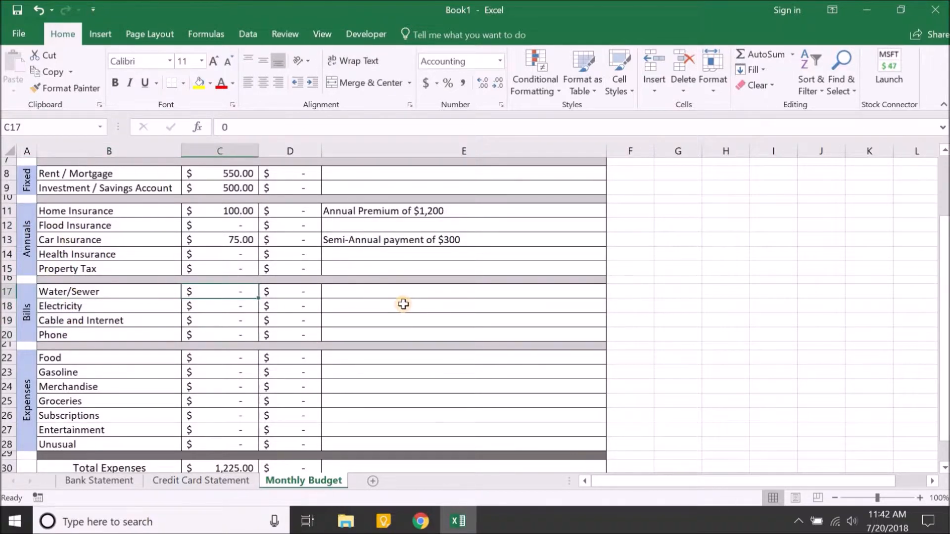
{"action": "key", "text": "Left"}
{"action": "key", "text": "Down"}
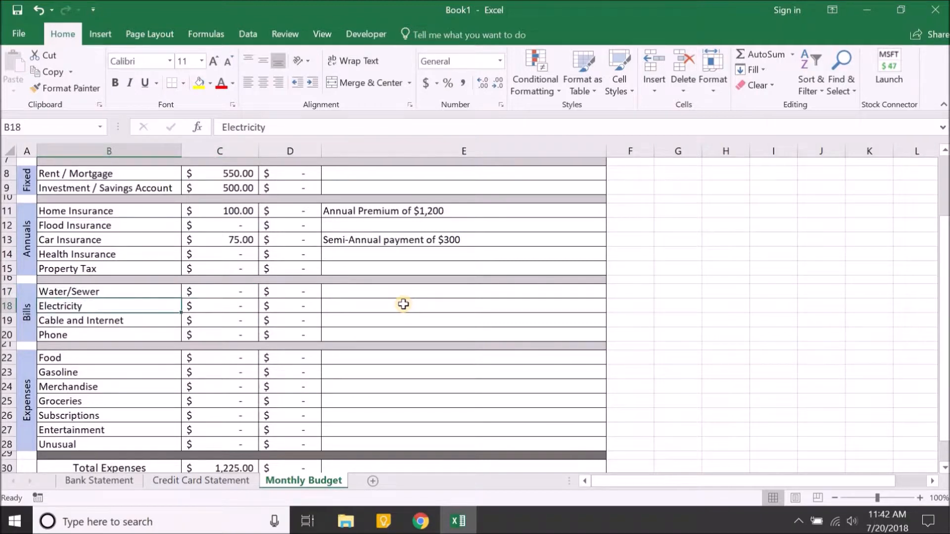
{"action": "key", "text": "Down"}
{"action": "key", "text": "Down"}
{"action": "key", "text": "Right"}
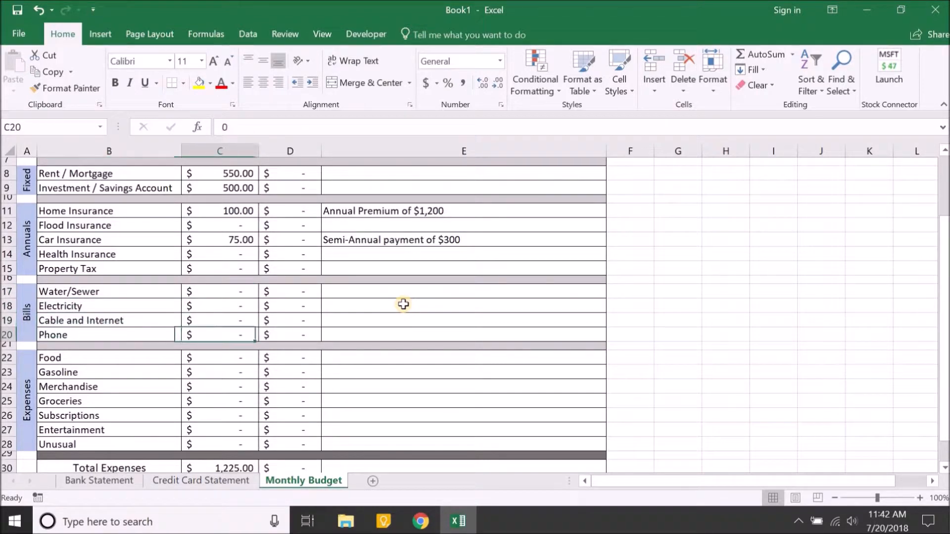
{"action": "key", "text": "Up"}
{"action": "key", "text": "Up"}
{"action": "key", "text": "Up"}
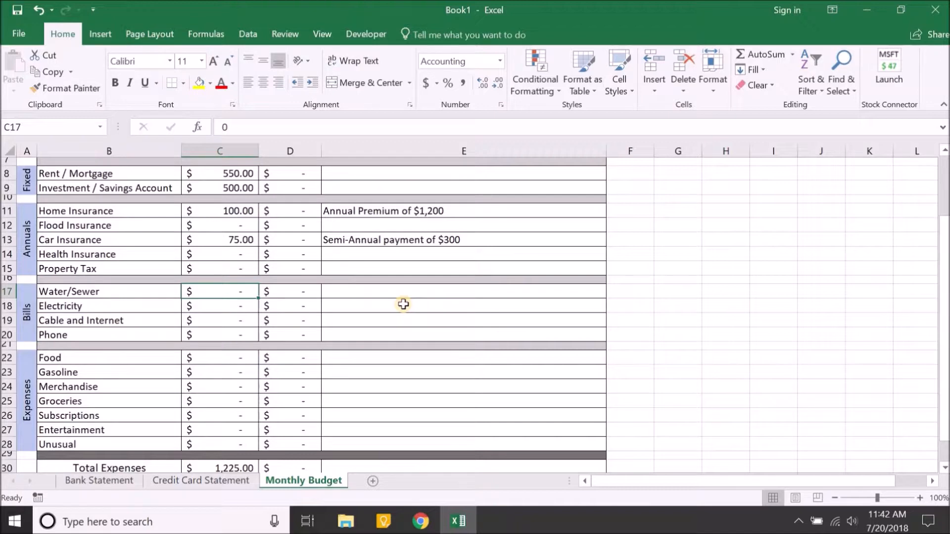
Set the budgeted costs in the Bills section to 110 for Cable and Internet and 45 for Phone
{"action": "key", "text": "Down"}
{"action": "key", "text": "Up"}
{"action": "key", "text": "Down"}
{"action": "key", "text": "Down"}
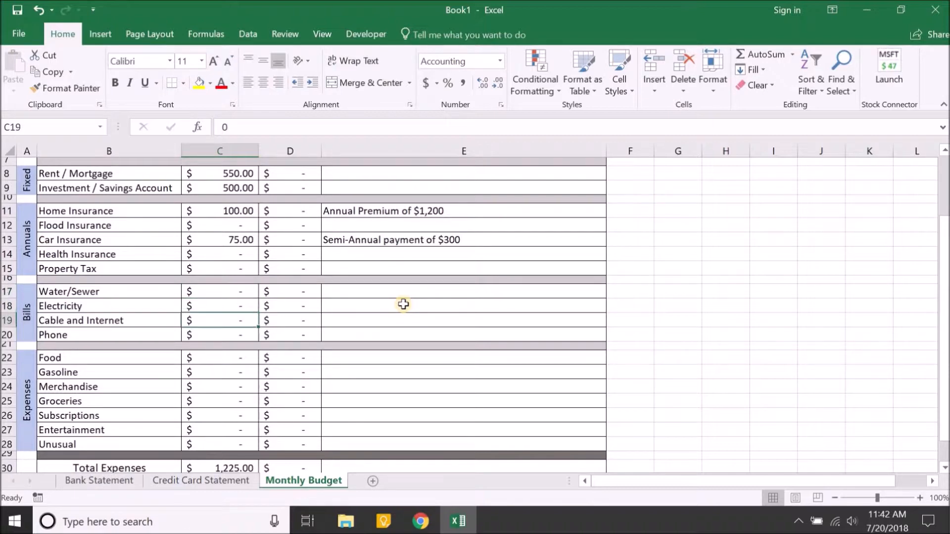
{"action": "type", "text": "110"}
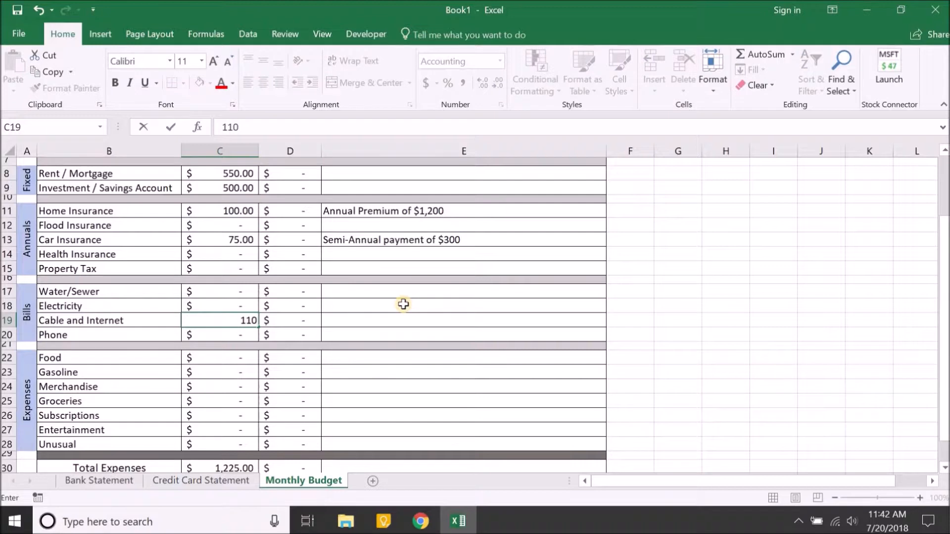
{"action": "key", "text": "Return"}
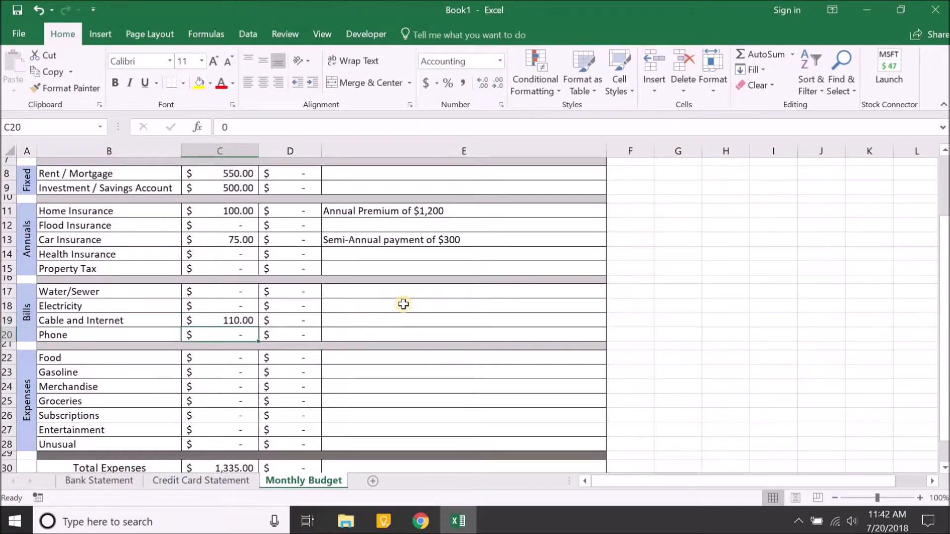
{"action": "type", "text": "45"}
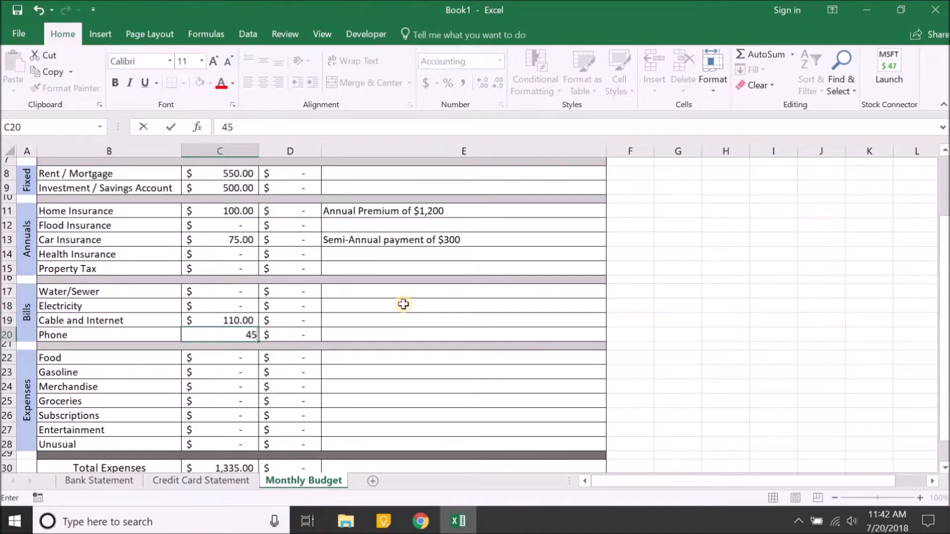
{"action": "key", "text": "Return"}
{"action": "key", "text": "Up"}
{"action": "key", "text": "Up"}
{"action": "key", "text": "Right"}
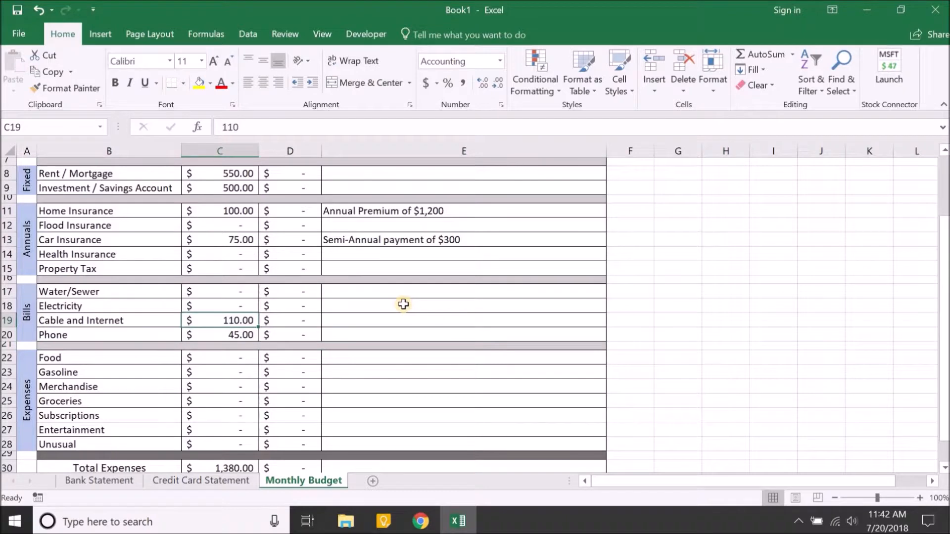
Compare the Average section of the Bank Statement sheet with the expense summaries on the Credit Card Statement sheet
{"action": "left_click", "coordinate": [115, 483]}
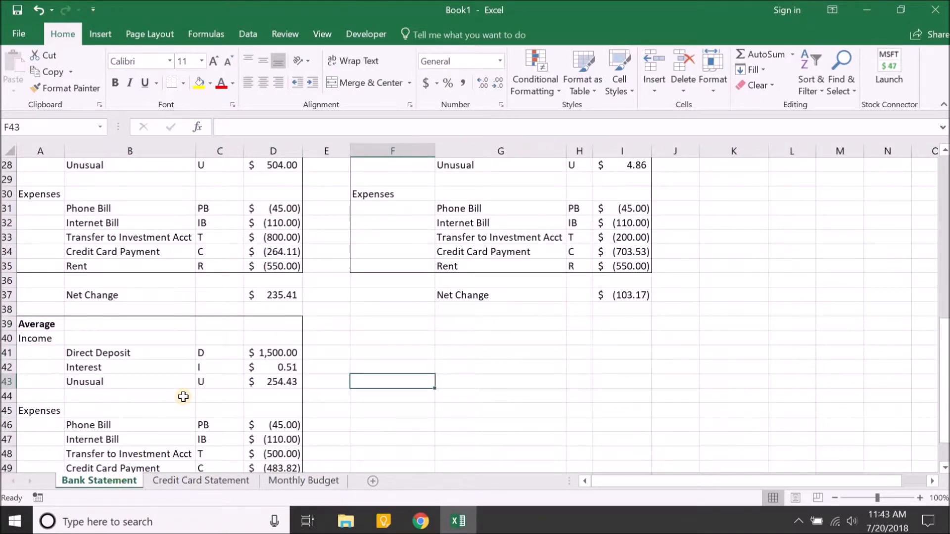
{"action": "scroll", "coordinate": [197, 380], "scroll_direction": "down", "scroll_amount": 2}
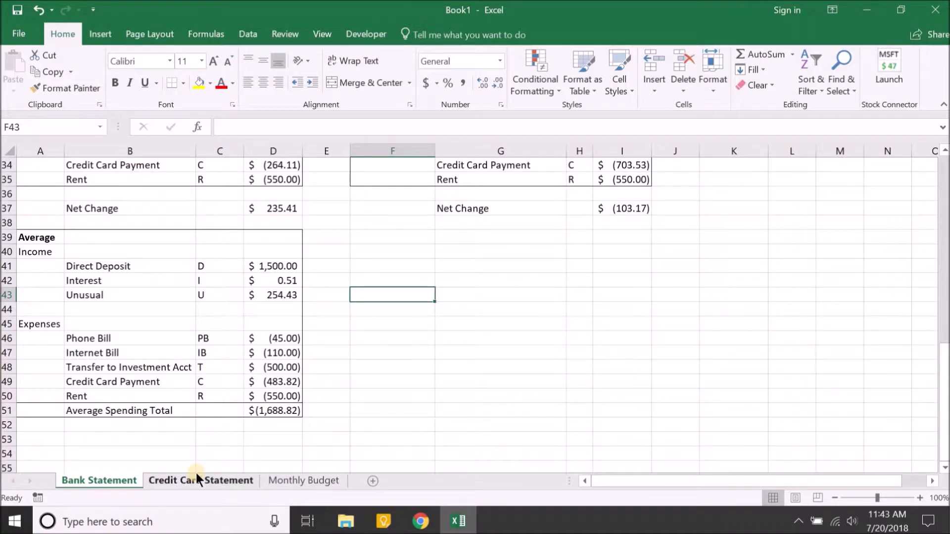
{"action": "left_click", "coordinate": [195, 480]}
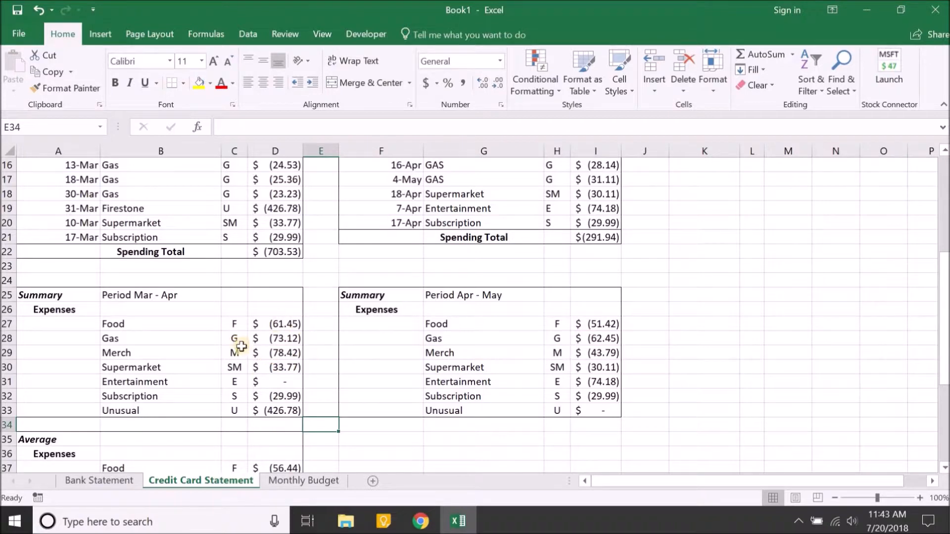
{"action": "left_click", "coordinate": [102, 478]}
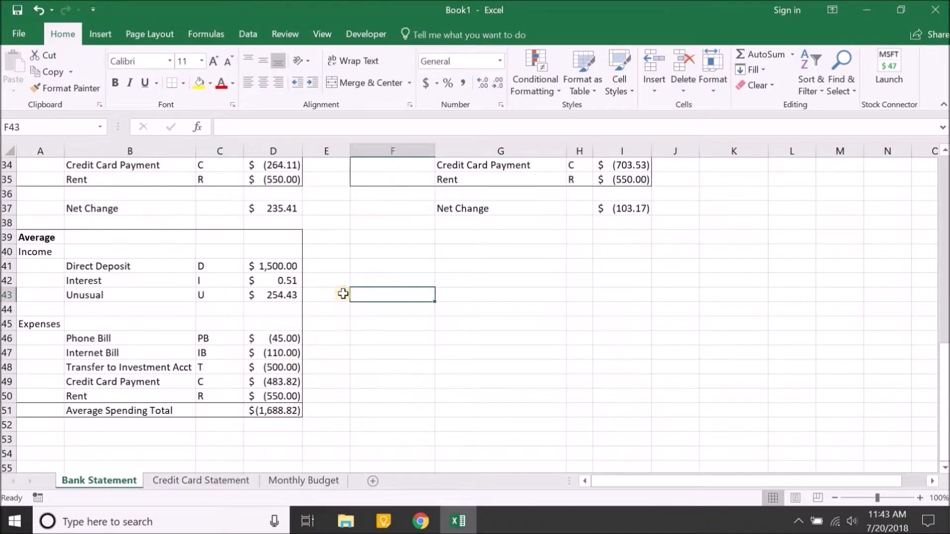
{"action": "left_click", "coordinate": [212, 478]}
{"action": "left_click", "coordinate": [211, 481]}
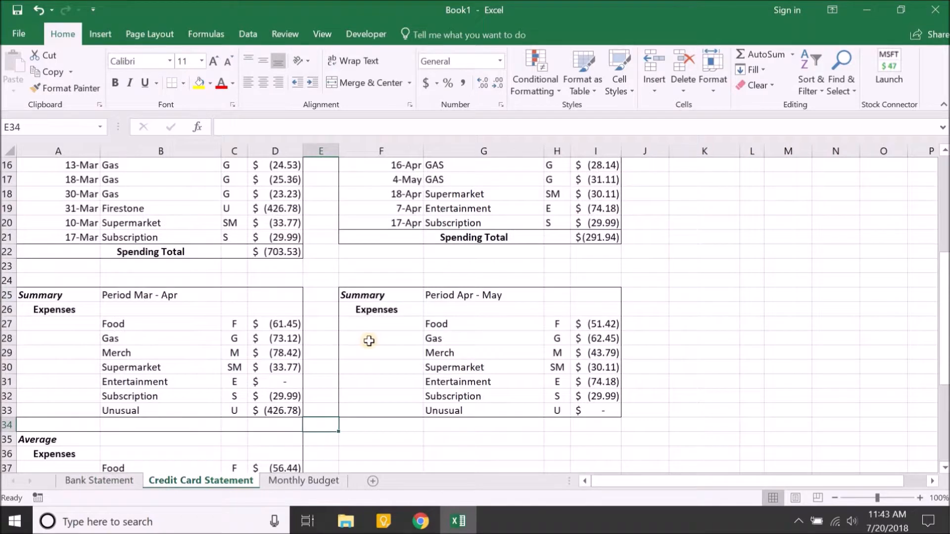
Go through the average expense categories on the Credit Card Statement sheet, from Food to Subscription
{"action": "scroll", "coordinate": [371, 324], "scroll_direction": "down", "scroll_amount": 3}
{"action": "left_click_drag", "start_coordinate": [147, 340], "coordinate": [248, 394]}
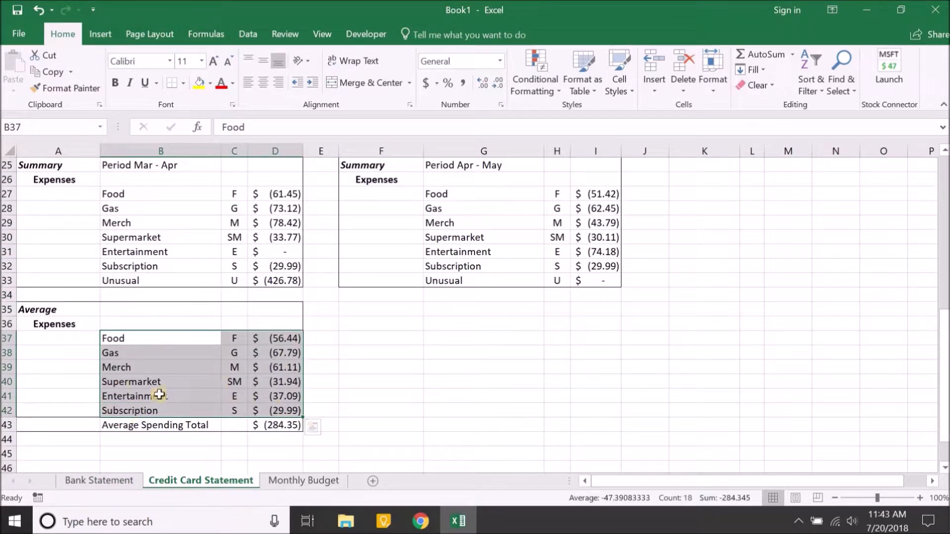
{"action": "left_click", "coordinate": [168, 342]}
{"action": "key", "text": "Down"}
{"action": "key", "text": "Down"}
{"action": "key", "text": "Down"}
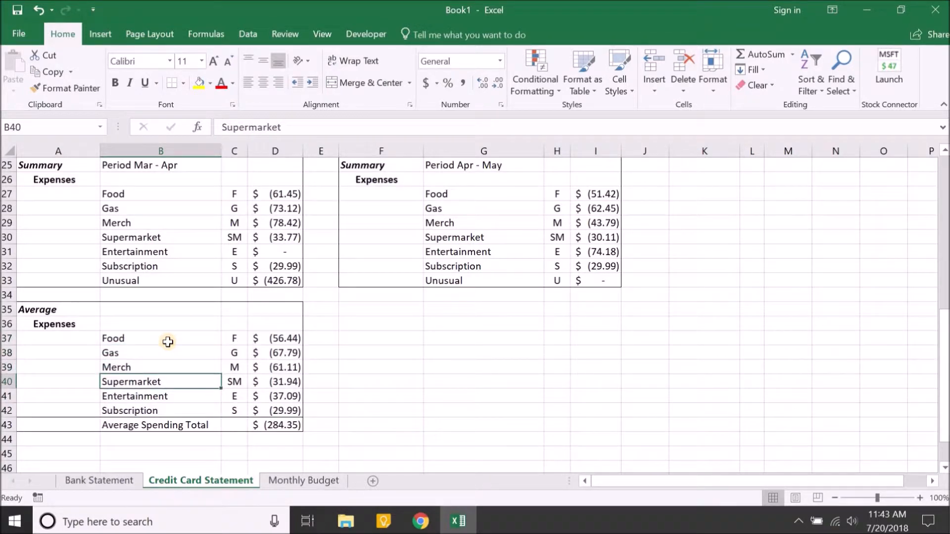
{"action": "key", "text": "Down"}
{"action": "key", "text": "Up"}
{"action": "key", "text": "Up"}
{"action": "key", "text": "Up"}
{"action": "key", "text": "Up"}
{"action": "key", "text": "Down"}
{"action": "key", "text": "Down"}
{"action": "key", "text": "Down"}
{"action": "key", "text": "Down"}
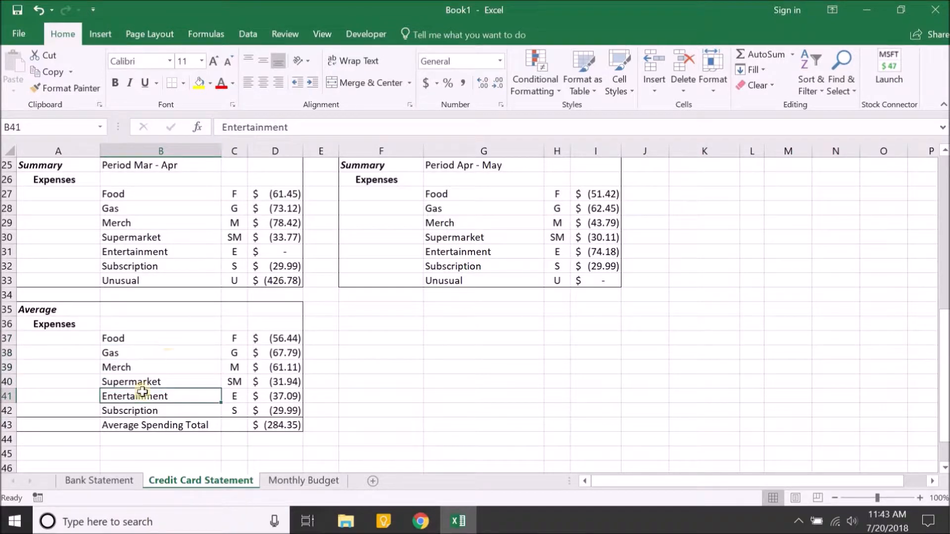
Check the Phone Bill and Internet Bill averages on the Bank Statement sheet against the Monthly Budget's Bills section
{"action": "left_click", "coordinate": [91, 483]}
{"action": "left_click_drag", "start_coordinate": [138, 340], "coordinate": [281, 343]}
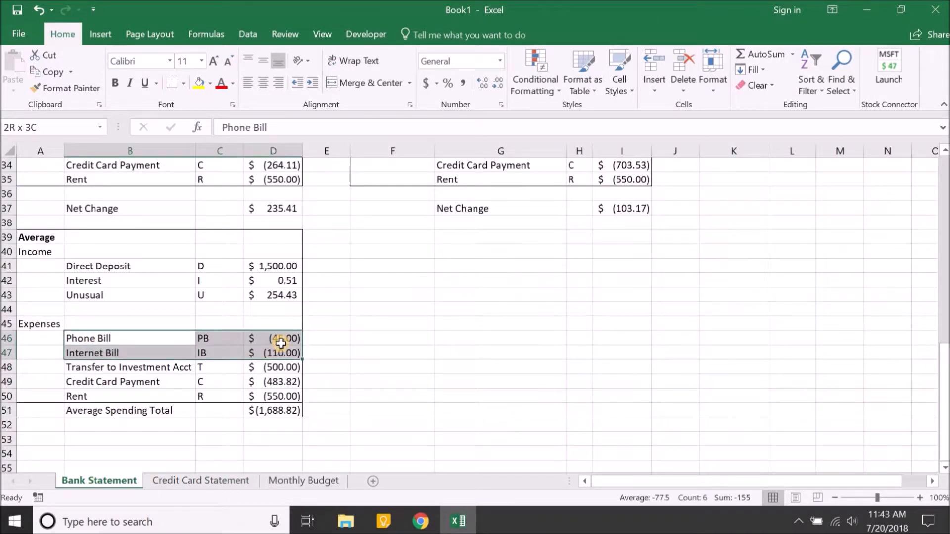
{"action": "left_click", "coordinate": [50, 236]}
{"action": "left_click", "coordinate": [261, 341]}
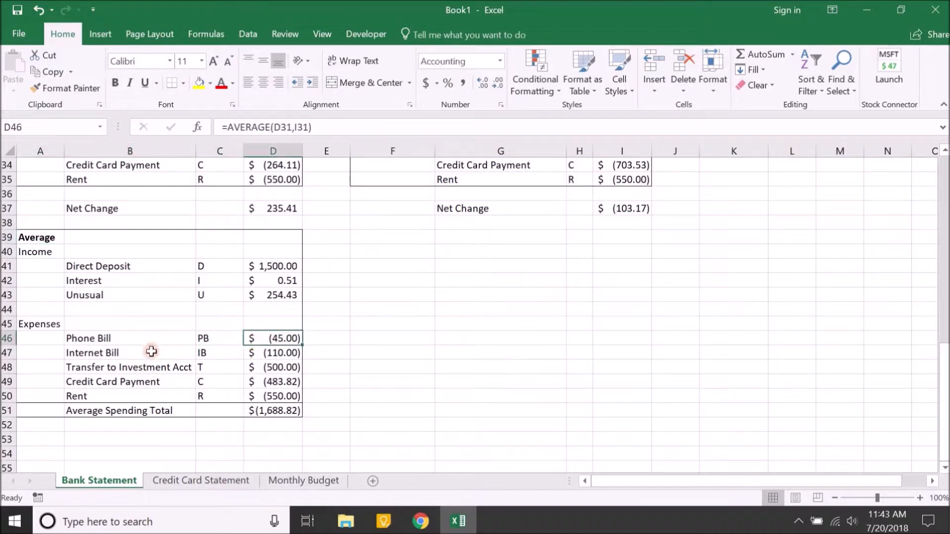
{"action": "left_click", "coordinate": [114, 340]}
{"action": "left_click", "coordinate": [288, 353]}
{"action": "left_click", "coordinate": [134, 353]}
{"action": "left_click", "coordinate": [280, 476]}
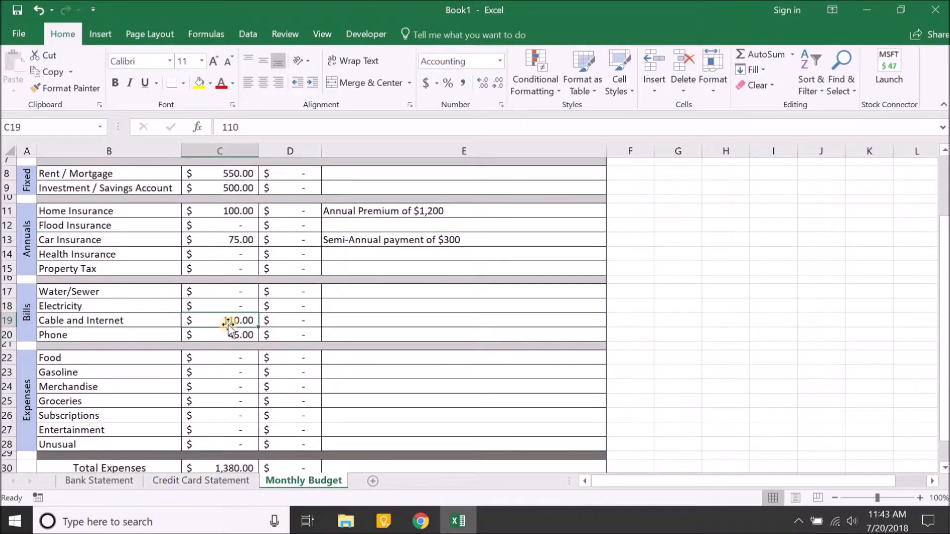
Review the Monthly Budget's Expenses categories and the average expenses on the Credit Card Statement and Bank Statement sheets
{"action": "left_click_drag", "start_coordinate": [50, 360], "coordinate": [424, 445]}
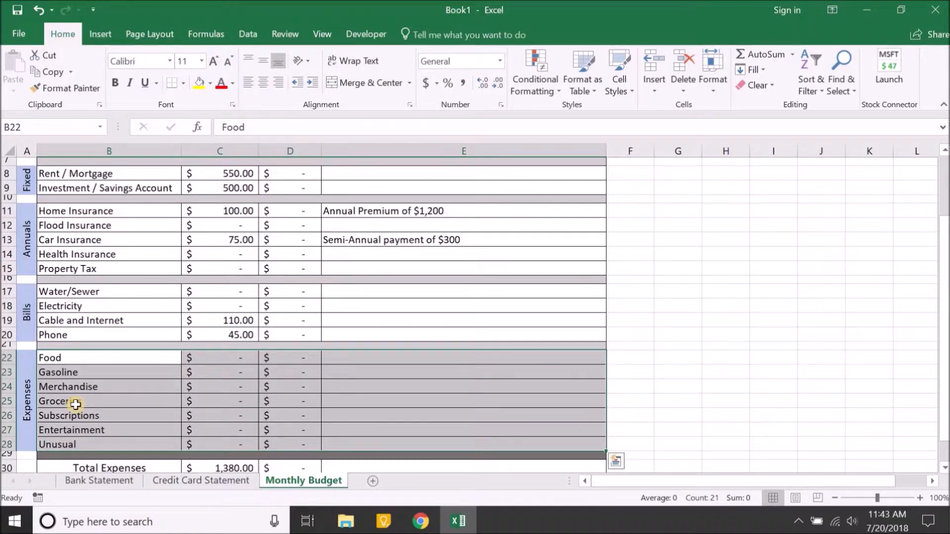
{"action": "left_click", "coordinate": [82, 359]}
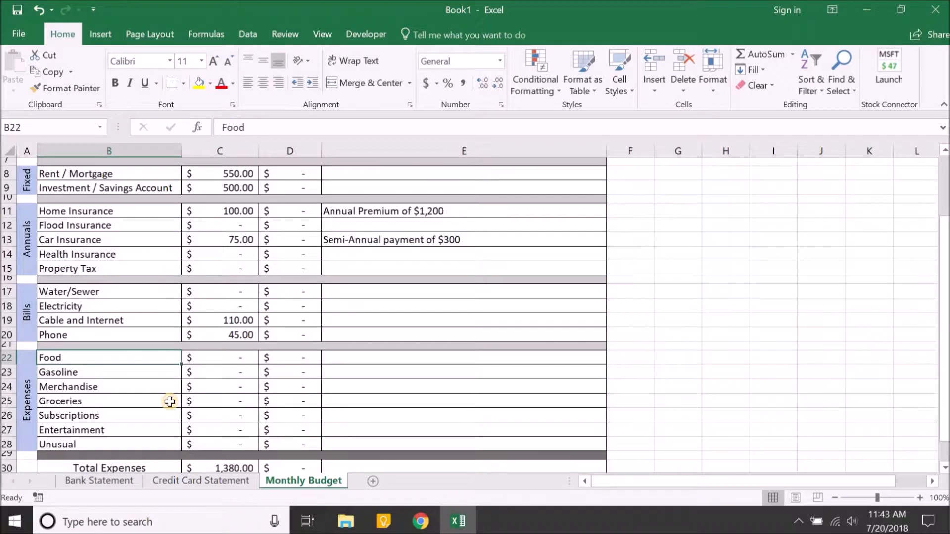
{"action": "key", "text": "Tab"}
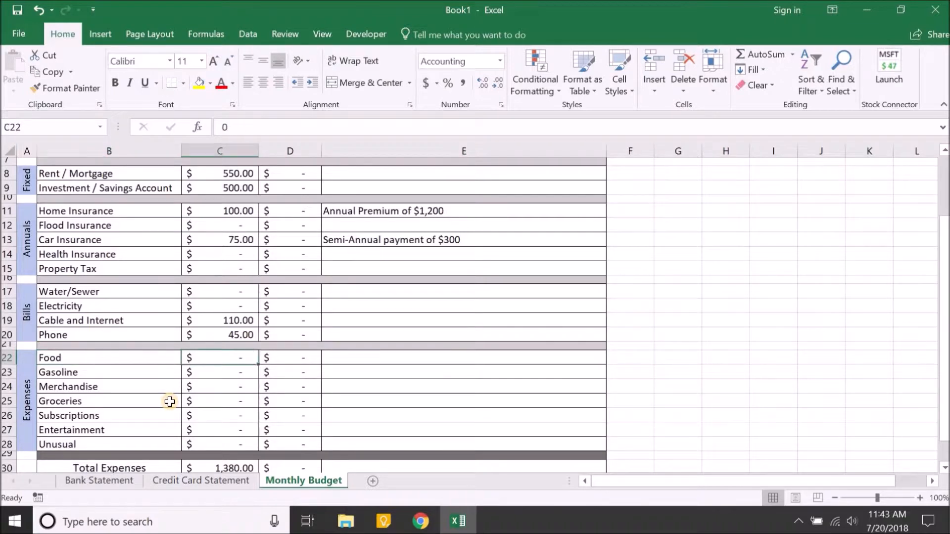
{"action": "left_click", "coordinate": [167, 484]}
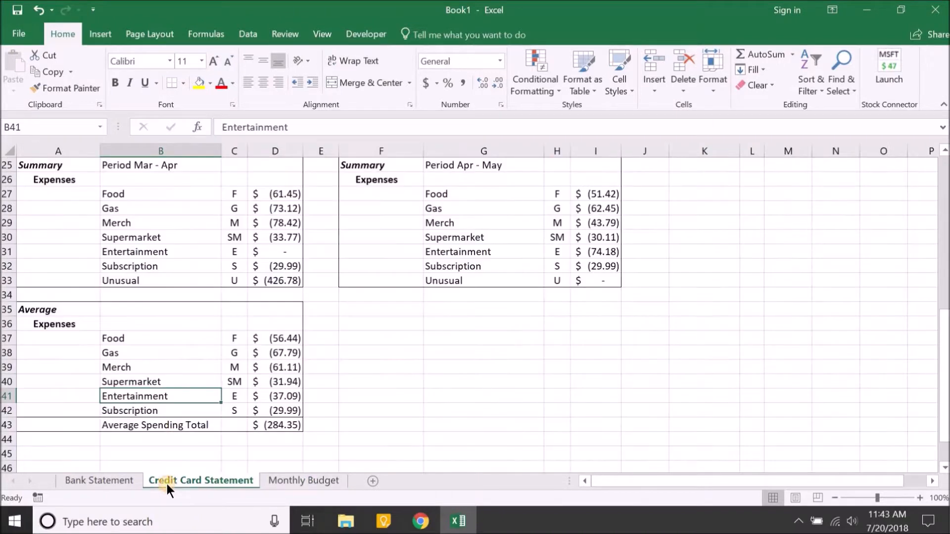
{"action": "left_click_drag", "start_coordinate": [126, 342], "coordinate": [269, 414]}
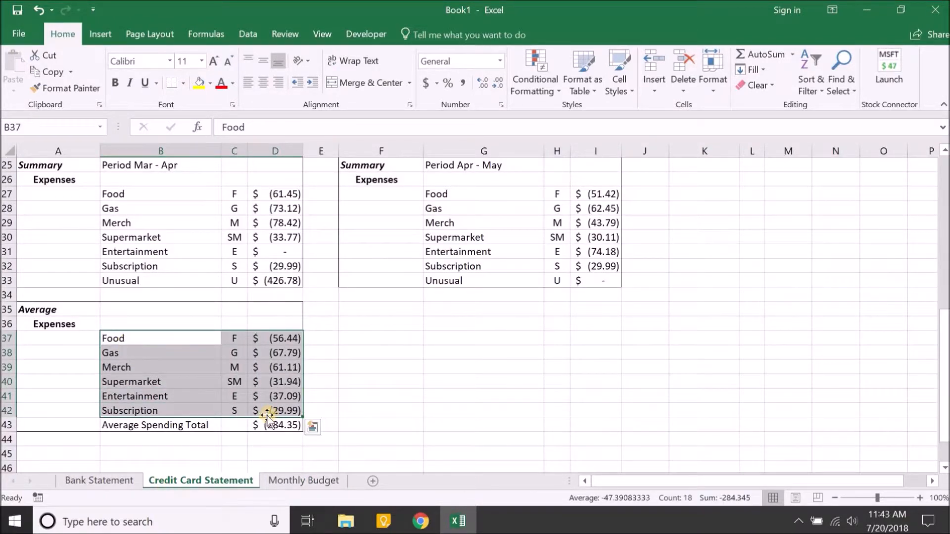
{"action": "left_click", "coordinate": [119, 481]}
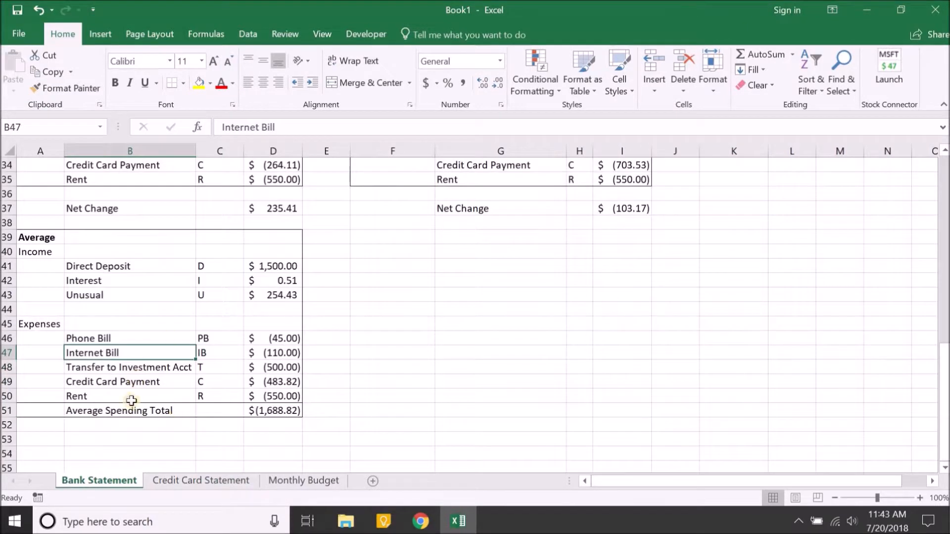
{"action": "left_click_drag", "start_coordinate": [115, 339], "coordinate": [257, 398]}
{"action": "key", "text": "ctrl+Page_Down"}
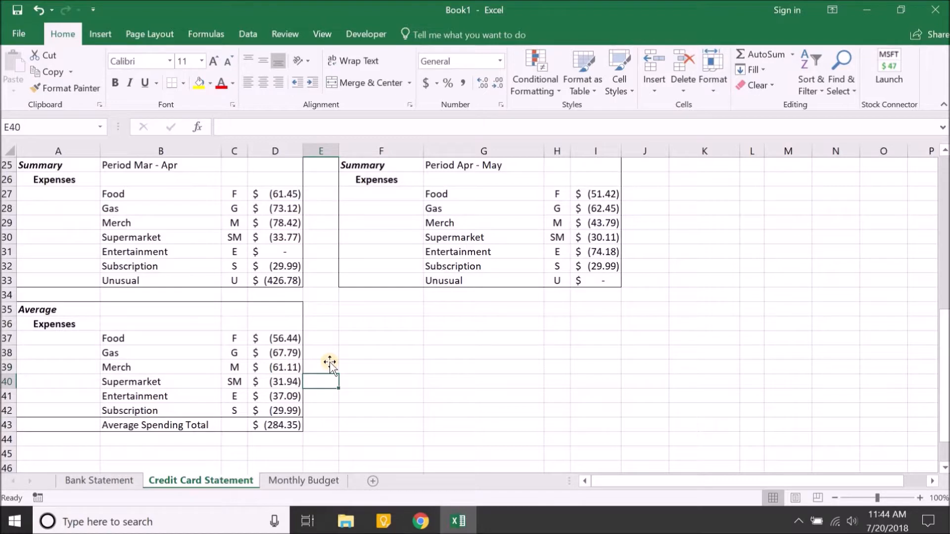
{"action": "key", "text": "Up"}
{"action": "key", "text": "Left"}
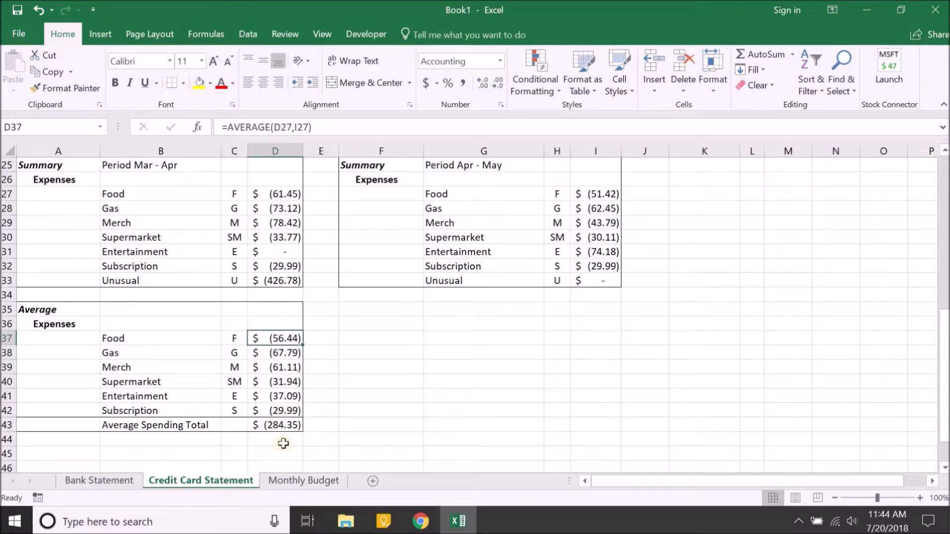
Set the budgeted cost of Food to 60, based on the Food average in the Credit Card Statement sheet
{"action": "left_click", "coordinate": [298, 480]}
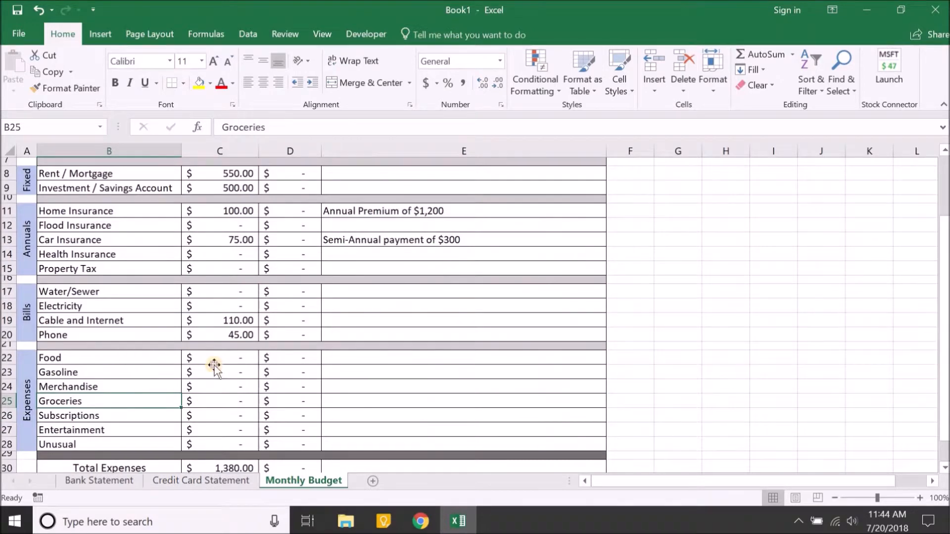
{"action": "left_click", "coordinate": [214, 361]}
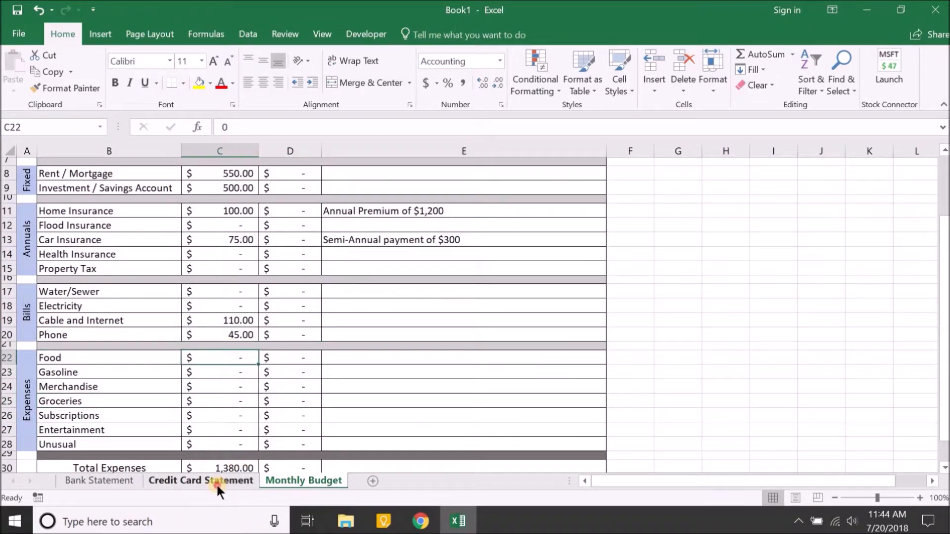
{"action": "left_click", "coordinate": [215, 482]}
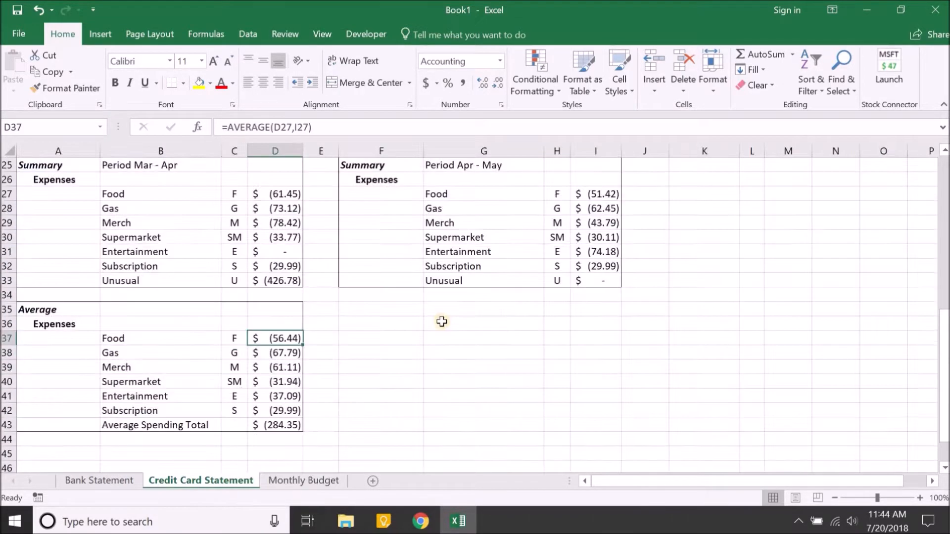
{"action": "left_click", "coordinate": [76, 310]}
{"action": "left_click", "coordinate": [287, 338]}
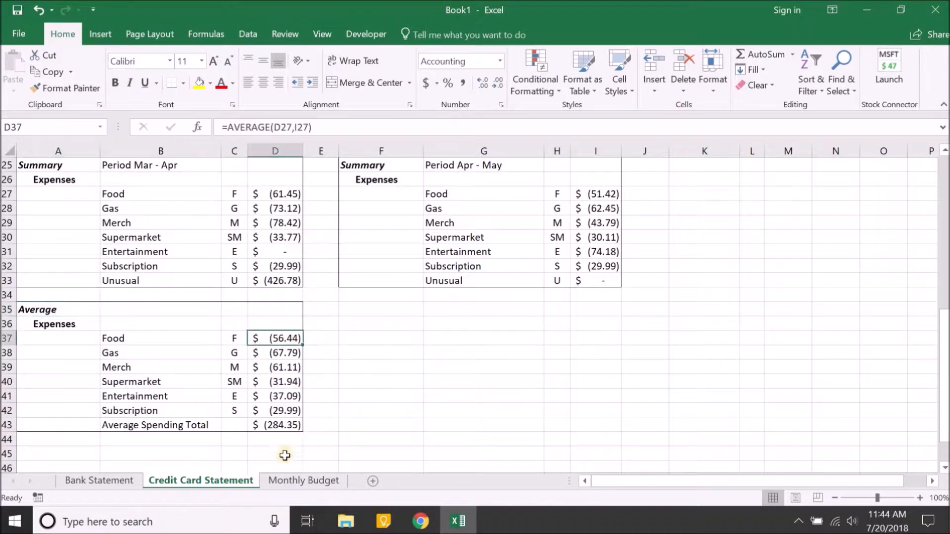
{"action": "left_click", "coordinate": [275, 480]}
{"action": "type", "text": "60"}
{"action": "key", "text": "Return"}
Set the budgeted cost of Gasoline to 70, based on the Gas average in the Credit Card Statement sheet
{"action": "left_click", "coordinate": [206, 480]}
{"action": "left_click_drag", "start_coordinate": [193, 352], "coordinate": [273, 354]}
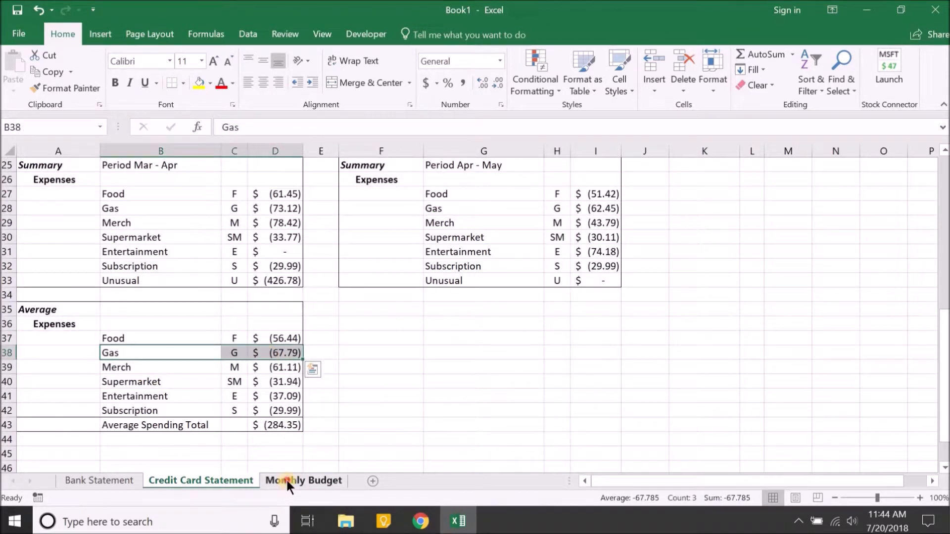
{"action": "left_click", "coordinate": [286, 479]}
{"action": "type", "text": "70"}
{"action": "key", "text": "Return"}
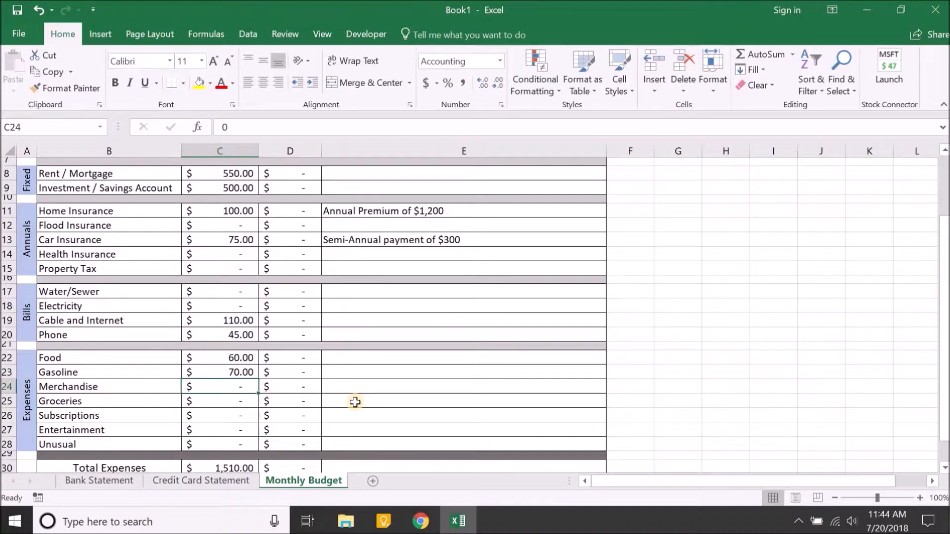
Set the budgeted costs of Merchandise to 60 and Groceries to 32
{"action": "type", "text": "60"}
{"action": "key", "text": "Return"}
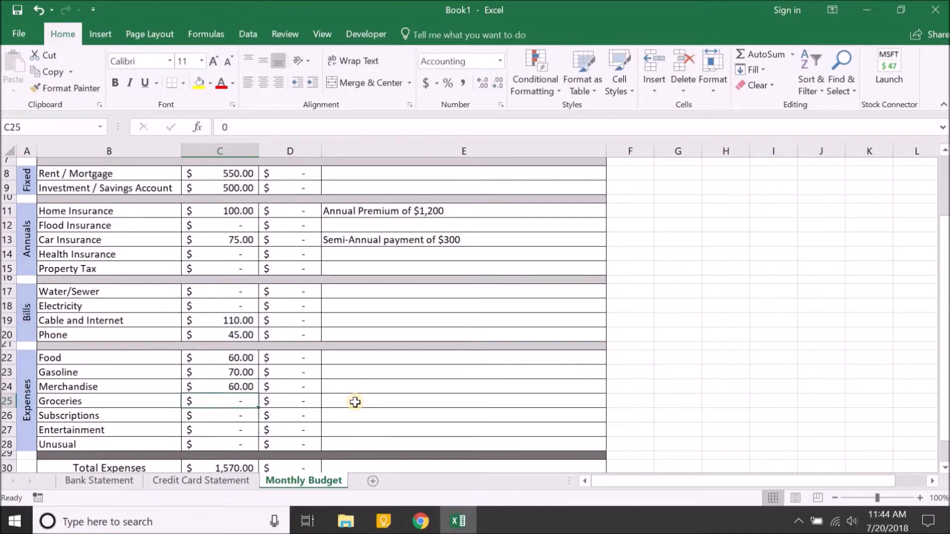
{"action": "type", "text": "32"}
{"action": "key", "text": "Return"}
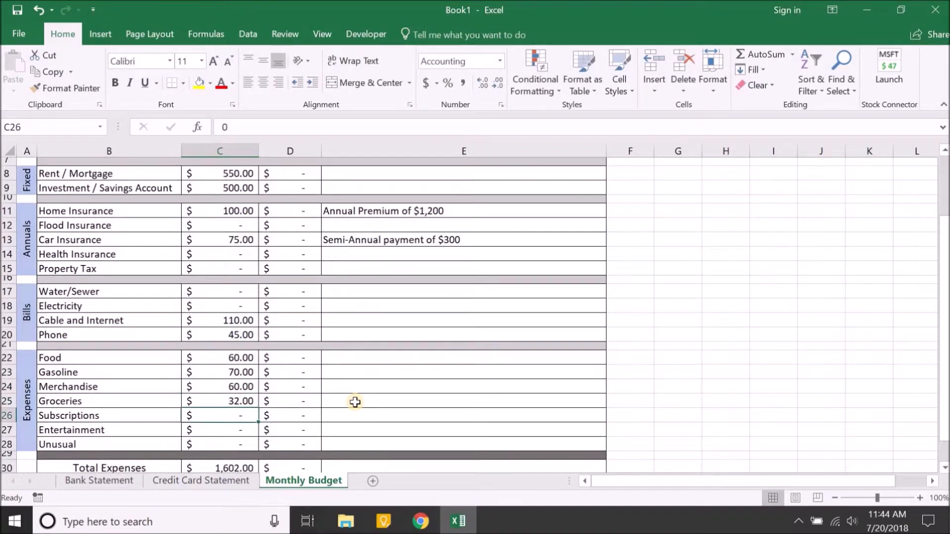
Set the budgeted costs of Entertainment to 40 and Subscriptions to 30, based on their averages in the Credit Card Statement sheet
{"action": "left_click", "coordinate": [194, 482]}
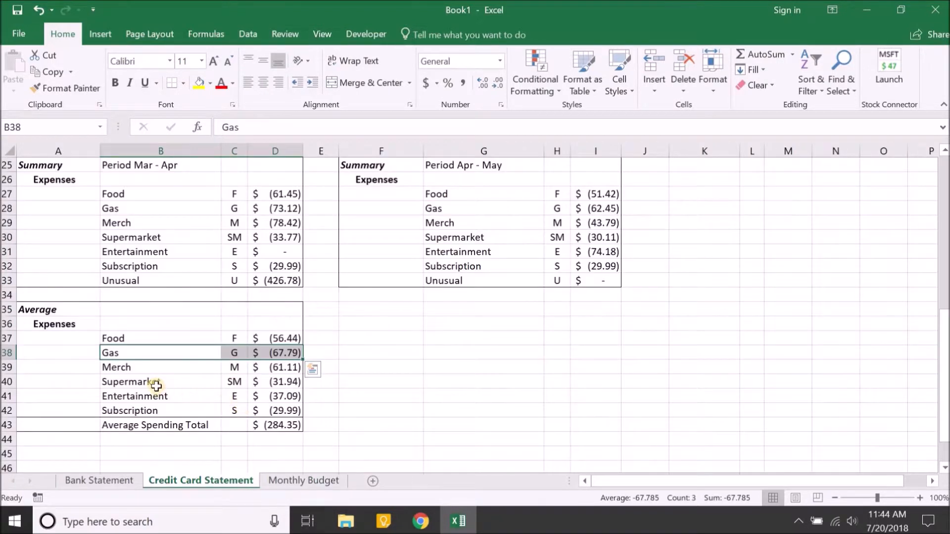
{"action": "left_click_drag", "start_coordinate": [206, 380], "coordinate": [273, 382]}
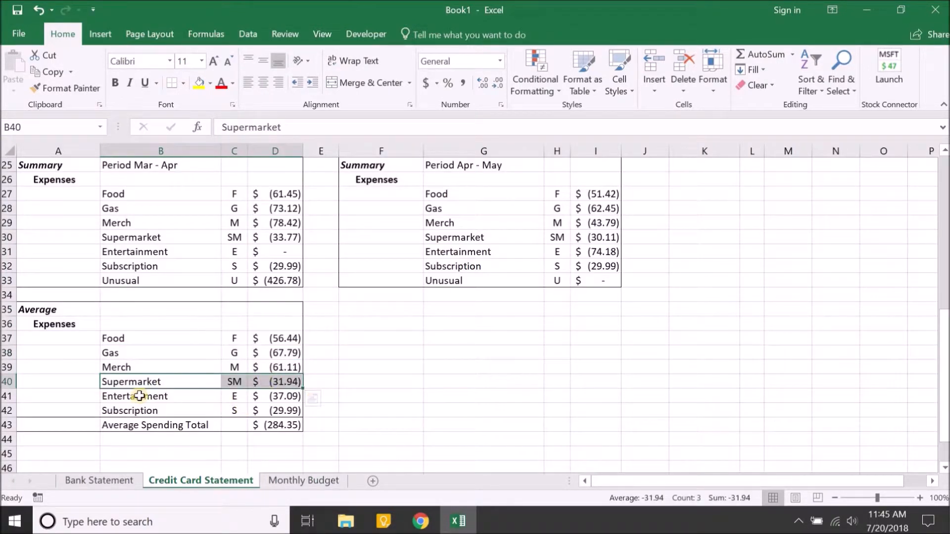
{"action": "left_click_drag", "start_coordinate": [149, 396], "coordinate": [261, 410]}
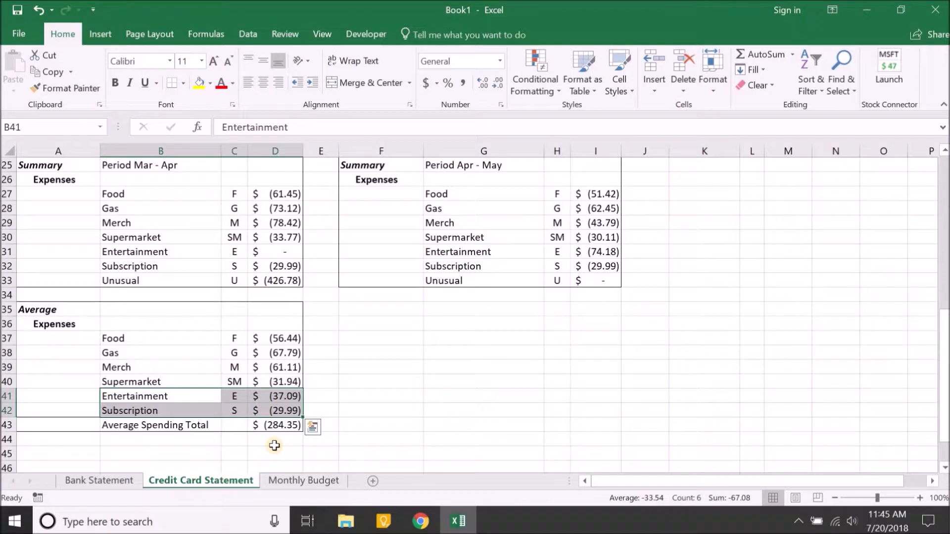
{"action": "key", "text": "ctrl+Page_Down"}
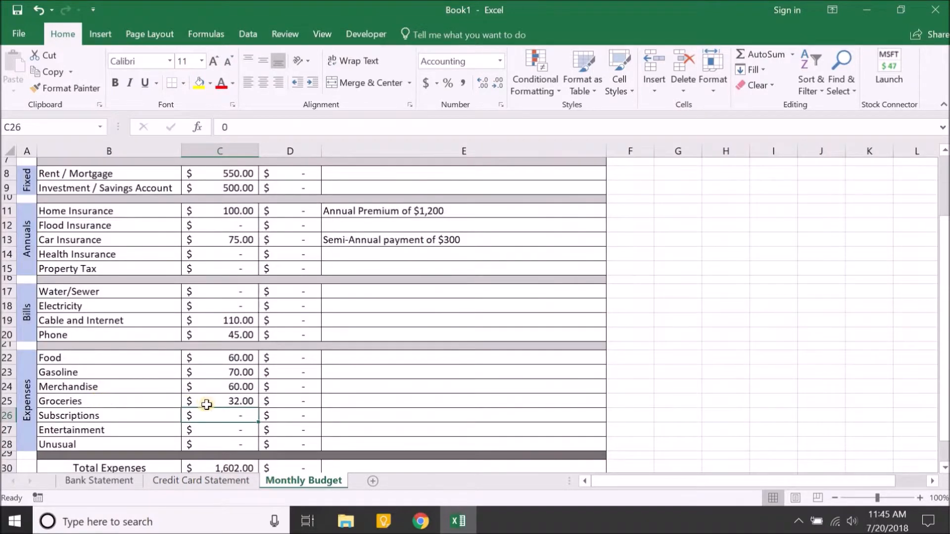
{"action": "left_click", "coordinate": [211, 428]}
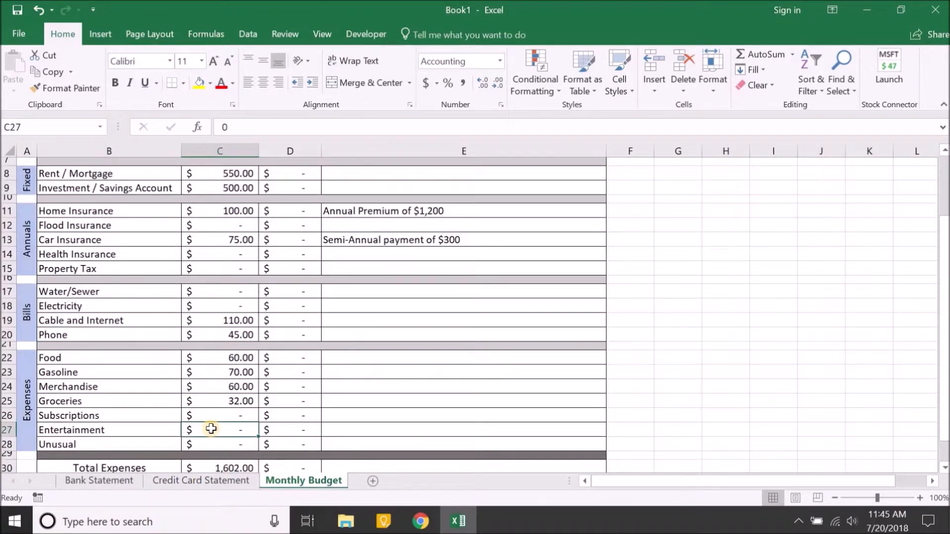
{"action": "type", "text": "40"}
{"action": "key", "text": "Return"}
{"action": "key", "text": "Up"}
{"action": "key", "text": "Up"}
{"action": "type", "text": "30"}
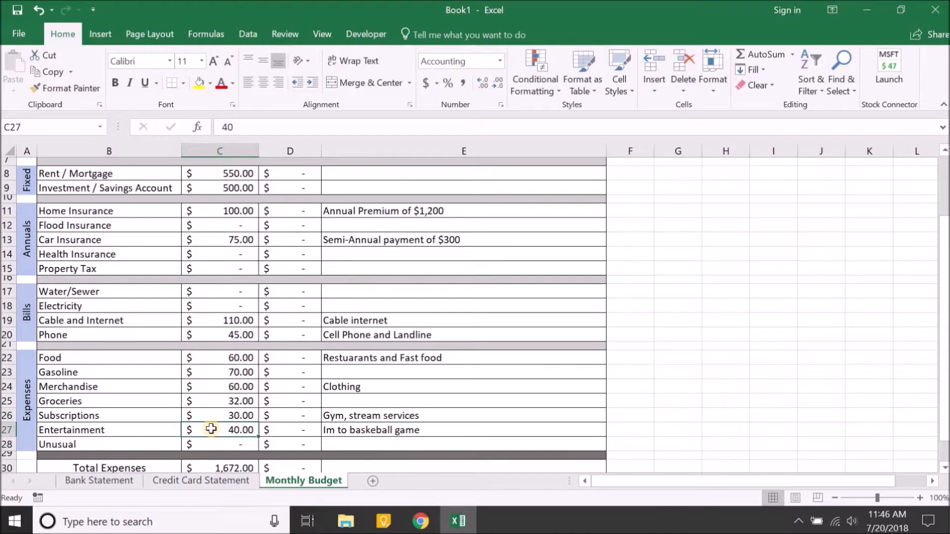
Compare the Monthly Budget's expense costs and notes with the average expenses in the Credit Card Statement sheet
{"action": "key", "text": "Up"}
{"action": "key", "text": "Up"}
{"action": "key", "text": "Up"}
{"action": "key", "text": "Down"}
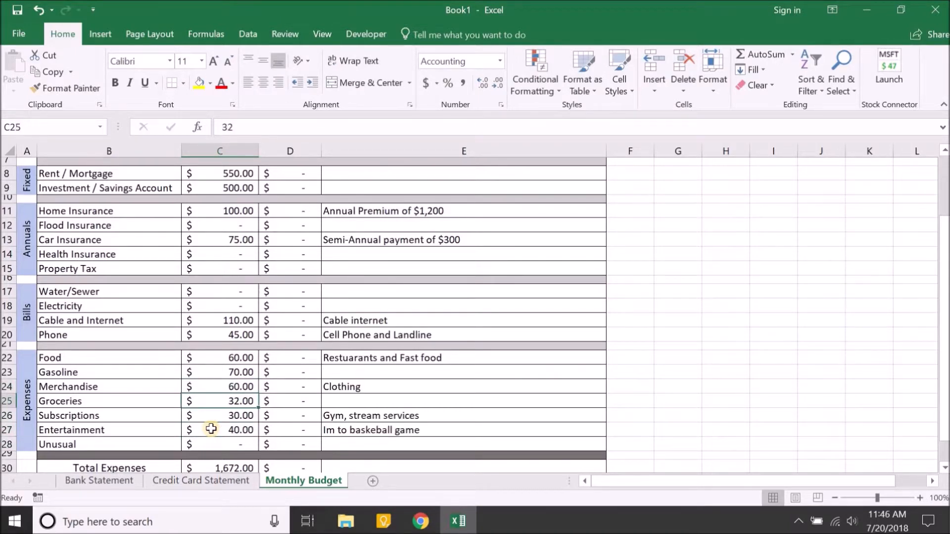
{"action": "left_click", "coordinate": [201, 480]}
{"action": "left_click", "coordinate": [281, 339]}
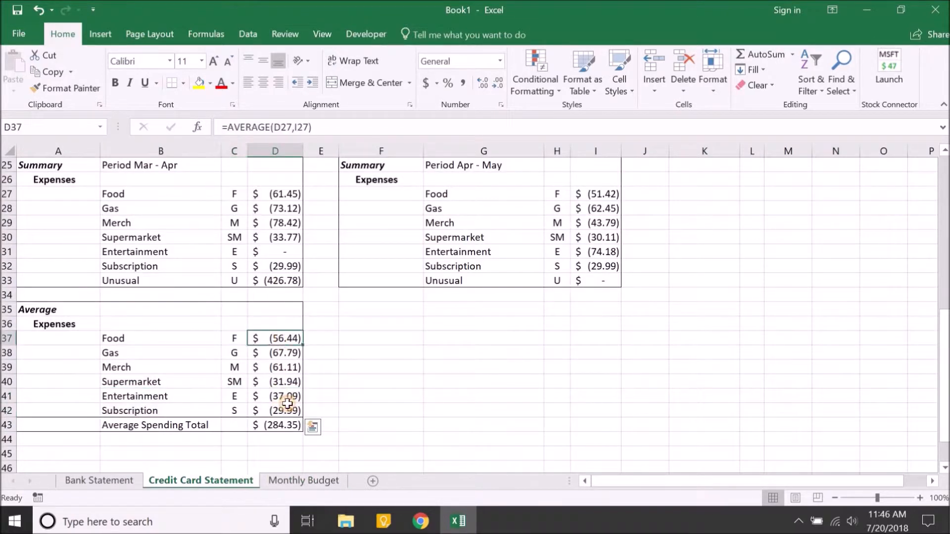
{"action": "left_click", "coordinate": [288, 407], "text": "shift"}
{"action": "left_click", "coordinate": [271, 480]}
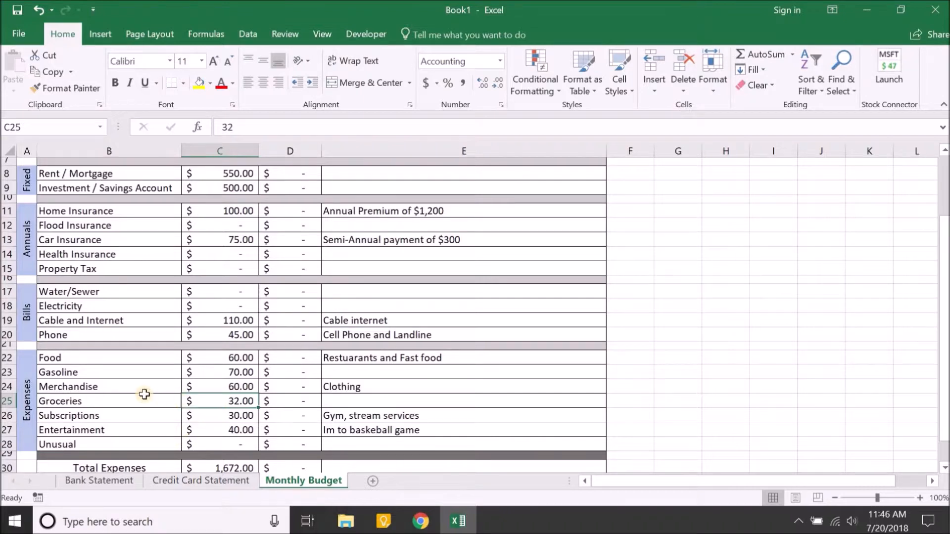
{"action": "left_click_drag", "start_coordinate": [232, 401], "coordinate": [339, 395]}
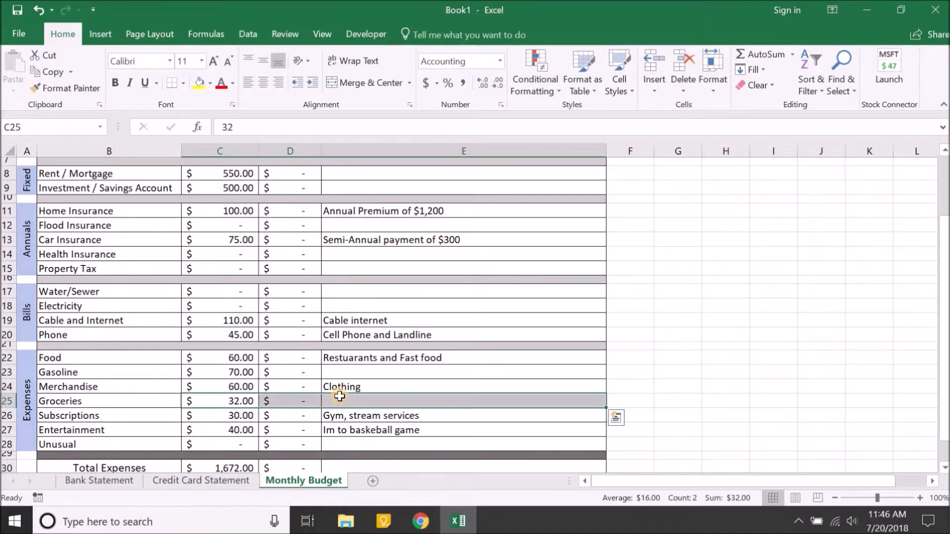
{"action": "left_click", "coordinate": [212, 399]}
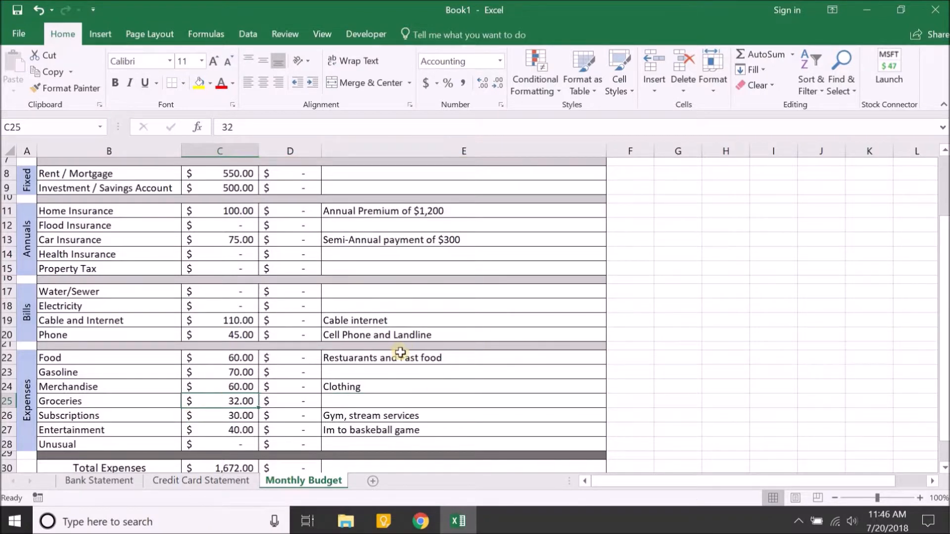
{"action": "left_click_drag", "start_coordinate": [224, 428], "coordinate": [430, 429]}
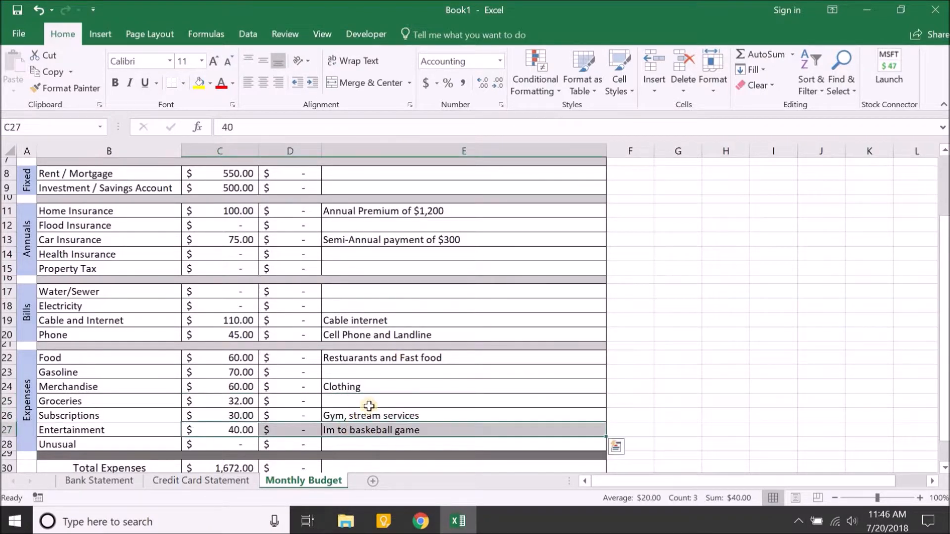
{"action": "left_click", "coordinate": [237, 428]}
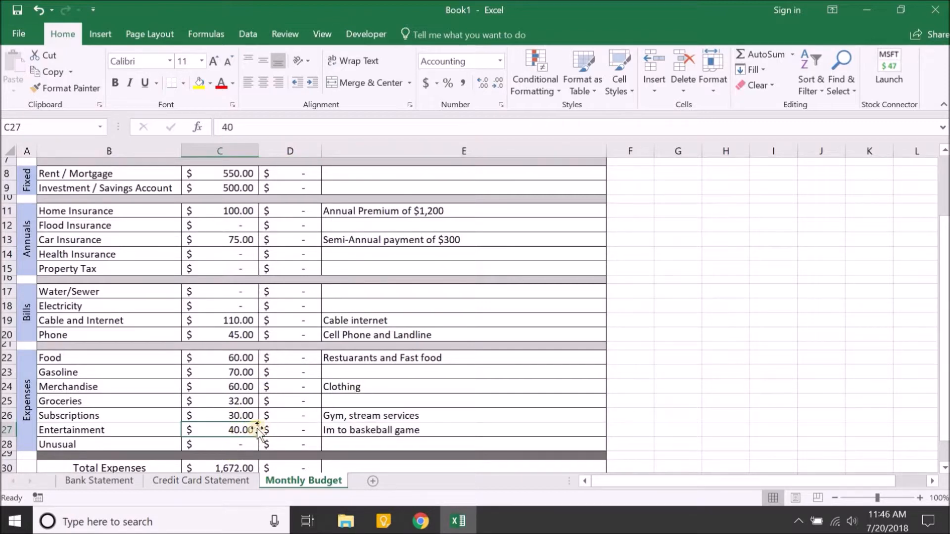
Clear the note for Entertainment in the Monthly Budget's Expenses section
{"action": "left_click", "coordinate": [380, 429]}
{"action": "key", "text": "Delete"}
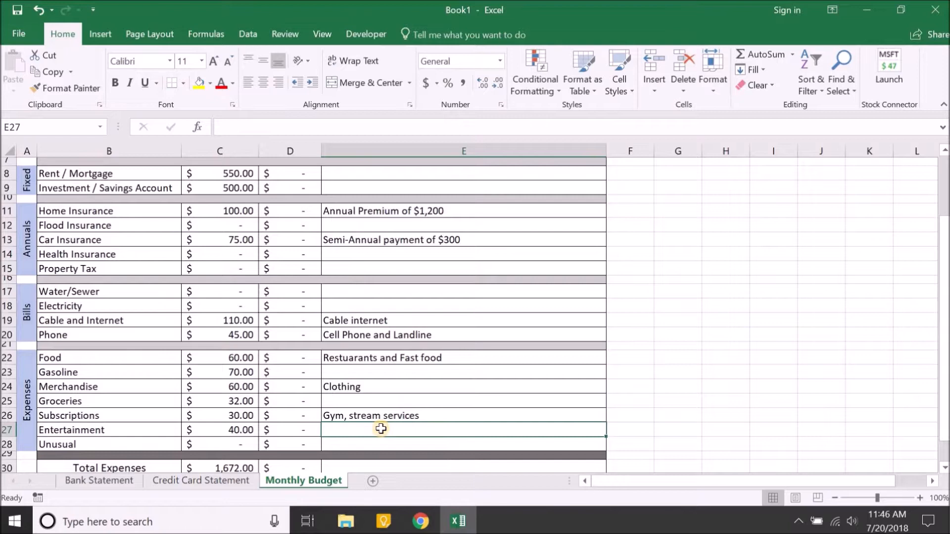
{"action": "key", "text": "Up"}
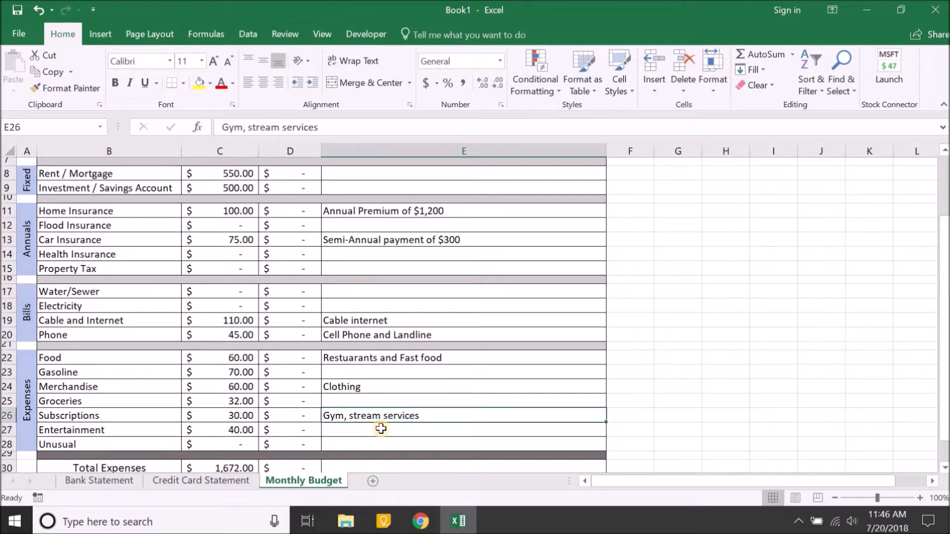
Set the budgeted cost of Unusual to 100 after checking the Unusual amounts in both Credit Card Statement summaries
{"action": "scroll", "coordinate": [381, 428], "scroll_direction": "down", "scroll_amount": 1}
{"action": "left_click", "coordinate": [248, 407]}
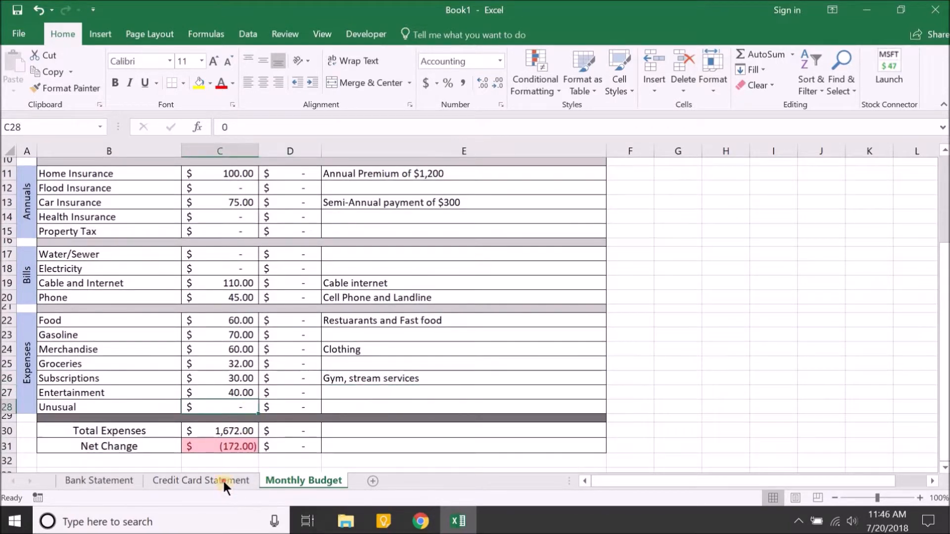
{"action": "left_click", "coordinate": [224, 481]}
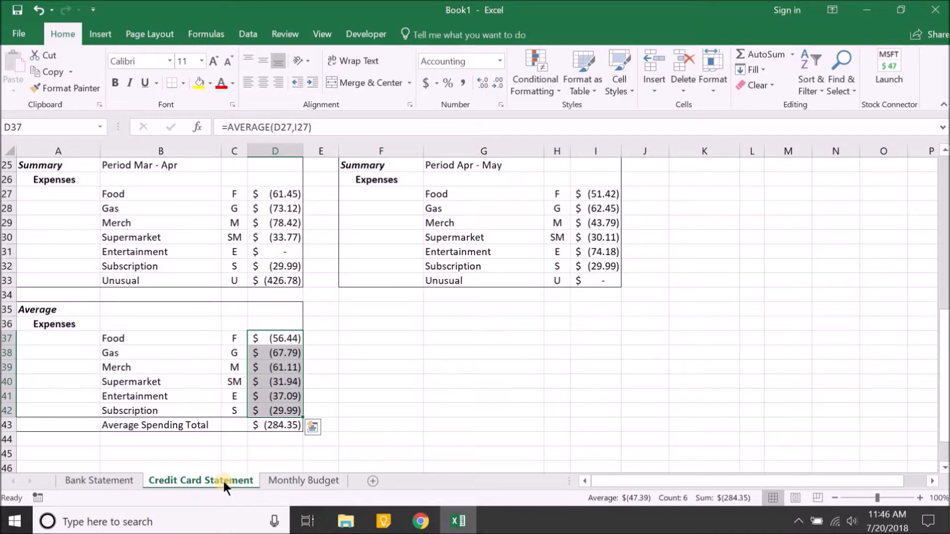
{"action": "left_click", "coordinate": [289, 482]}
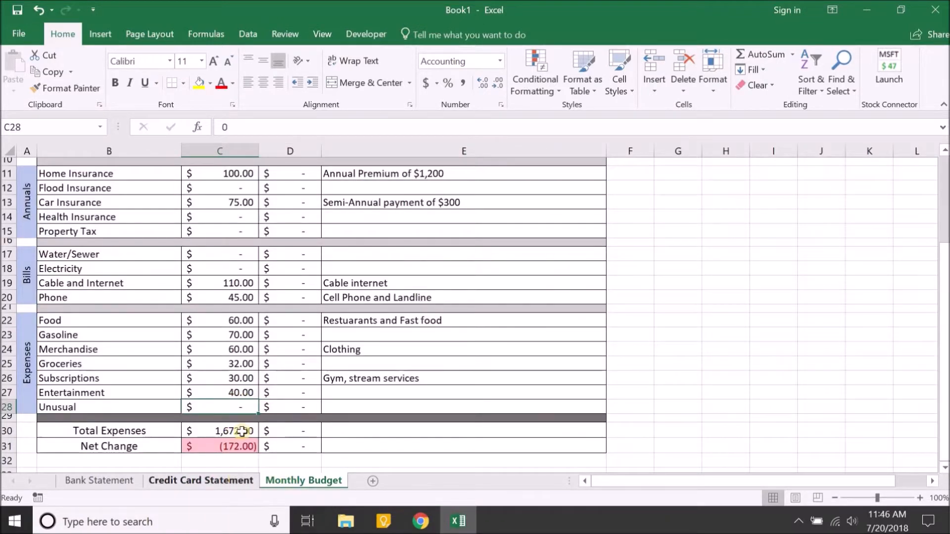
{"action": "left_click", "coordinate": [219, 480]}
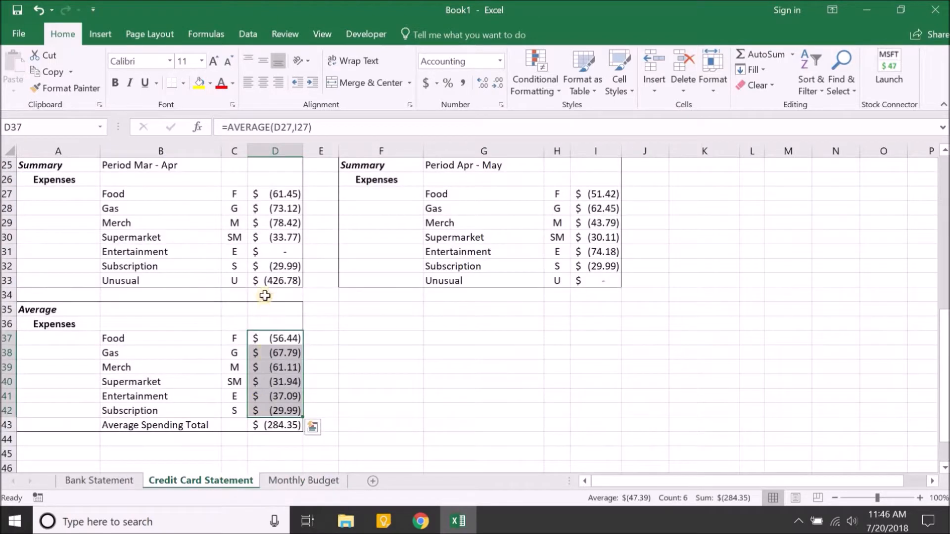
{"action": "left_click_drag", "start_coordinate": [274, 280], "coordinate": [596, 281]}
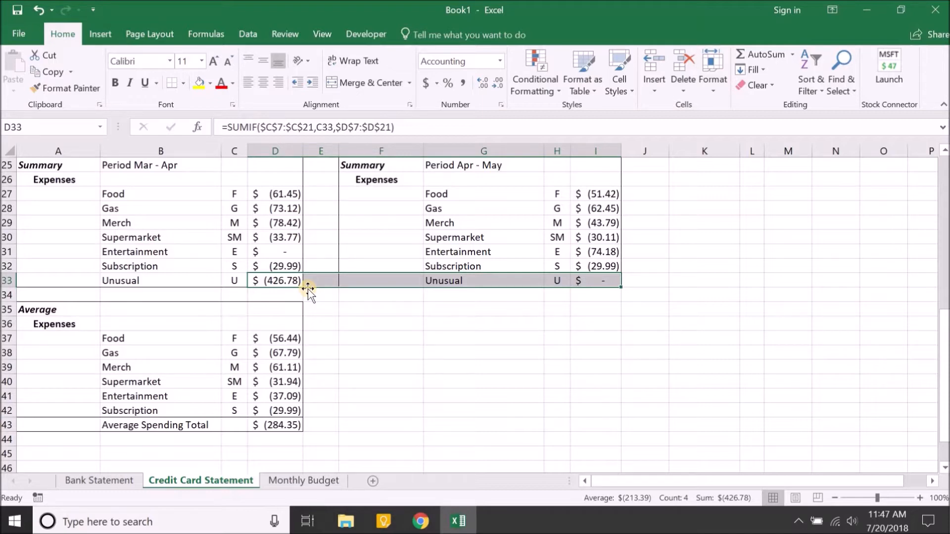
{"action": "left_click", "coordinate": [311, 309]}
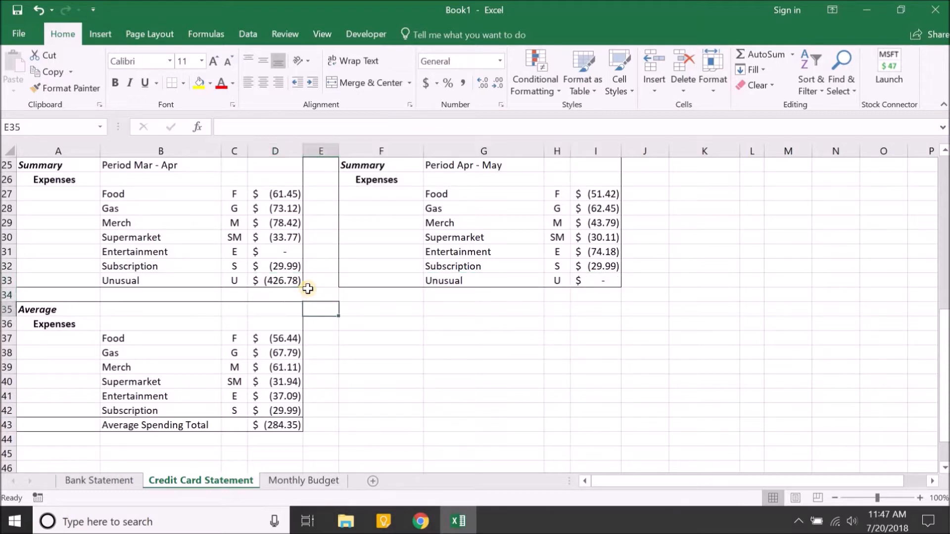
{"action": "left_click", "coordinate": [312, 480]}
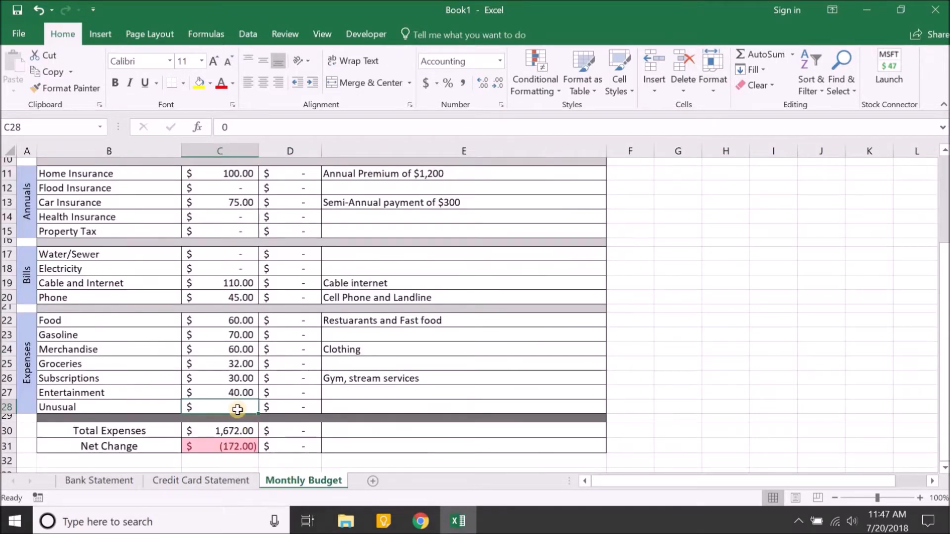
{"action": "type", "text": "100"}
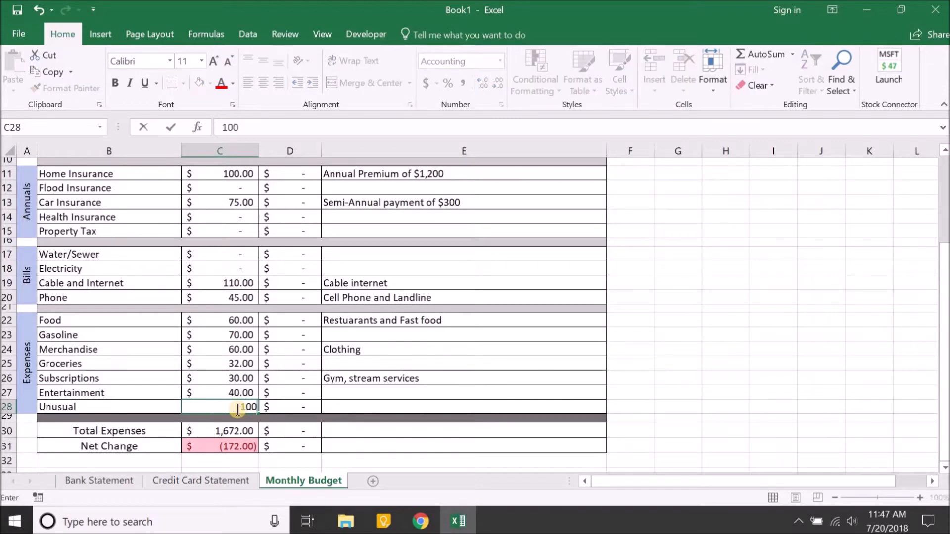
{"action": "key", "text": "Tab"}
{"action": "key", "text": "Tab"}
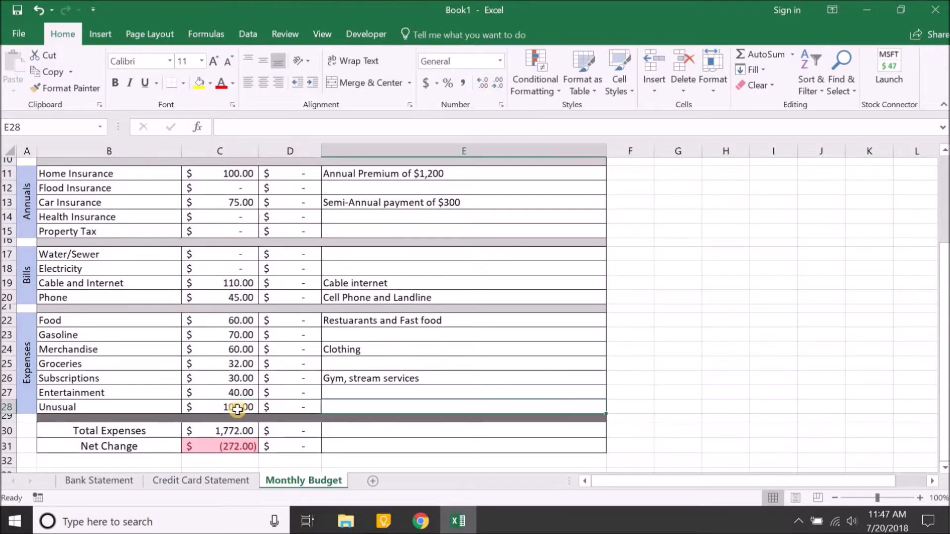
Review the budgeted costs throughout the Monthly Budget, down to the Total Expenses and Net Change rows
{"action": "key", "text": "Left"}
{"action": "key", "text": "Down"}
{"action": "key", "text": "Left"}
{"action": "key", "text": "Right"}
{"action": "key", "text": "Down"}
{"action": "key", "text": "Down"}
{"action": "key", "text": "Down"}
{"action": "scroll", "coordinate": [238, 409], "scroll_direction": "down", "scroll_amount": 1}
{"action": "key", "text": "Up"}
{"action": "key", "text": "Up"}
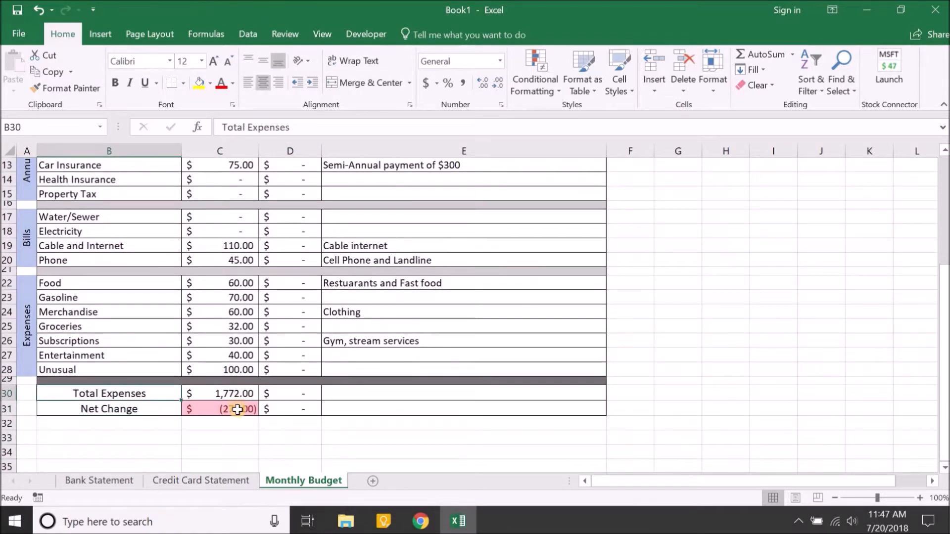
{"action": "key", "text": "Right"}
{"action": "left_click_drag", "start_coordinate": [213, 370], "coordinate": [86, 228]}
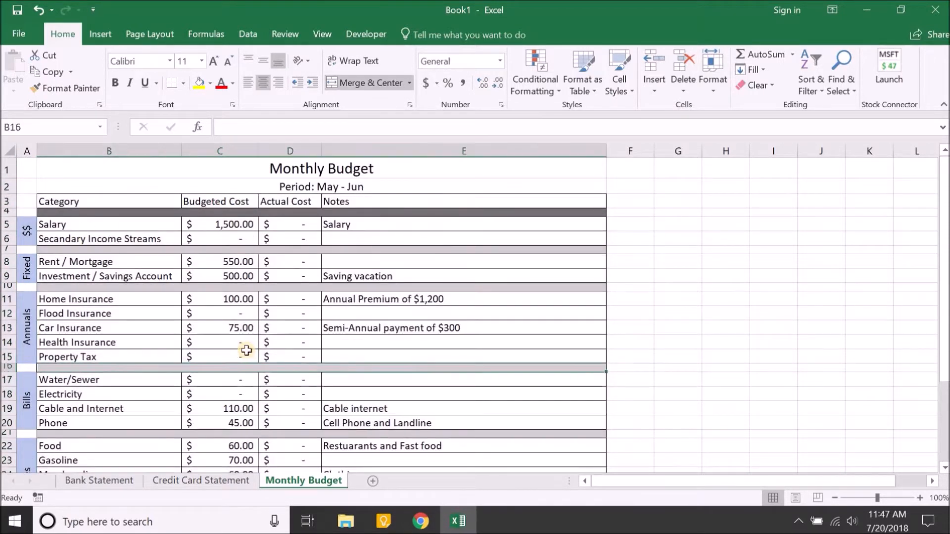
{"action": "key", "text": "Down"}
{"action": "key", "text": "Down"}
{"action": "key", "text": "Down"}
{"action": "key", "text": "Down"}
{"action": "key", "text": "Down"}
{"action": "key", "text": "Down"}
{"action": "key", "text": "Down"}
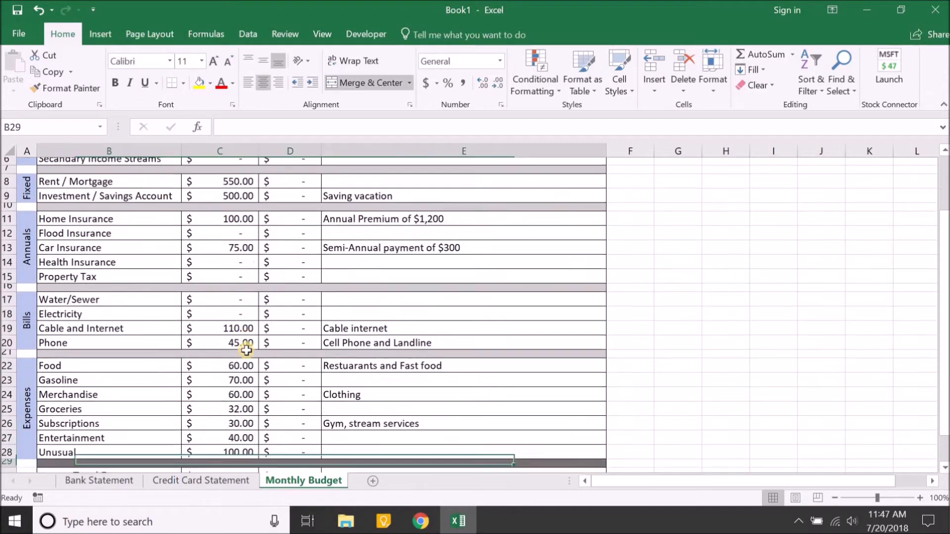
{"action": "key", "text": "Down"}
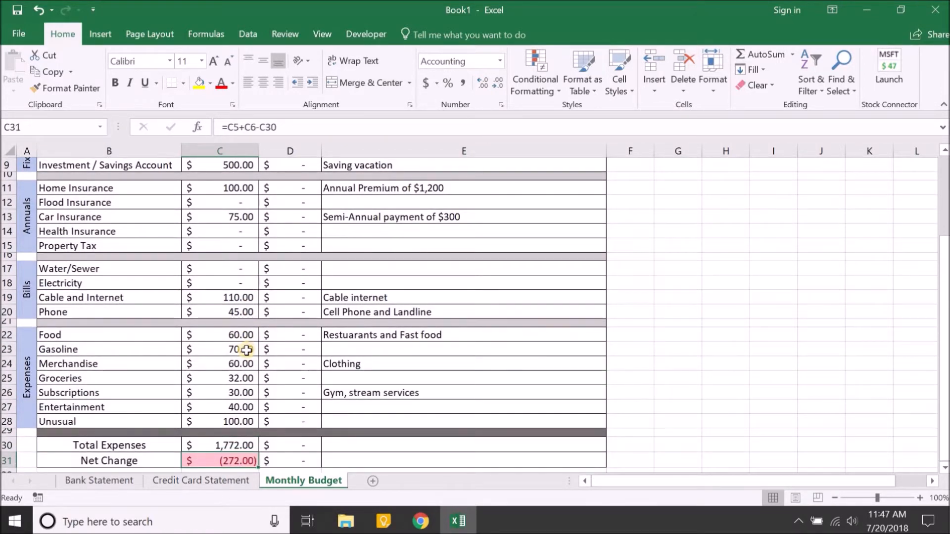
Compare the budgeted Salary and secondary income with the Total Expenses and Net Change amounts
{"action": "scroll", "coordinate": [252, 346], "scroll_direction": "up", "scroll_amount": 3}
{"action": "left_click_drag", "start_coordinate": [223, 221], "coordinate": [223, 236]}
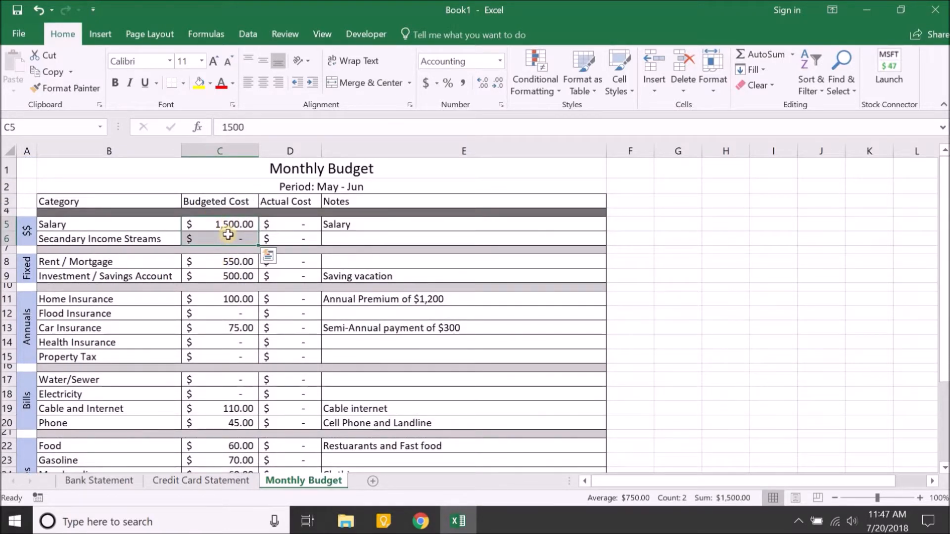
{"action": "scroll", "coordinate": [227, 235], "scroll_direction": "down", "scroll_amount": 4}
{"action": "scroll", "coordinate": [229, 236], "scroll_direction": "up", "scroll_amount": 4}
{"action": "scroll", "coordinate": [228, 280], "scroll_direction": "down", "scroll_amount": 5}
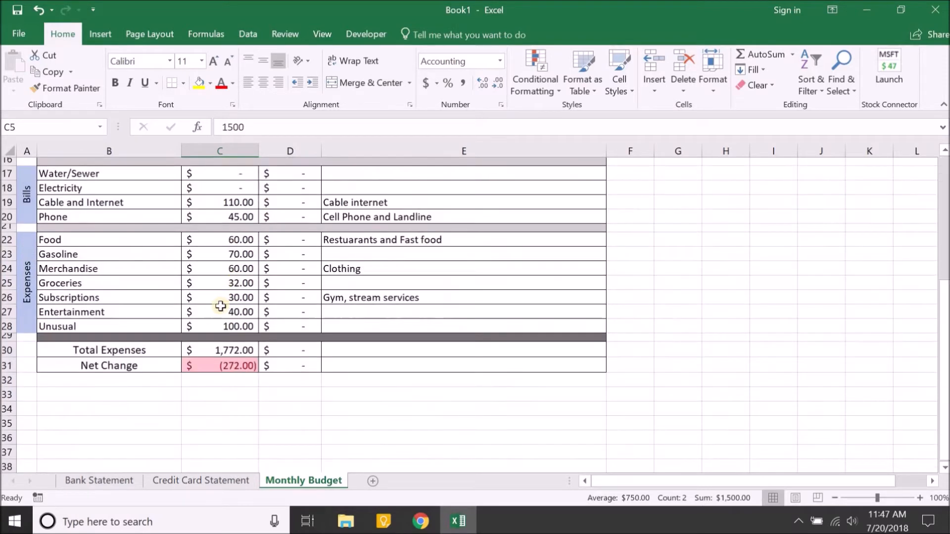
{"action": "left_click", "coordinate": [224, 350]}
{"action": "left_click", "coordinate": [224, 366]}
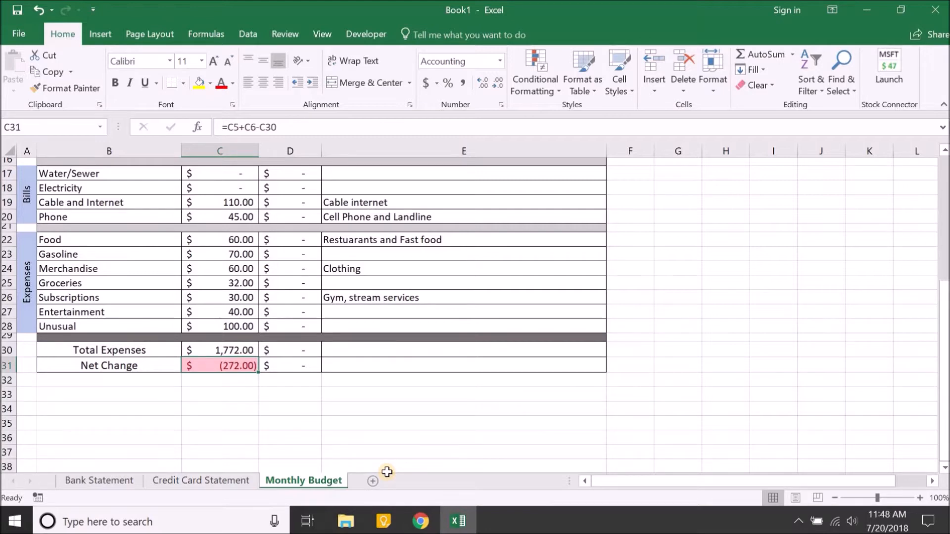
Examine the budgeted insurance costs in the Monthly Budget's Annuals section
{"action": "left_click", "coordinate": [292, 380]}
{"action": "scroll", "coordinate": [267, 416], "scroll_direction": "up", "scroll_amount": 5}
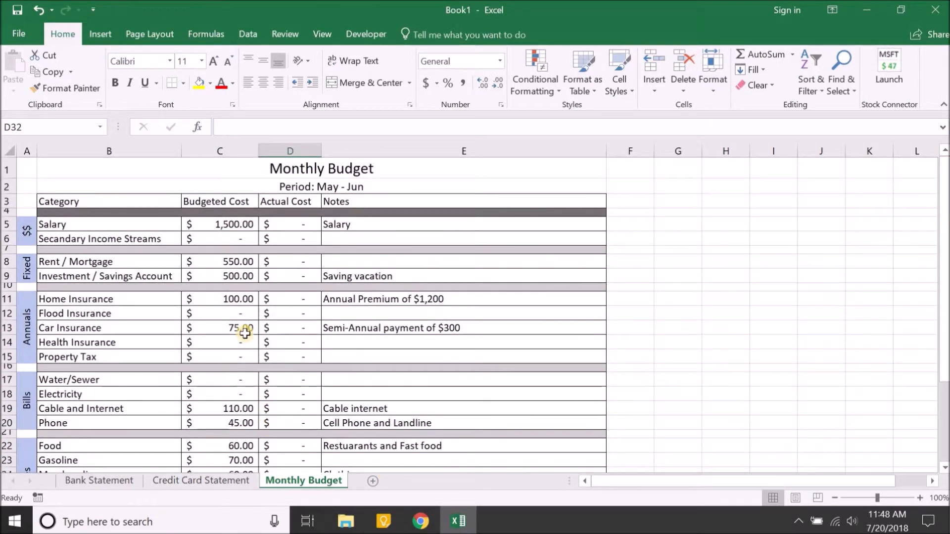
{"action": "left_click_drag", "start_coordinate": [244, 328], "coordinate": [238, 298]}
{"action": "scroll", "coordinate": [238, 302], "scroll_direction": "down", "scroll_amount": 2}
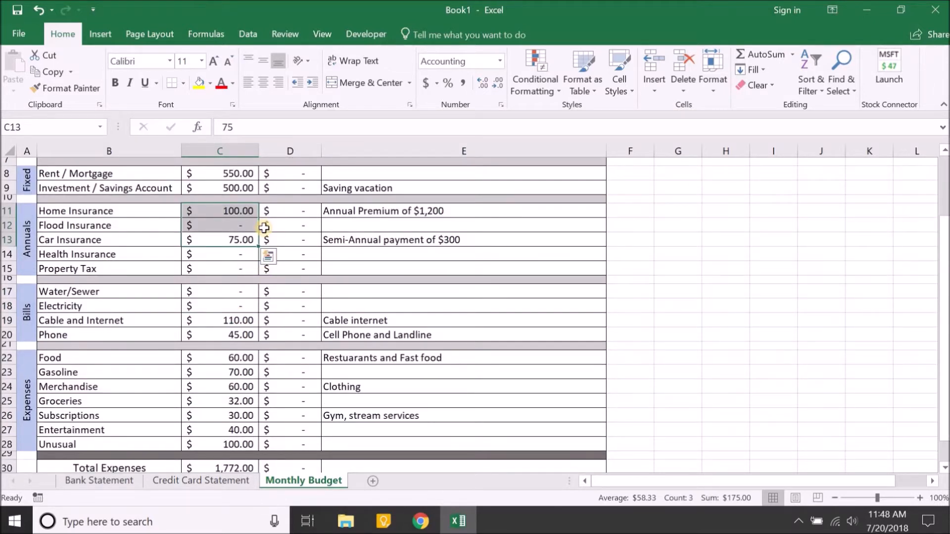
{"action": "key", "text": "Down"}
{"action": "key", "text": "Up"}
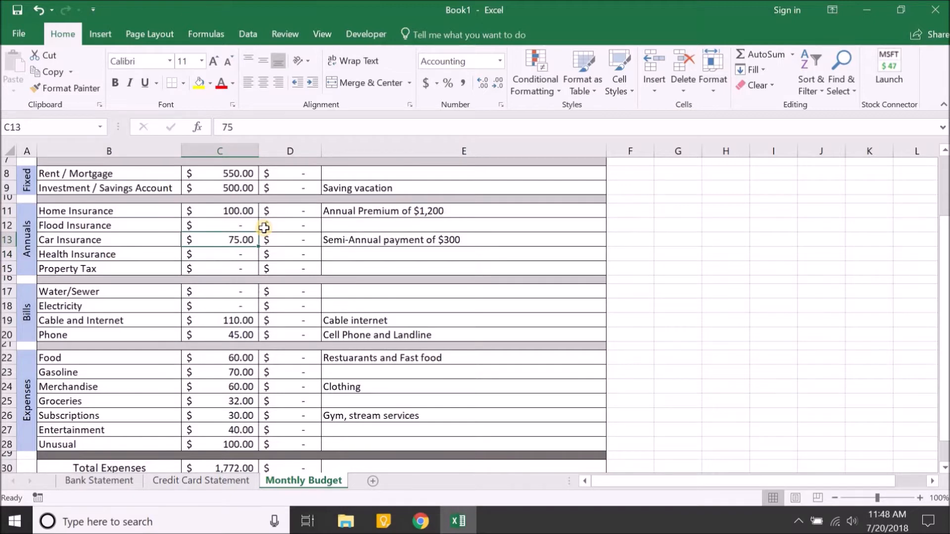
{"action": "key", "text": "Down"}
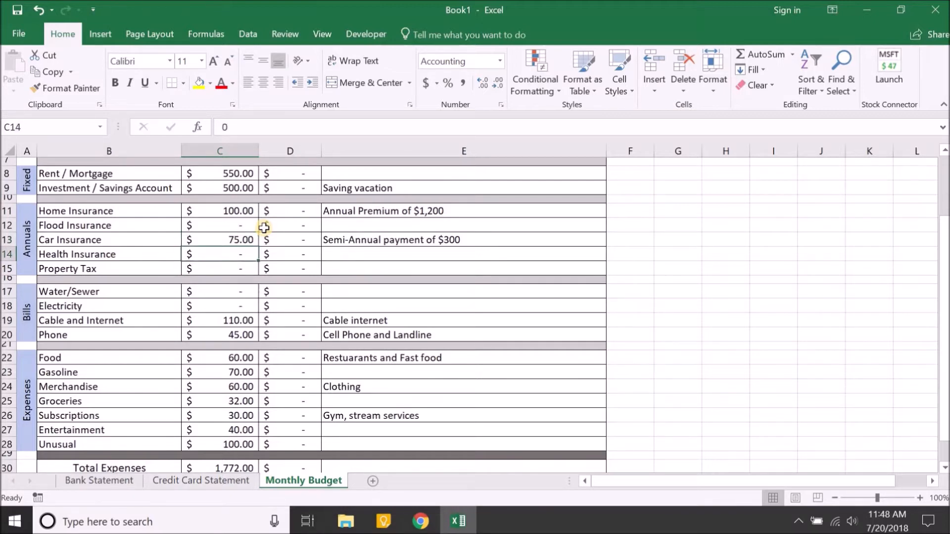
Set the budgeted costs of Home Insurance and Car Insurance to 0
{"action": "scroll", "coordinate": [257, 295], "scroll_direction": "down", "scroll_amount": 3}
{"action": "mouse_move", "coordinate": [218, 381]}
{"action": "left_mouse_down"}
{"action": "mouse_move", "coordinate": [228, 362]}
{"action": "mouse_move", "coordinate": [223, 380]}
{"action": "left_mouse_up"}
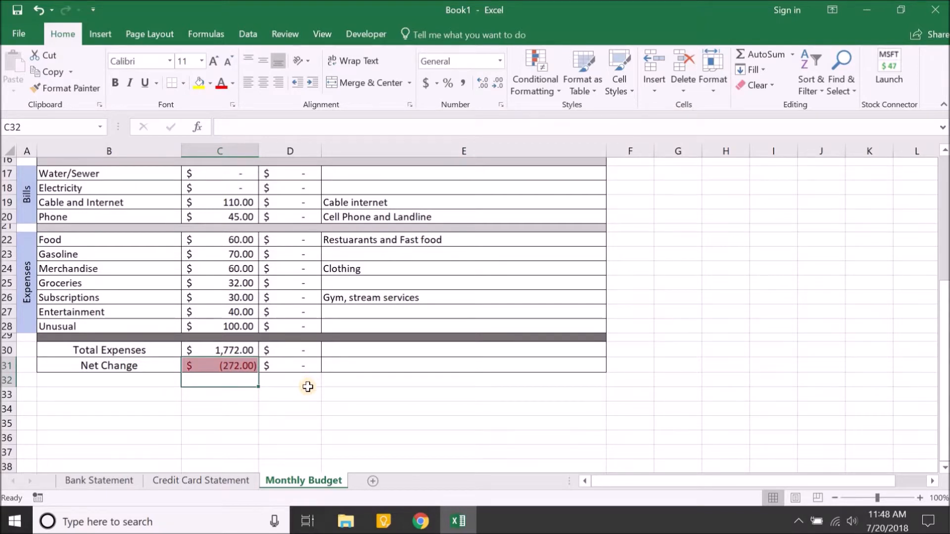
{"action": "key", "text": "Up"}
{"action": "key", "text": "Up"}
{"action": "key", "text": "Up"}
{"action": "key", "text": "Up"}
{"action": "key", "text": "Up"}
{"action": "key", "text": "Up"}
{"action": "key", "text": "Up"}
{"action": "key", "text": "Up"}
{"action": "key", "text": "Up"}
{"action": "key", "text": "Up"}
{"action": "key", "text": "Up"}
{"action": "key", "text": "Up"}
{"action": "key", "text": "Up"}
{"action": "key", "text": "Up"}
{"action": "key", "text": "Up"}
{"action": "key", "text": "Up"}
{"action": "key", "text": "Up"}
{"action": "key", "text": "Up"}
{"action": "key", "text": "Up"}
{"action": "key", "text": "Up"}
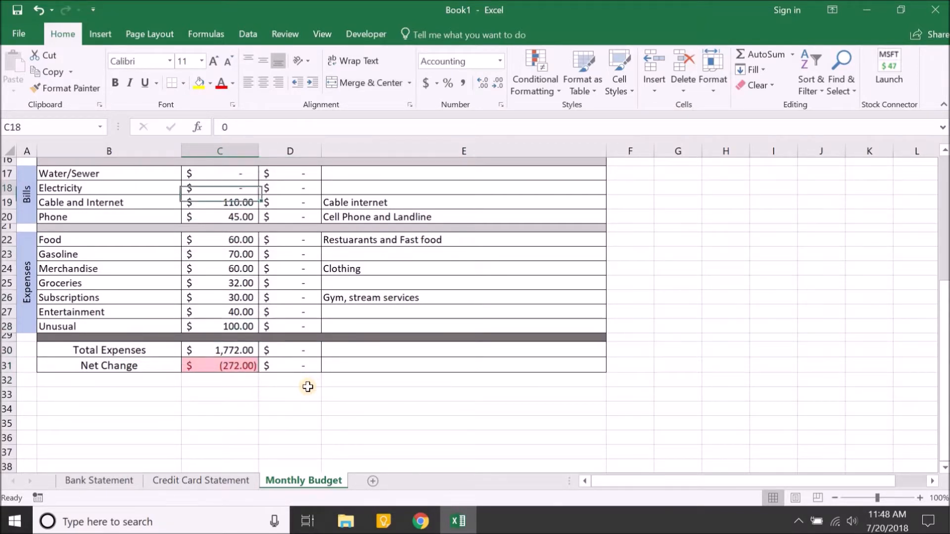
{"action": "key", "text": "Up"}
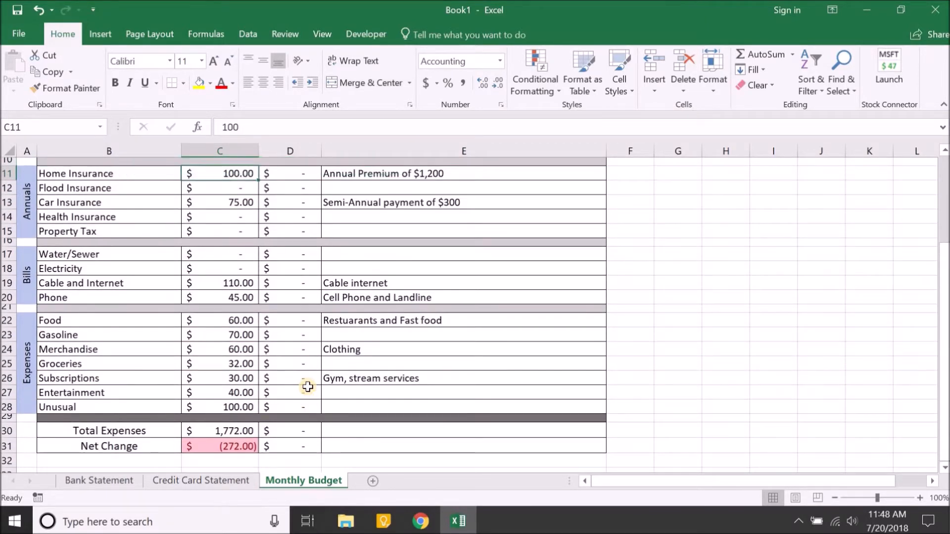
{"action": "type", "text": "0"}
{"action": "key", "text": "Return"}
{"action": "key", "text": "Down"}
{"action": "type", "text": "0"}
{"action": "key", "text": "Return"}
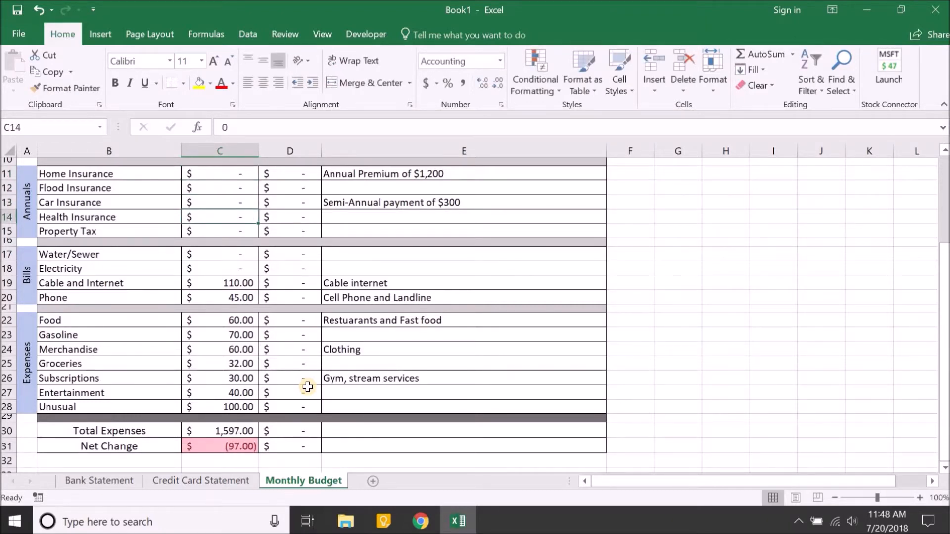
Set the budgeted cost of Unusual to 0 and check the Net Change amount
{"action": "key", "text": "Up"}
{"action": "key", "text": "Up"}
{"action": "key", "text": "Up"}
{"action": "key", "text": "Up"}
{"action": "key", "text": "Down"}
{"action": "key", "text": "Down"}
{"action": "key", "text": "Down"}
{"action": "key", "text": "Down"}
{"action": "key", "text": "Down"}
{"action": "key", "text": "Down"}
{"action": "key", "text": "Down"}
{"action": "key", "text": "Down"}
{"action": "key", "text": "Down"}
{"action": "key", "text": "Down"}
{"action": "key", "text": "Down"}
{"action": "key", "text": "Down"}
{"action": "key", "text": "Down"}
{"action": "key", "text": "Down"}
{"action": "key", "text": "Down"}
{"action": "key", "text": "Down"}
{"action": "key", "text": "Down"}
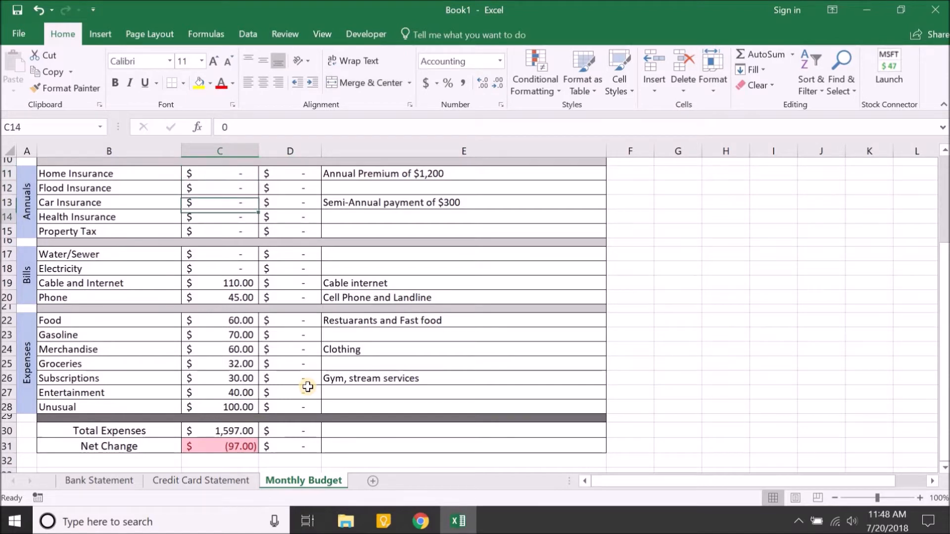
{"action": "key", "text": "Down"}
{"action": "type", "text": "0"}
{"action": "key", "text": "Return"}
{"action": "key", "text": "Return"}
{"action": "key", "text": "Return"}
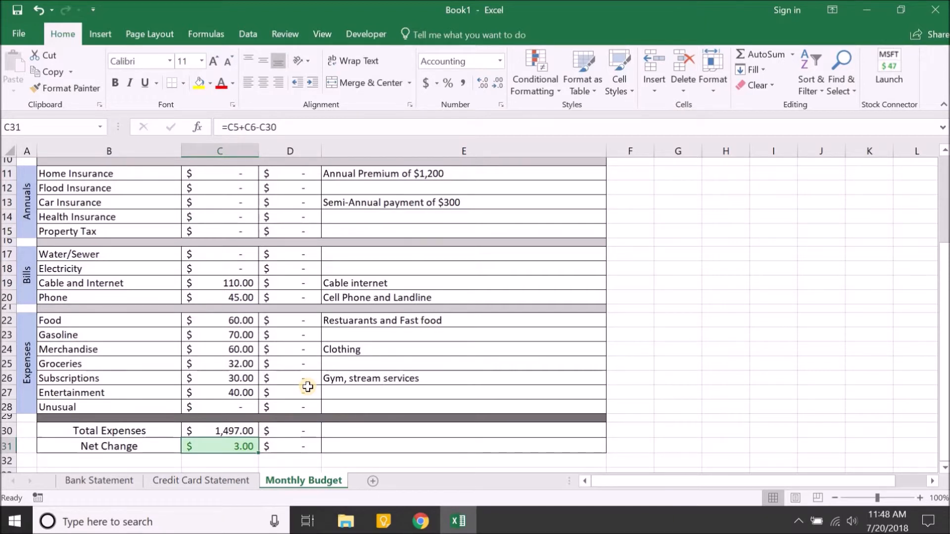
Set the budgeted cost of Home Insurance back to 100 and Car Insurance back to 75
{"action": "key", "text": "Up"}
{"action": "key", "text": "Up"}
{"action": "key", "text": "Up"}
{"action": "key", "text": "Up"}
{"action": "key", "text": "Up"}
{"action": "key", "text": "Up"}
{"action": "key", "text": "Up"}
{"action": "key", "text": "Up"}
{"action": "key", "text": "Up"}
{"action": "key", "text": "Up"}
{"action": "key", "text": "Up"}
{"action": "key", "text": "Up"}
{"action": "key", "text": "Up"}
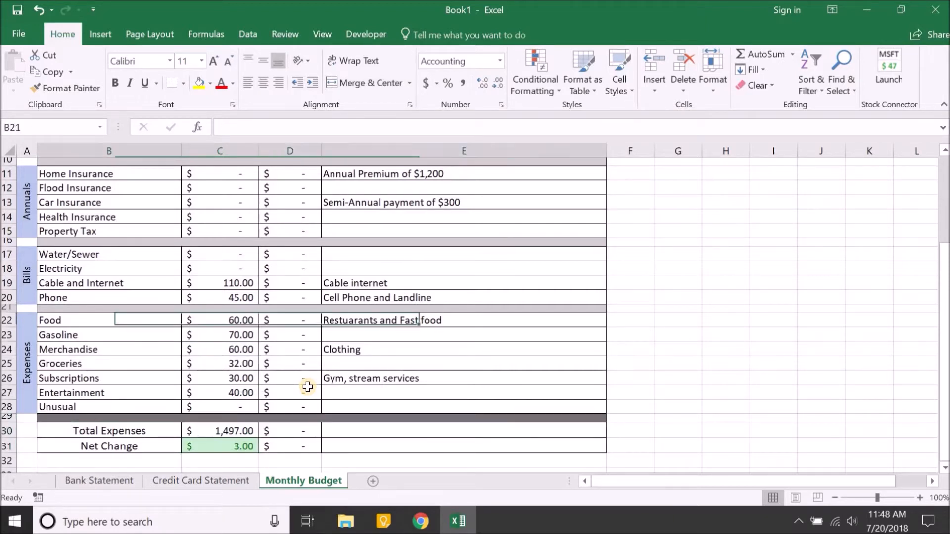
{"action": "key", "text": "Up"}
{"action": "key", "text": "Up"}
{"action": "key", "text": "Up"}
{"action": "key", "text": "Up"}
{"action": "key", "text": "Up"}
{"action": "key", "text": "Up"}
{"action": "key", "text": "Up"}
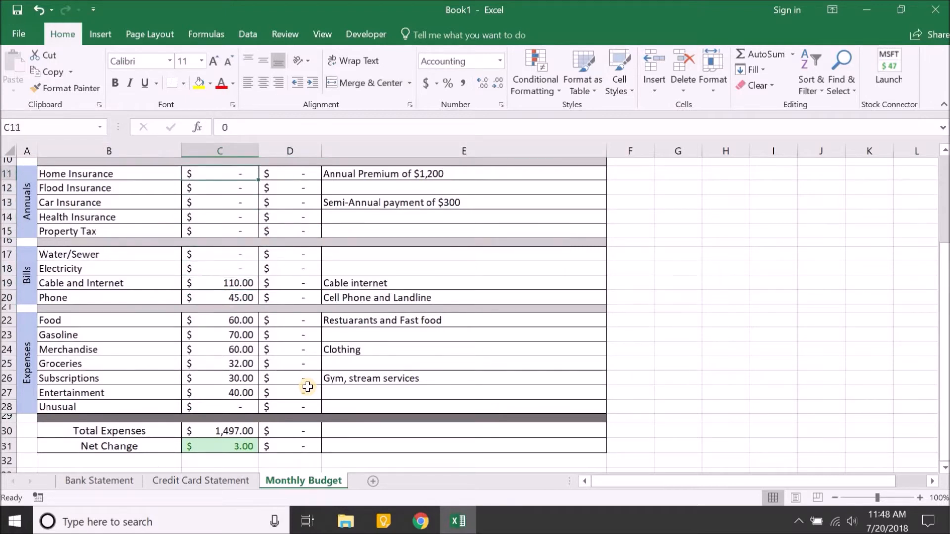
{"action": "type", "text": "100"}
{"action": "key", "text": "Return"}
{"action": "key", "text": "Down"}
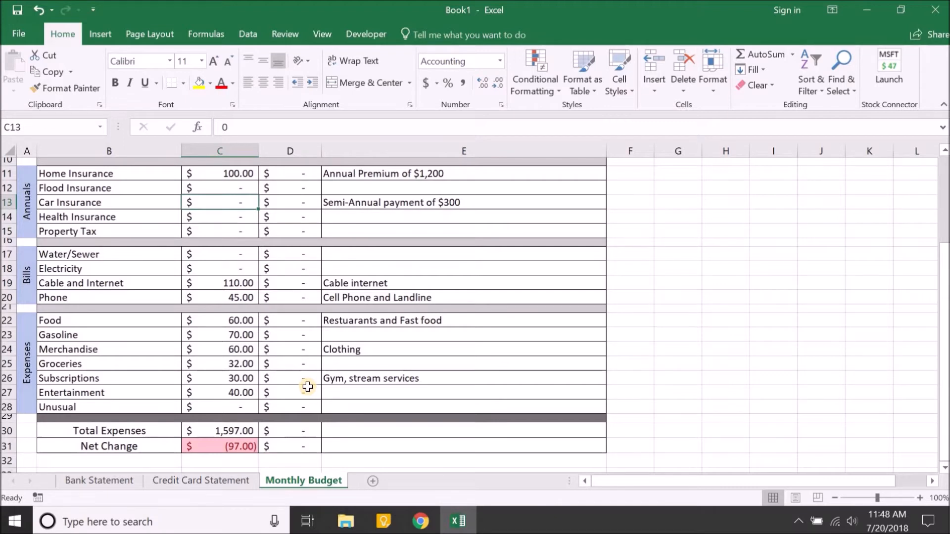
{"action": "type", "text": "75"}
{"action": "key", "text": "Return"}
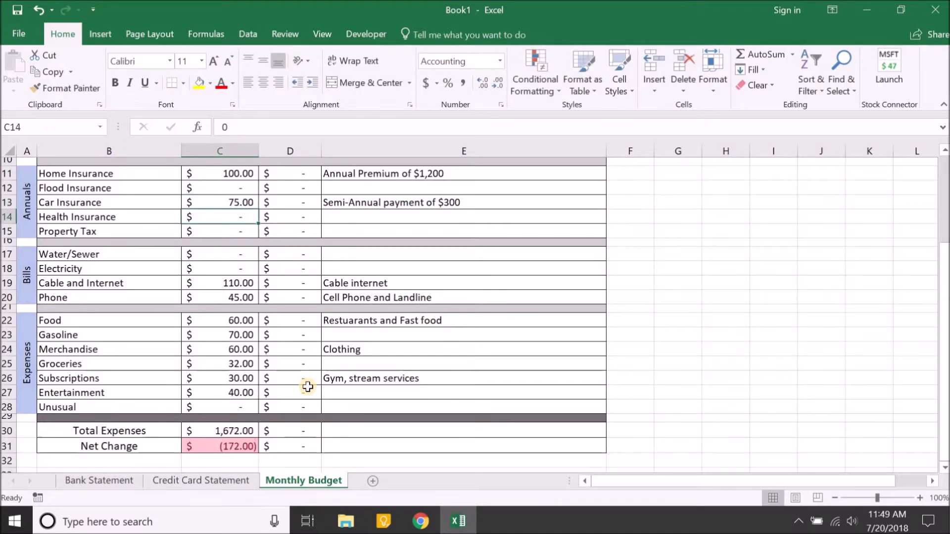
Check the Net Change amount and its formula with both insurance costs included
{"action": "key", "text": "Down"}
{"action": "key", "text": "Down"}
{"action": "key", "text": "Down"}
{"action": "key", "text": "Down"}
{"action": "key", "text": "Down"}
{"action": "key", "text": "Down"}
{"action": "key", "text": "Down"}
{"action": "key", "text": "Down"}
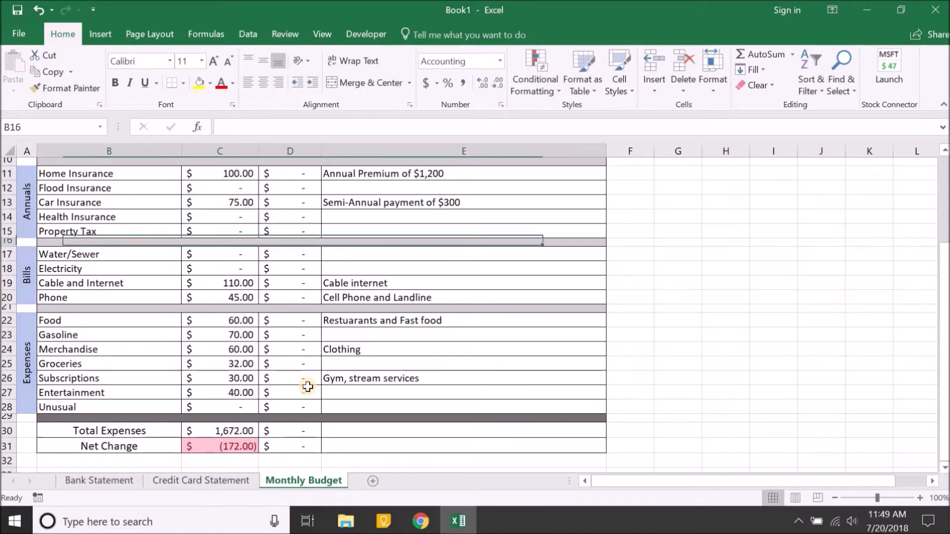
{"action": "key", "text": "Down"}
{"action": "key", "text": "Down"}
{"action": "key", "text": "Down"}
{"action": "key", "text": "Down"}
{"action": "key", "text": "Down"}
{"action": "key", "text": "Down"}
{"action": "key", "text": "Down"}
{"action": "key", "text": "Down"}
{"action": "key", "text": "Down"}
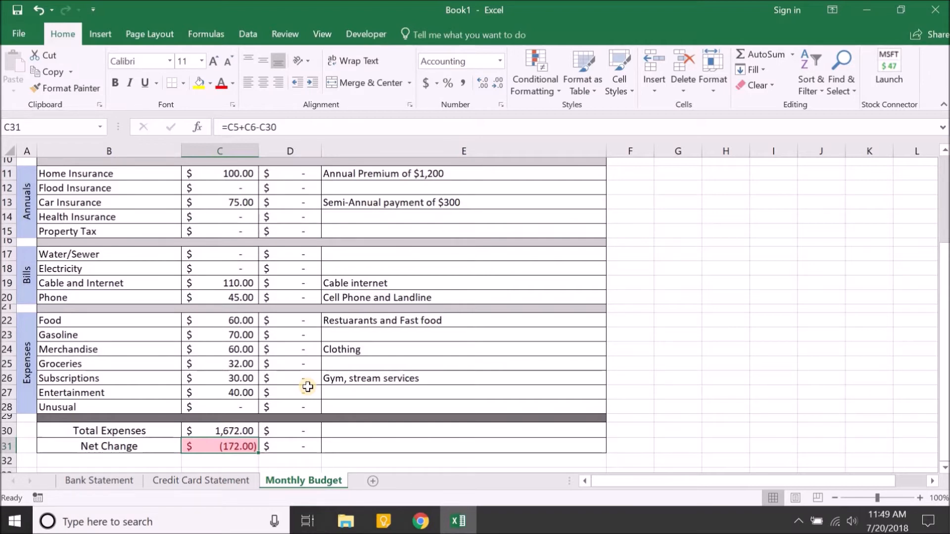
Examine the budgeted costs in the Annuals and Fixed sections, including the note for Investment / Savings Account
{"action": "key", "text": "Up"}
{"action": "key", "text": "Up"}
{"action": "key", "text": "Up"}
{"action": "key", "text": "Up"}
{"action": "key", "text": "Up"}
{"action": "key", "text": "Up"}
{"action": "key", "text": "Up"}
{"action": "key", "text": "Up"}
{"action": "key", "text": "Up"}
{"action": "key", "text": "Up"}
{"action": "key", "text": "Up"}
{"action": "key", "text": "Up"}
{"action": "key", "text": "Up"}
{"action": "key", "text": "Up"}
{"action": "key", "text": "Up"}
{"action": "key", "text": "Up"}
{"action": "key", "text": "Up"}
{"action": "key", "text": "Up"}
{"action": "key", "text": "Up"}
{"action": "key", "text": "Up"}
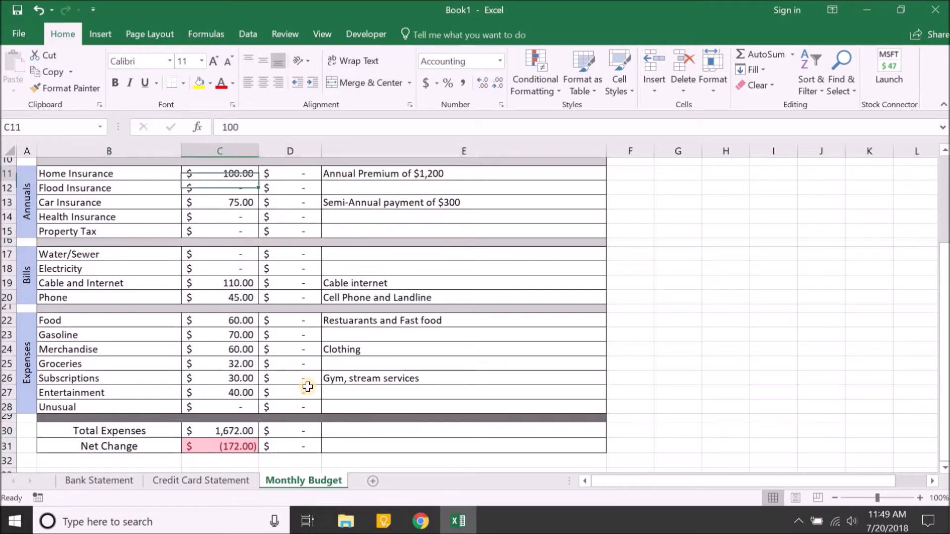
{"action": "key", "text": "Down"}
{"action": "key", "text": "Down"}
{"action": "key", "text": "Down"}
{"action": "key", "text": "Down"}
{"action": "key", "text": "Down"}
{"action": "key", "text": "Down"}
{"action": "key", "text": "Down"}
{"action": "key", "text": "Down"}
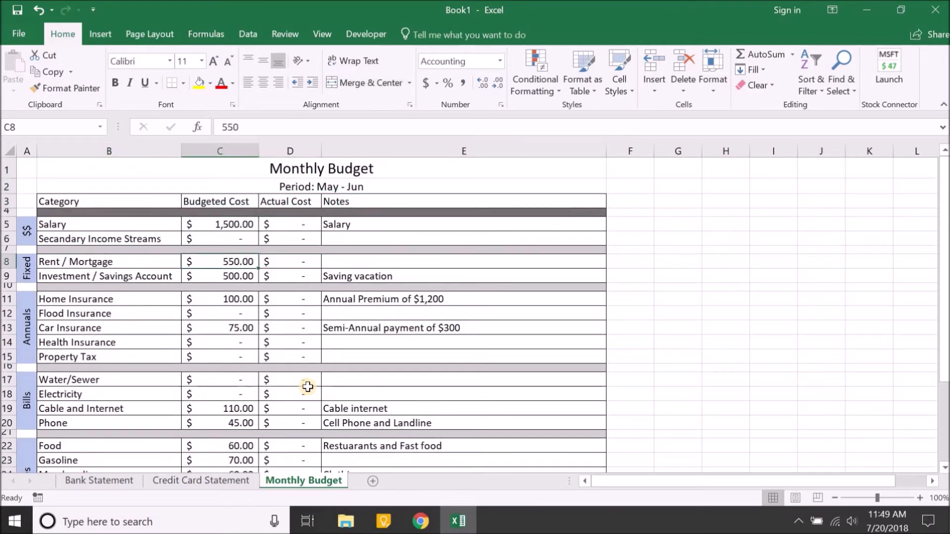
{"action": "key", "text": "Left"}
{"action": "key", "text": "Right"}
{"action": "key", "text": "Left"}
{"action": "key", "text": "Right"}
{"action": "key", "text": "Right"}
{"action": "key", "text": "Right"}
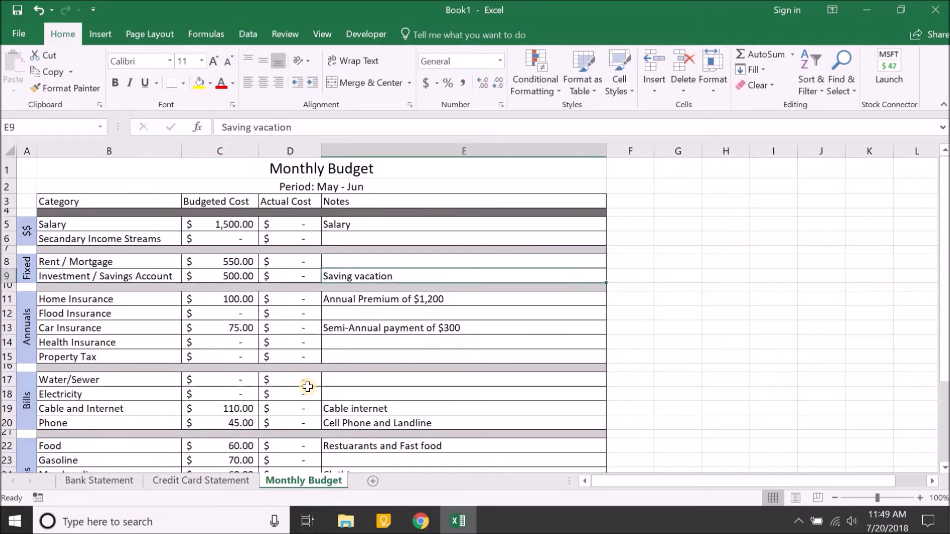
Highlight the Expenses rows from Food to Unusual and review their budgeted costs and notes
{"action": "key", "text": "Left"}
{"action": "key", "text": "Left"}
{"action": "key", "text": "Down"}
{"action": "key", "text": "Down"}
{"action": "key", "text": "Down"}
{"action": "key", "text": "Down"}
{"action": "key", "text": "Down"}
{"action": "key", "text": "Down"}
{"action": "key", "text": "Down"}
{"action": "key", "text": "Down"}
{"action": "key", "text": "Down"}
{"action": "key", "text": "Down"}
{"action": "key", "text": "Down"}
{"action": "key", "text": "Down"}
{"action": "key", "text": "Down"}
{"action": "key", "text": "Down"}
{"action": "key", "text": "Down"}
{"action": "key", "text": "Down"}
{"action": "key", "text": "Down"}
{"action": "key", "text": "Down"}
{"action": "key", "text": "Down"}
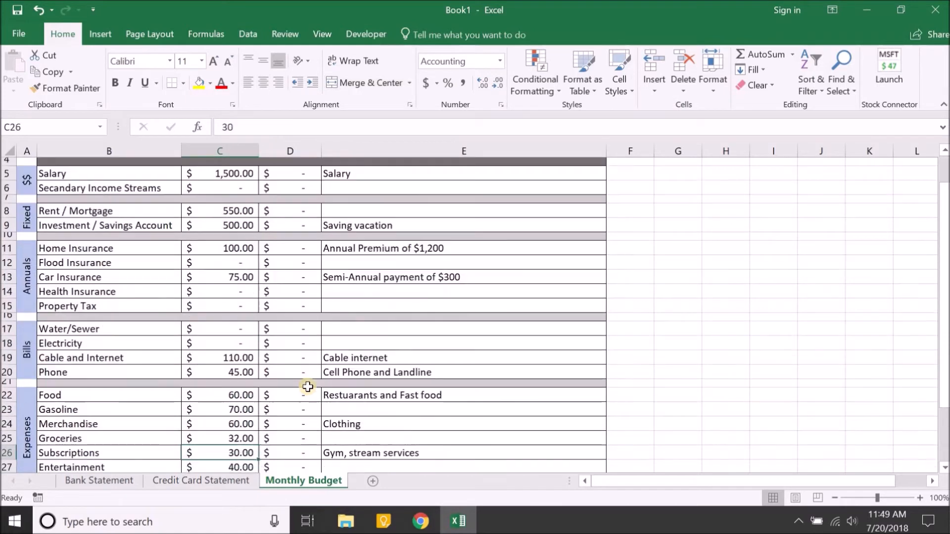
{"action": "key", "text": "Up"}
{"action": "key", "text": "Up"}
{"action": "key", "text": "Down"}
{"action": "key", "text": "Down"}
{"action": "key", "text": "shift+Down"}
{"action": "key", "text": "shift+Up"}
{"action": "key", "text": "shift+Up"}
{"action": "key", "text": "shift+Up"}
{"action": "key", "text": "shift+Up"}
{"action": "key", "text": "shift+Up"}
{"action": "key", "text": "shift+Up"}
{"action": "key", "text": "shift+Up"}
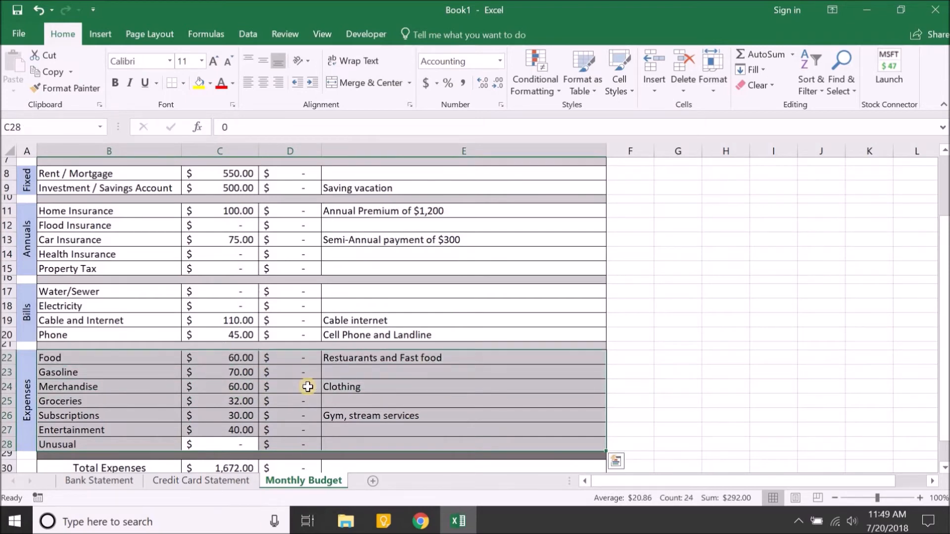
{"action": "key", "text": "Down"}
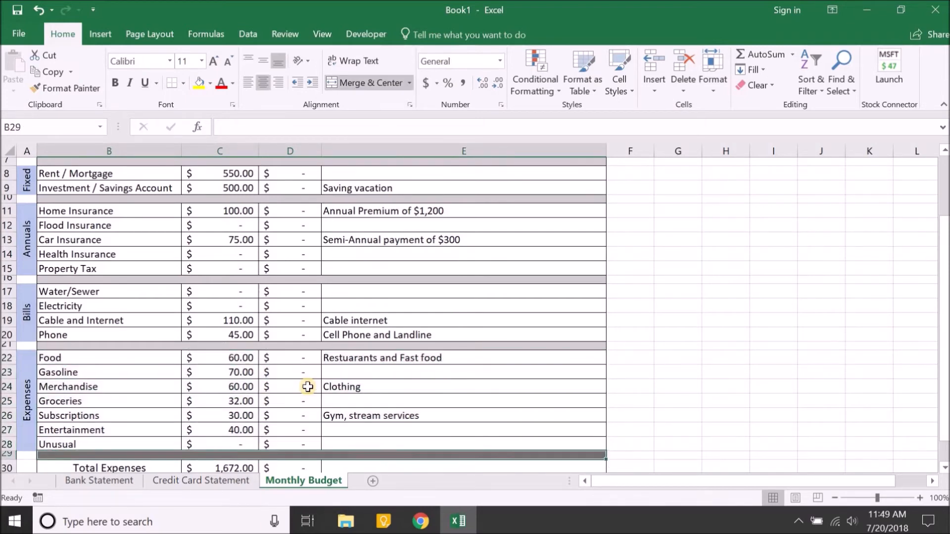
{"action": "key", "text": "Up"}
{"action": "key", "text": "Up"}
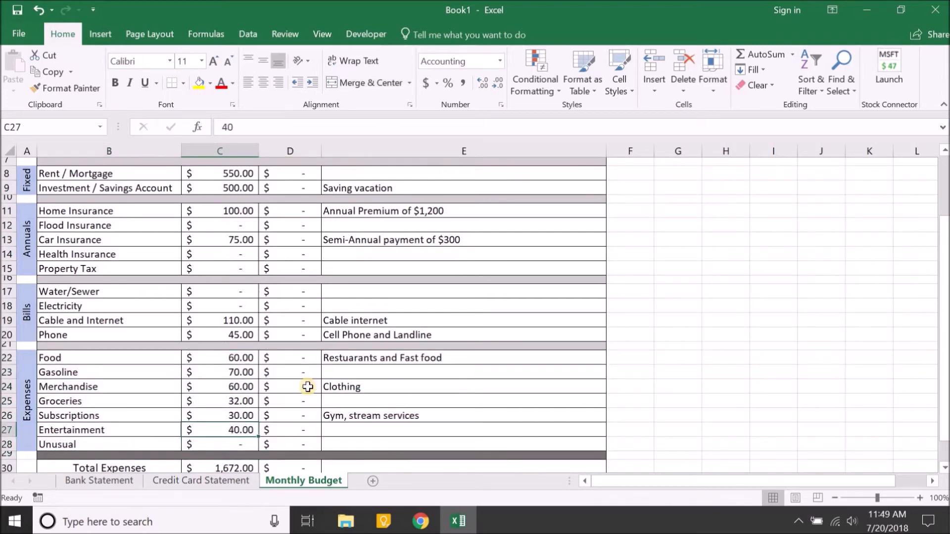
Highlight the Subscriptions row from category to notes and review its budgeted and actual cost
{"action": "key", "text": "Up"}
{"action": "key", "text": "Left"}
{"action": "key", "text": "shift+Right"}
{"action": "key", "text": "shift+Right"}
{"action": "key", "text": "shift+Right"}
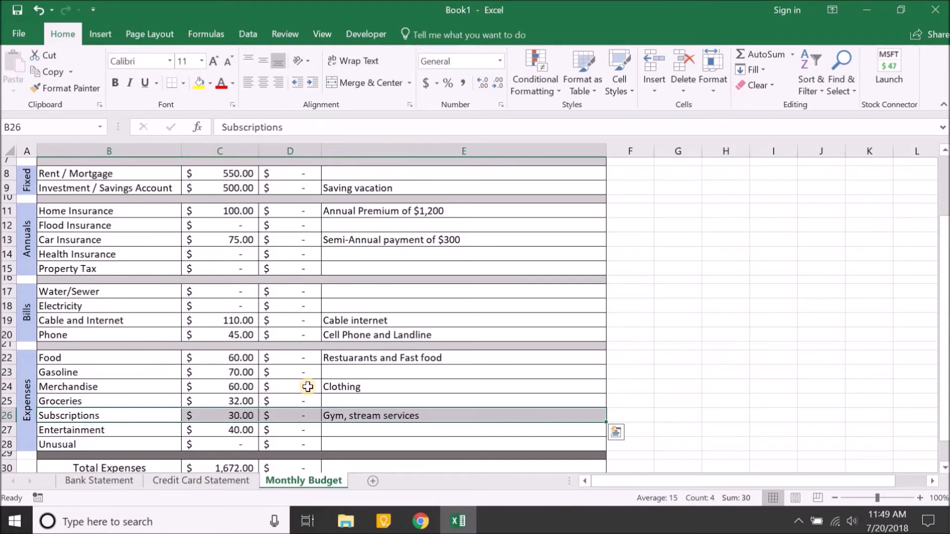
{"action": "key", "text": "Left"}
{"action": "key", "text": "Right"}
{"action": "key", "text": "Right"}
{"action": "key", "text": "Right"}
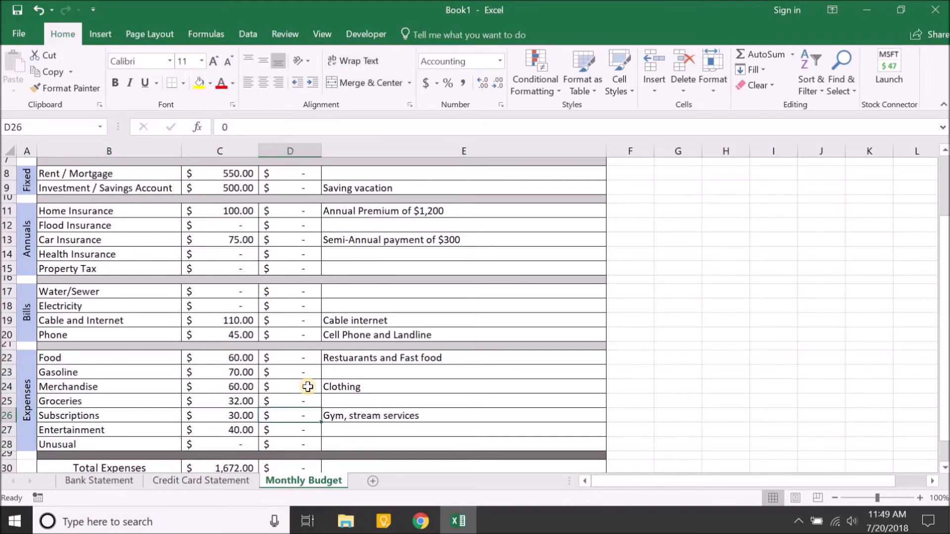
Review the Mar - Apr and Apr - May expense summaries on the Credit Card Statement sheet, then return to Monthly Budget
{"action": "left_click", "coordinate": [200, 480]}
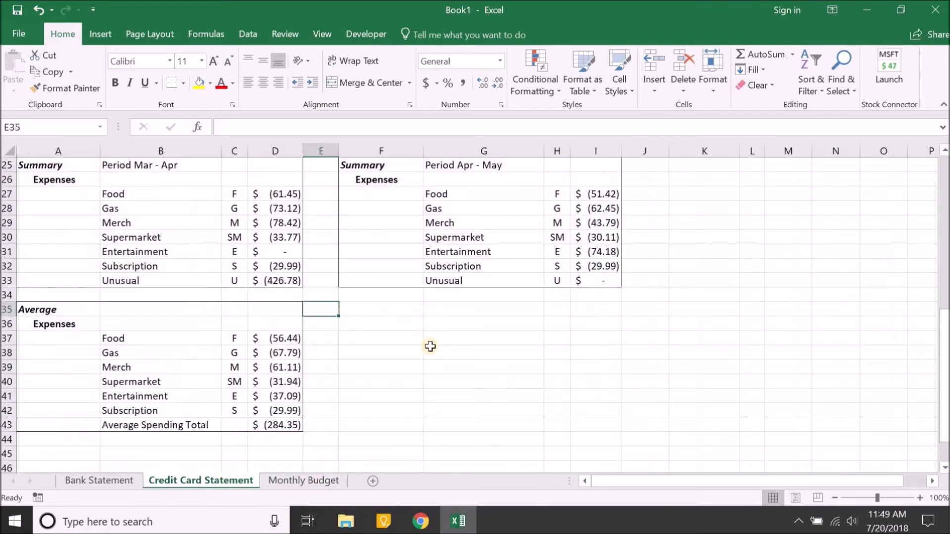
{"action": "scroll", "coordinate": [430, 346], "scroll_direction": "up", "scroll_amount": 2}
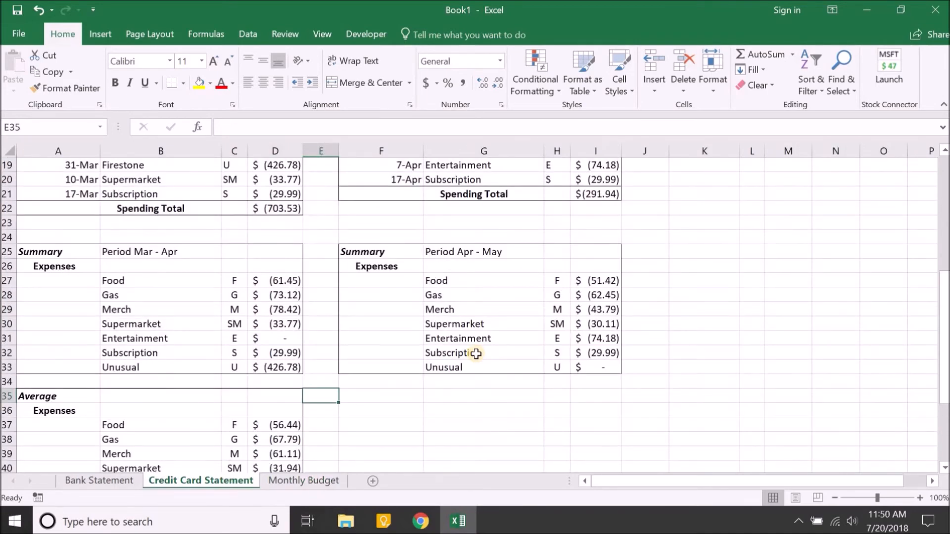
{"action": "key", "text": "ctrl+Page_Down"}
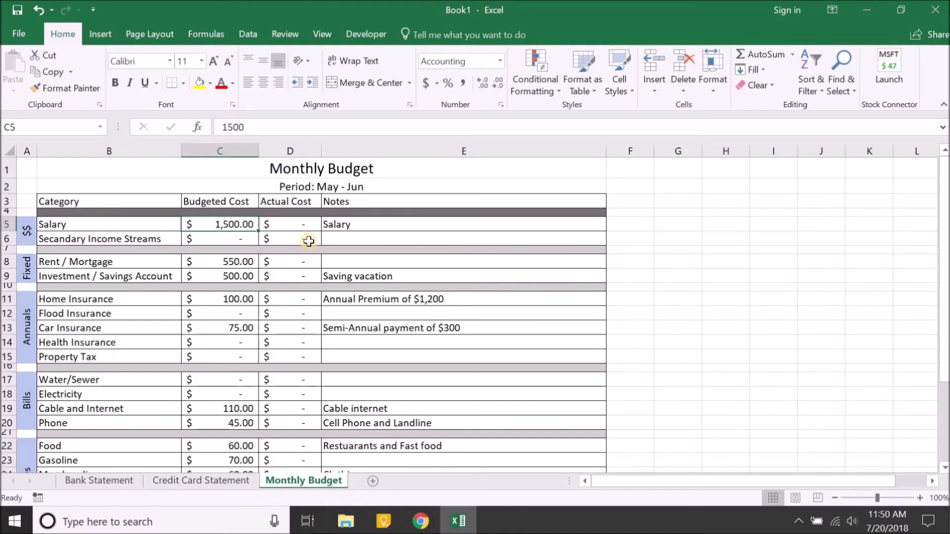
Check the budgeted and actual amounts for Secandary Income Streams, and the budgeted Net Change with its formula
{"action": "key", "text": "Right"}
{"action": "key", "text": "Down"}
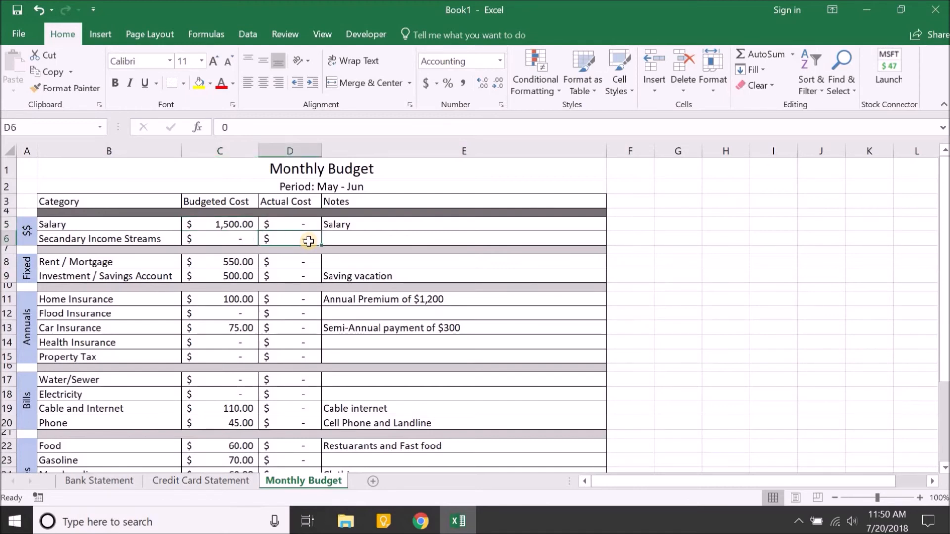
{"action": "key", "text": "Left"}
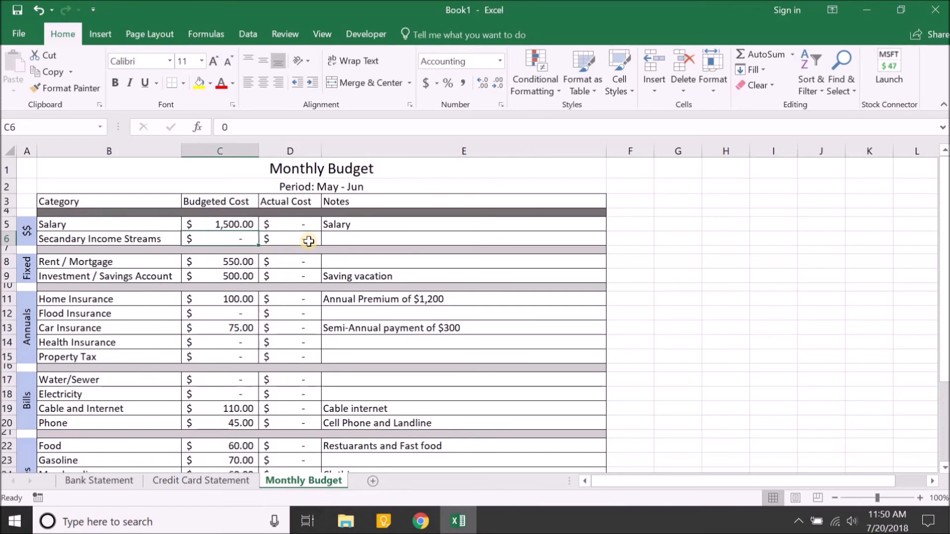
{"action": "key", "text": "Down"}
{"action": "key", "text": "Down"}
{"action": "key", "text": "Down"}
{"action": "key", "text": "Down"}
{"action": "key", "text": "Down"}
{"action": "key", "text": "Down"}
{"action": "key", "text": "Down"}
{"action": "key", "text": "Down"}
{"action": "key", "text": "Down"}
{"action": "key", "text": "Down"}
{"action": "key", "text": "Down"}
{"action": "key", "text": "Down"}
{"action": "key", "text": "Down"}
{"action": "key", "text": "Down"}
{"action": "key", "text": "Down"}
{"action": "key", "text": "Down"}
{"action": "key", "text": "Down"}
{"action": "key", "text": "Down"}
{"action": "key", "text": "Down"}
{"action": "key", "text": "Down"}
{"action": "key", "text": "Down"}
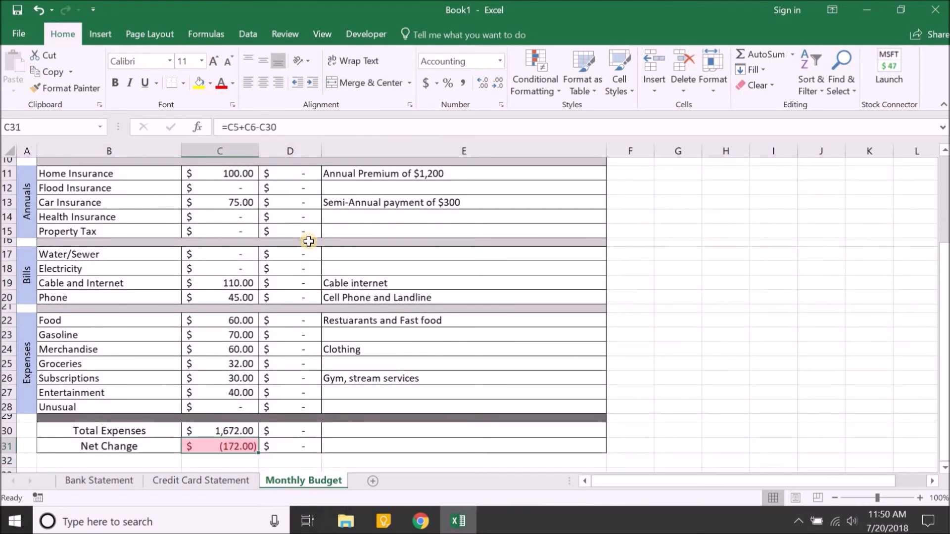
Review the Budgeted Cost column from Net Change back up to Salary
{"action": "key", "text": "Up"}
{"action": "key", "text": "Up"}
{"action": "key", "text": "Up"}
{"action": "key", "text": "Up"}
{"action": "key", "text": "Up"}
{"action": "key", "text": "Up"}
{"action": "key", "text": "Up"}
{"action": "key", "text": "Up"}
{"action": "key", "text": "Up"}
{"action": "key", "text": "Up"}
{"action": "key", "text": "Up"}
{"action": "key", "text": "Up"}
{"action": "key", "text": "Up"}
{"action": "key", "text": "Up"}
{"action": "key", "text": "Up"}
{"action": "key", "text": "Up"}
{"action": "key", "text": "Up"}
{"action": "key", "text": "Up"}
{"action": "key", "text": "Up"}
{"action": "key", "text": "Up"}
{"action": "key", "text": "Up"}
{"action": "key", "text": "Up"}
{"action": "key", "text": "Up"}
{"action": "key", "text": "Up"}
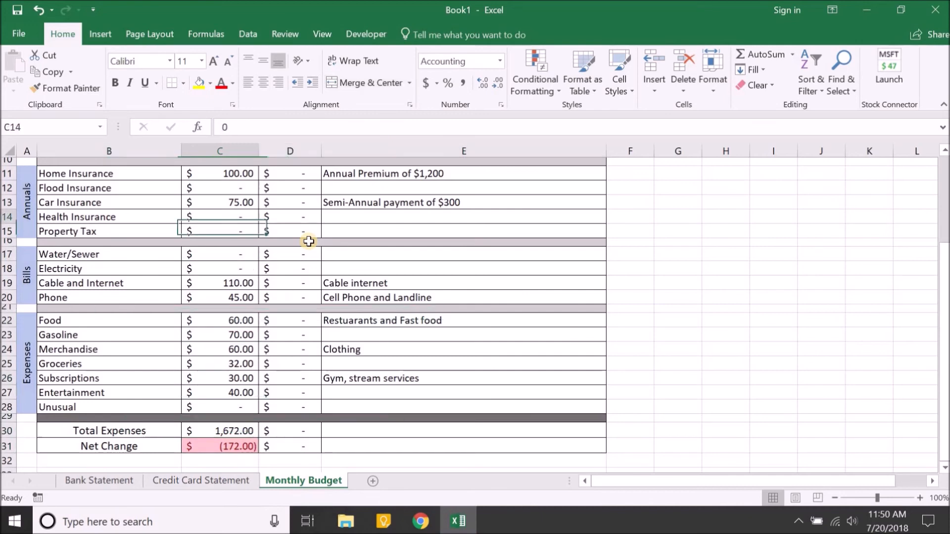
{"action": "key", "text": "Up"}
{"action": "key", "text": "Up"}
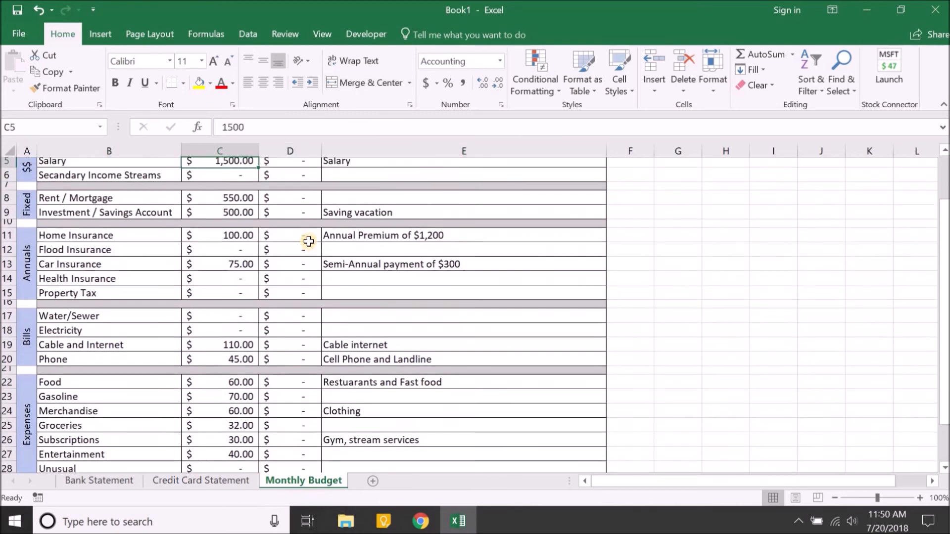
{"action": "key", "text": "Up"}
{"action": "key", "text": "Down"}
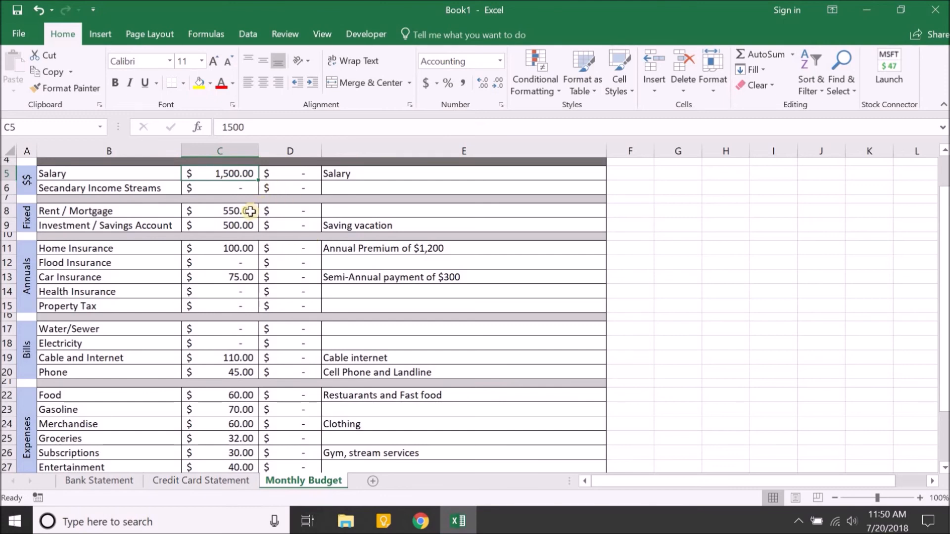
Clear the budgeted costs of Investment / Savings Account and Rent / Mortgage
{"action": "left_click", "coordinate": [234, 212]}
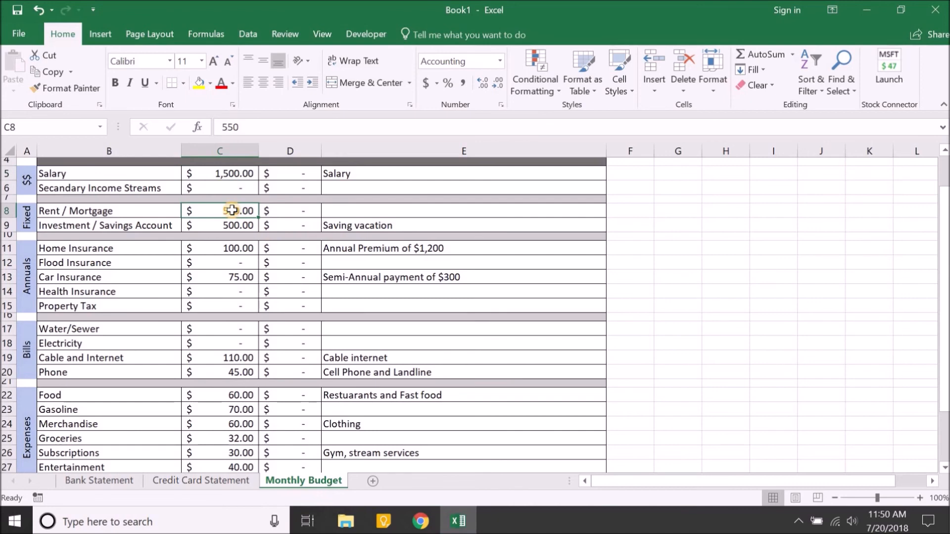
{"action": "key", "text": "Down"}
{"action": "key", "text": "Delete"}
{"action": "key", "text": "Up"}
{"action": "key", "text": "Delete"}
Check the Total Expenses amounts and formulas in the Budgeted Cost and Actual Cost columns
{"action": "scroll", "coordinate": [242, 208], "scroll_direction": "down", "scroll_amount": 3}
{"action": "left_click", "coordinate": [229, 393]}
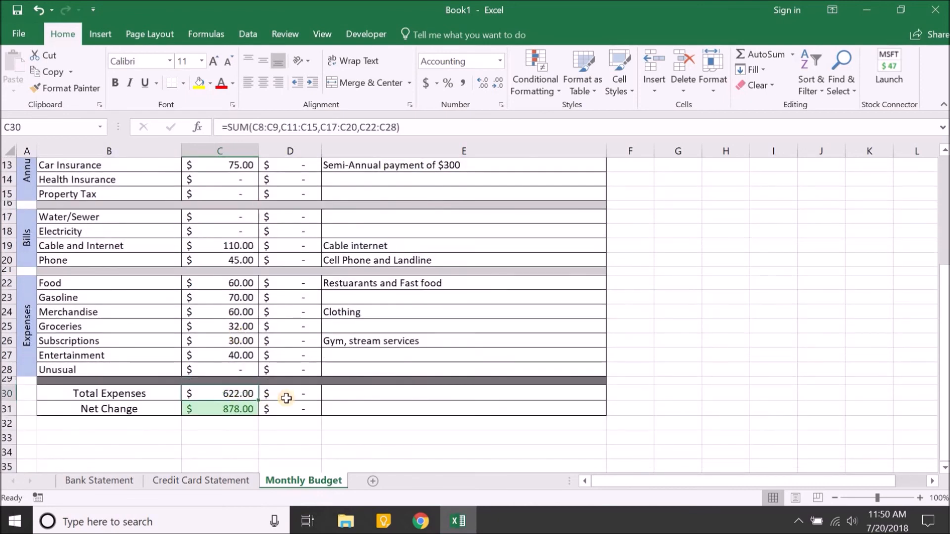
{"action": "left_click", "coordinate": [287, 397]}
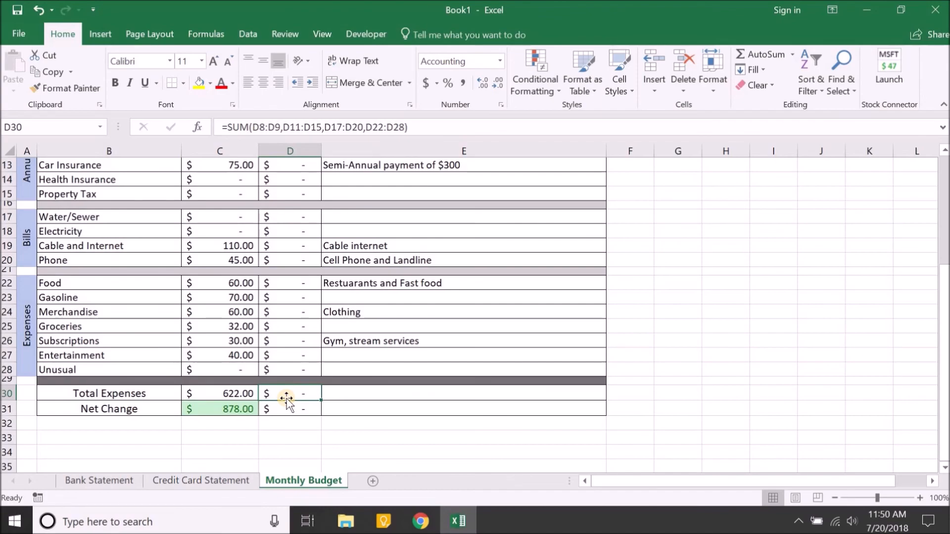